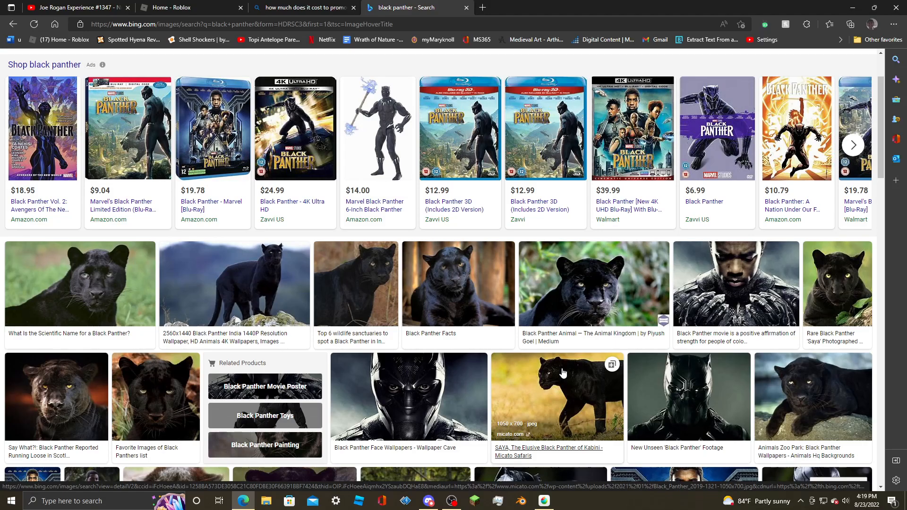
# - Replace the black panther image search with a search for "black leopard"
pyautogui.scroll(-2, 563, 373)
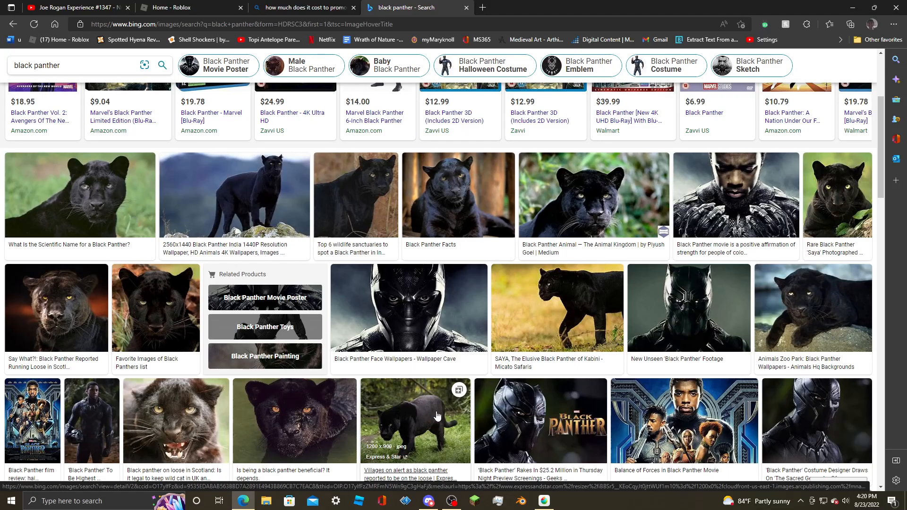
pyautogui.scroll(4, 409, 391)
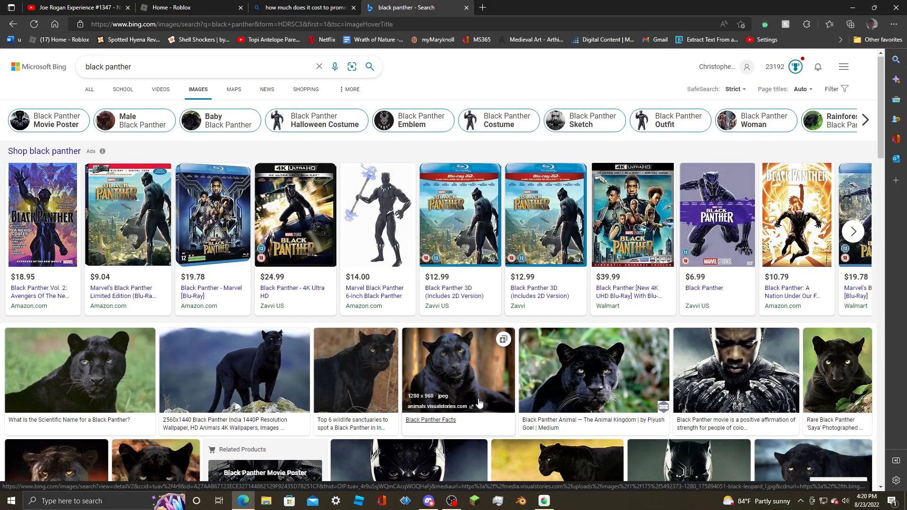
pyautogui.moveTo(132, 67); pyautogui.dragTo(106, 69)
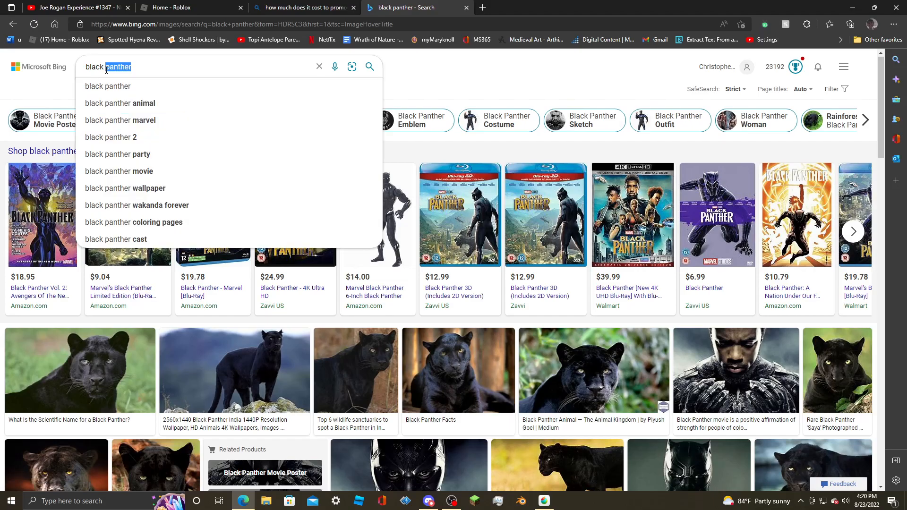
pyautogui.write('leopard')
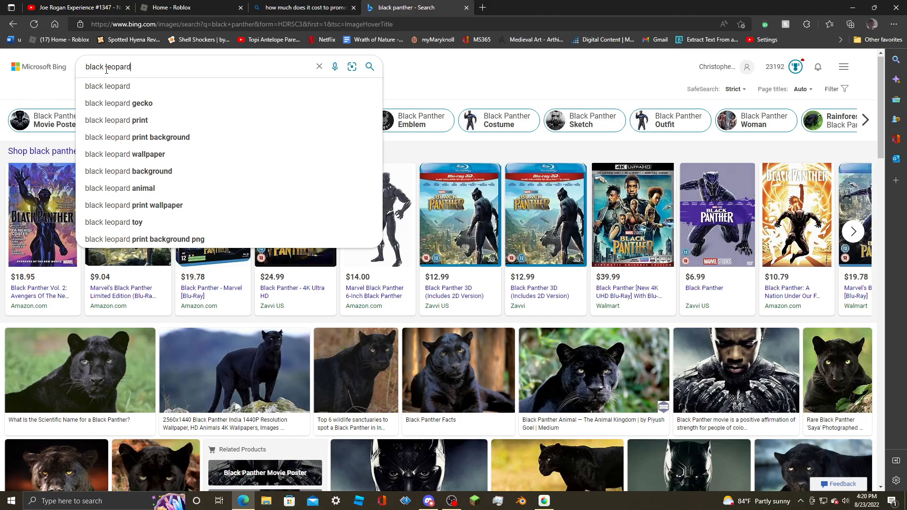
pyautogui.press('Return')
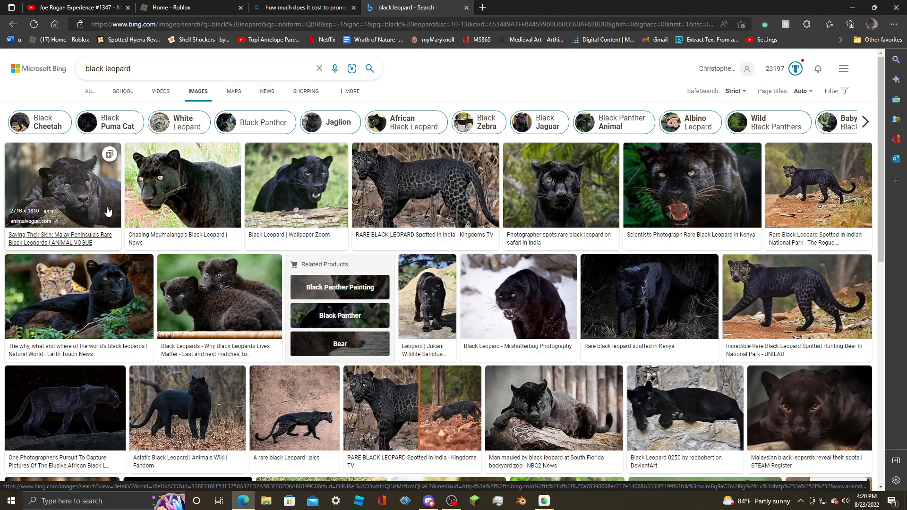
# - Look through the black leopard image results for a full-body photo suitable for editing
pyautogui.scroll(-5, 229, 206)
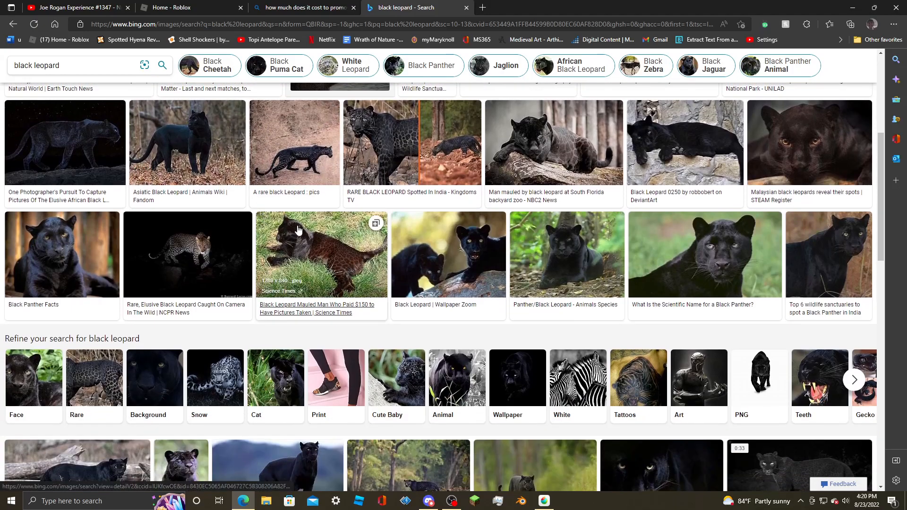
pyautogui.scroll(-2, 330, 235)
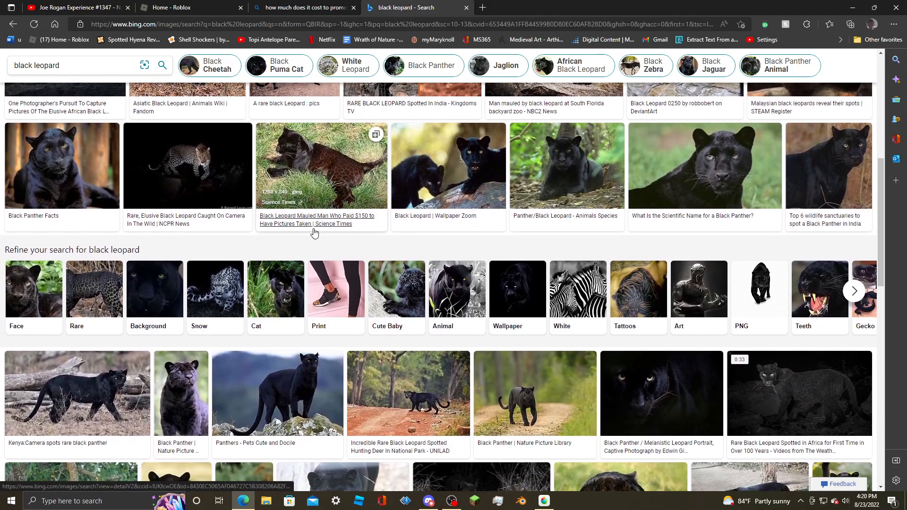
pyautogui.scroll(-2, 320, 327)
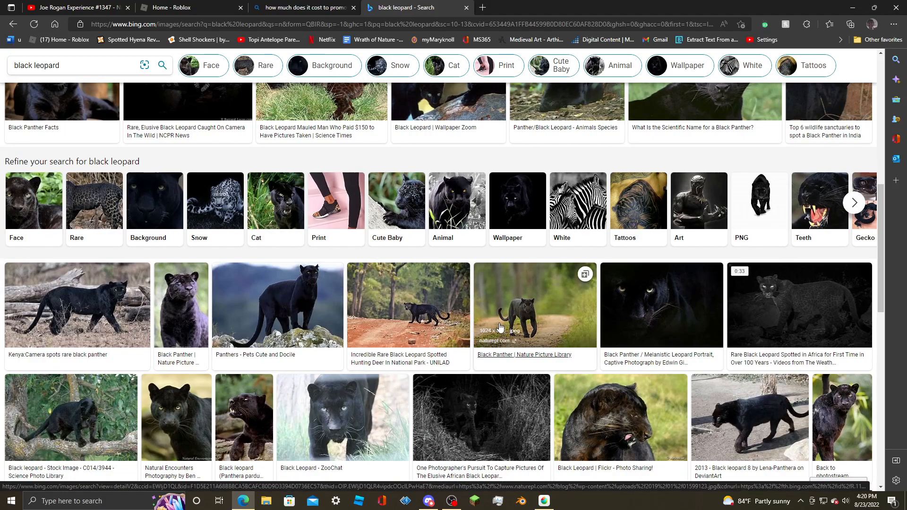
pyautogui.scroll(-3, 501, 326)
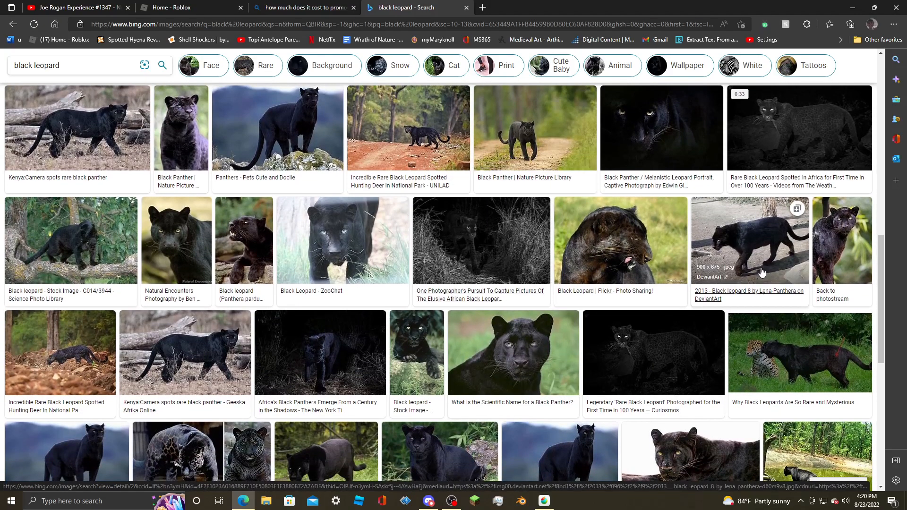
pyautogui.scroll(-2, 415, 373)
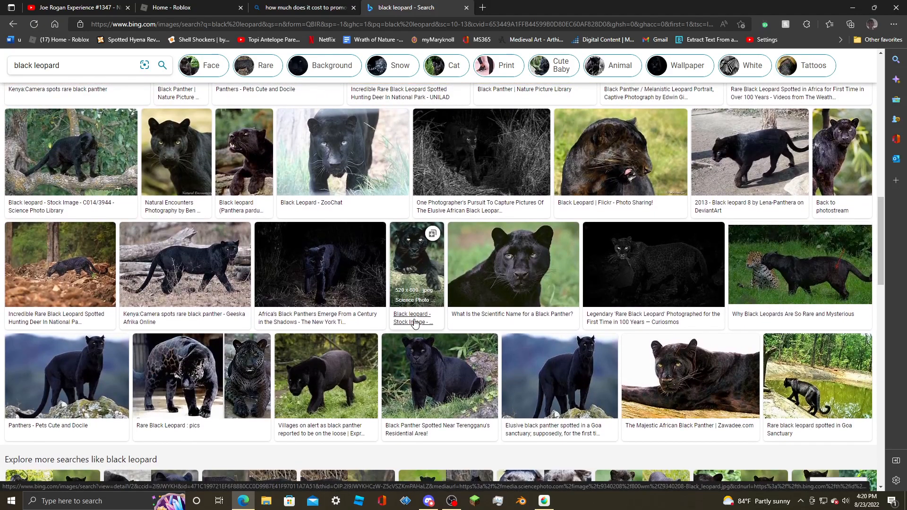
pyautogui.scroll(-3, 414, 323)
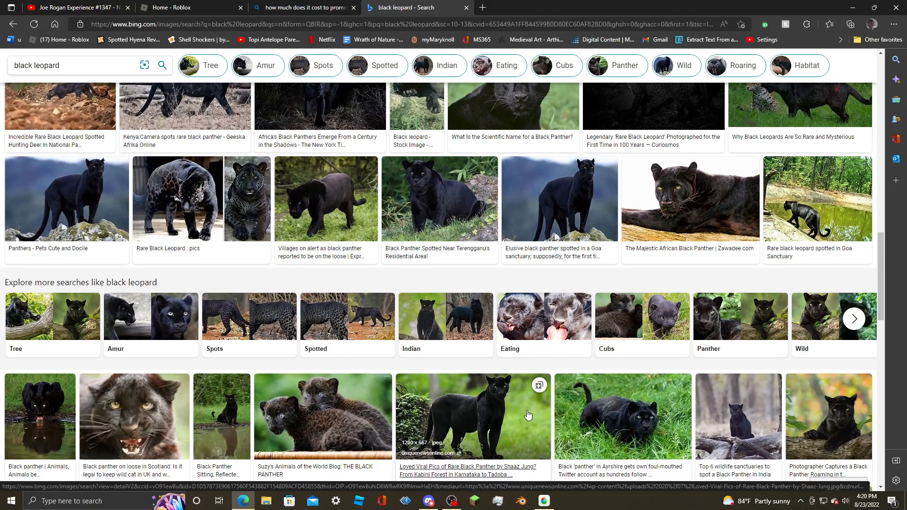
pyautogui.scroll(-3, 528, 414)
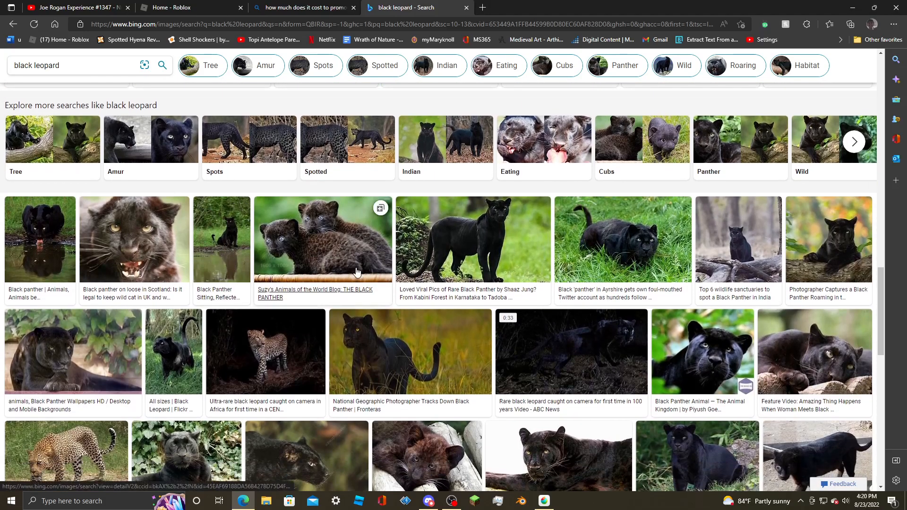
pyautogui.scroll(-6, 537, 284)
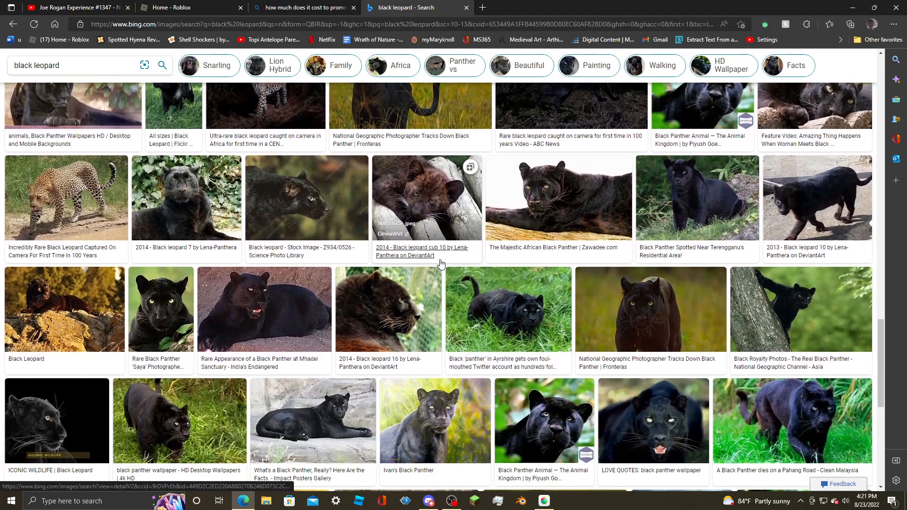
pyautogui.scroll(-6, 440, 262)
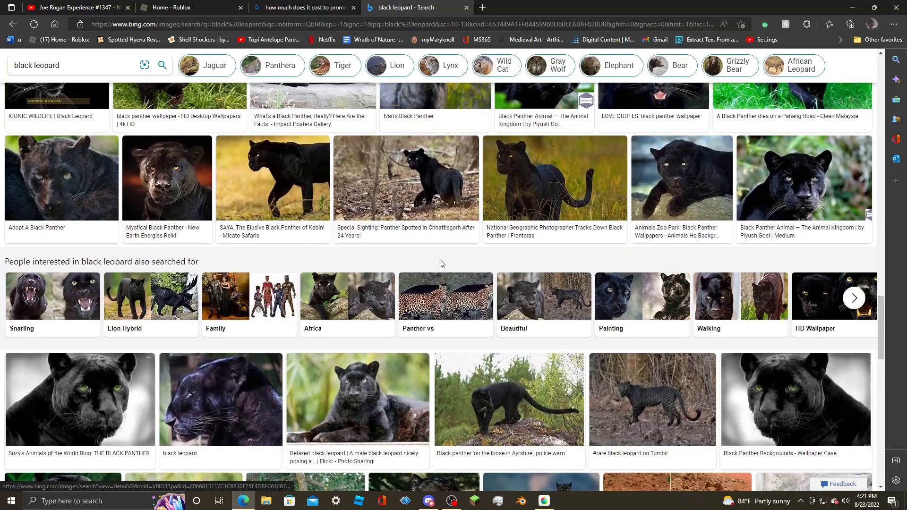
pyautogui.scroll(15, 440, 262)
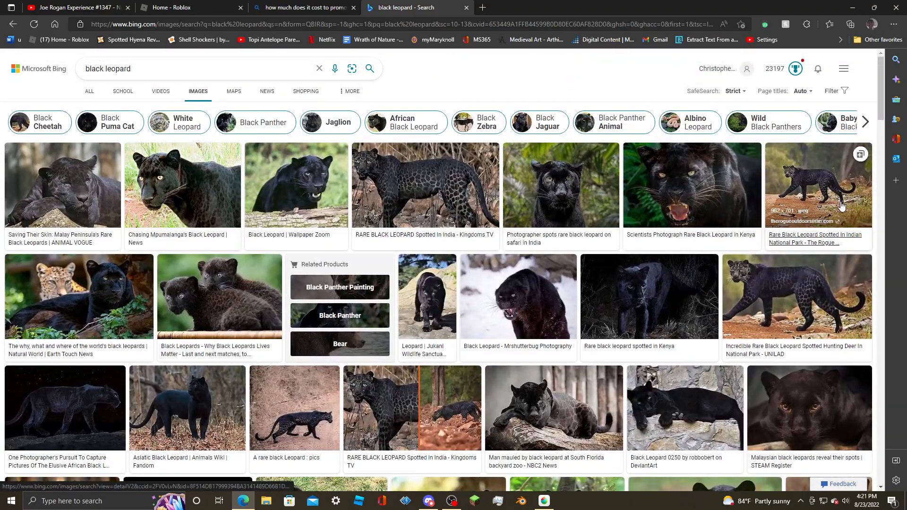
# - Open the UNILAD photo of the walking spotted black leopard and save it to Downloads as JPEG image OIP (24)
pyautogui.click(792, 301)
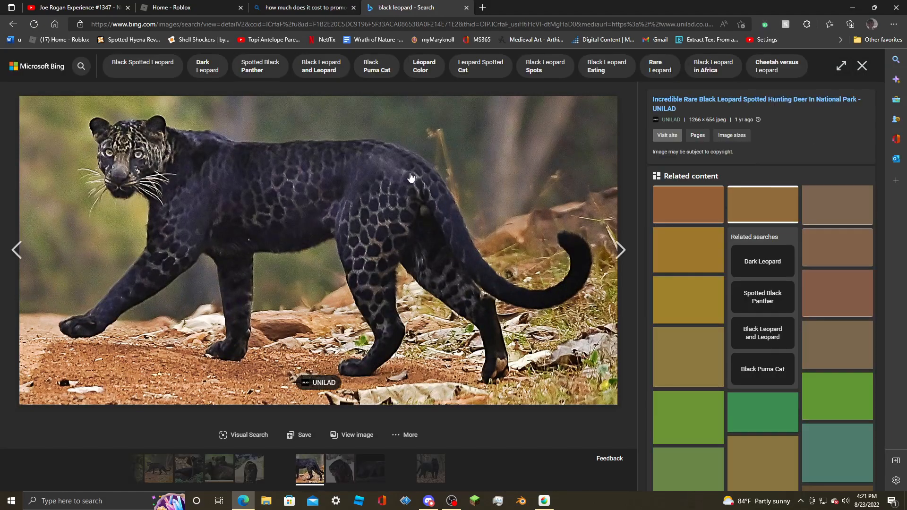
pyautogui.rightClick(338, 169)
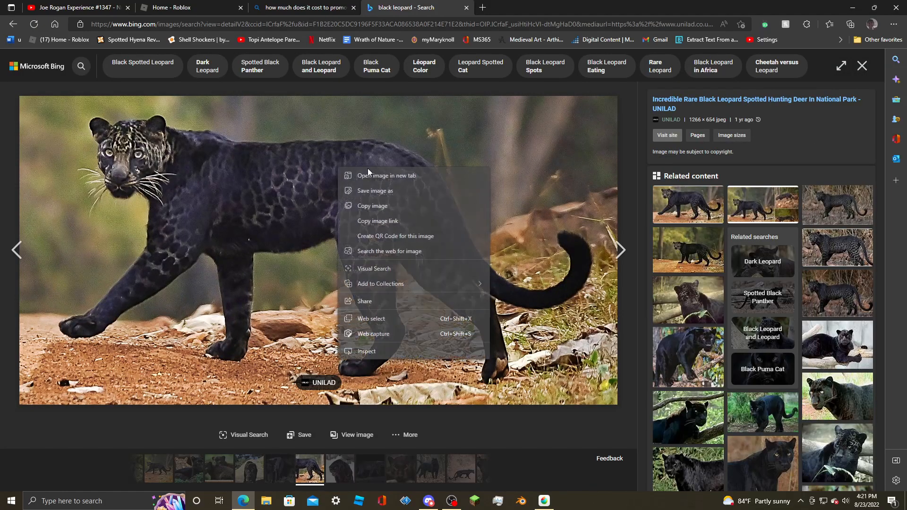
pyautogui.click(408, 190)
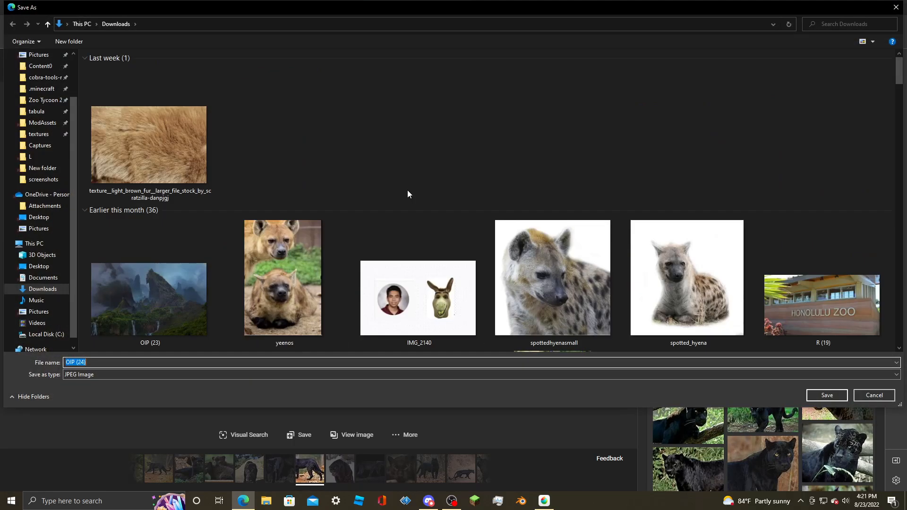
pyautogui.click(826, 395)
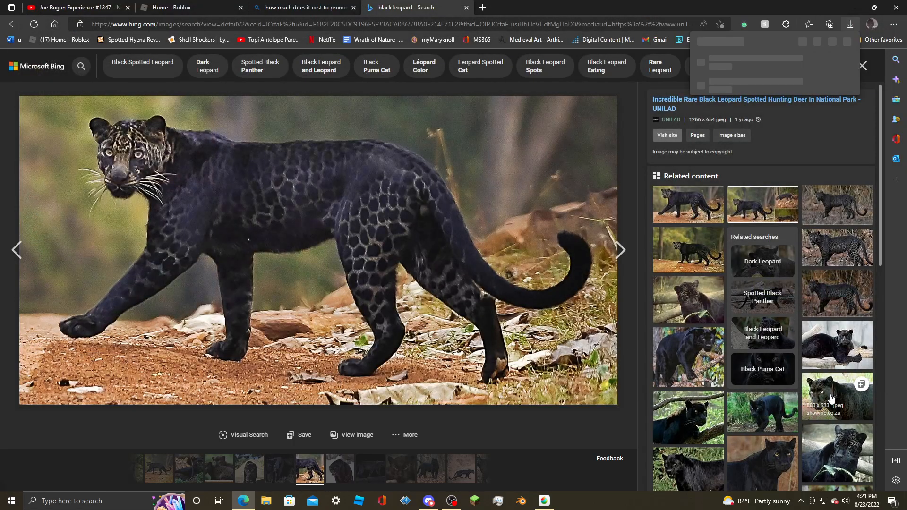
# - Switch to MediBang Paint Pro and open the OIP (24) leopard photo from the Downloads folder in it
pyautogui.click(545, 500)
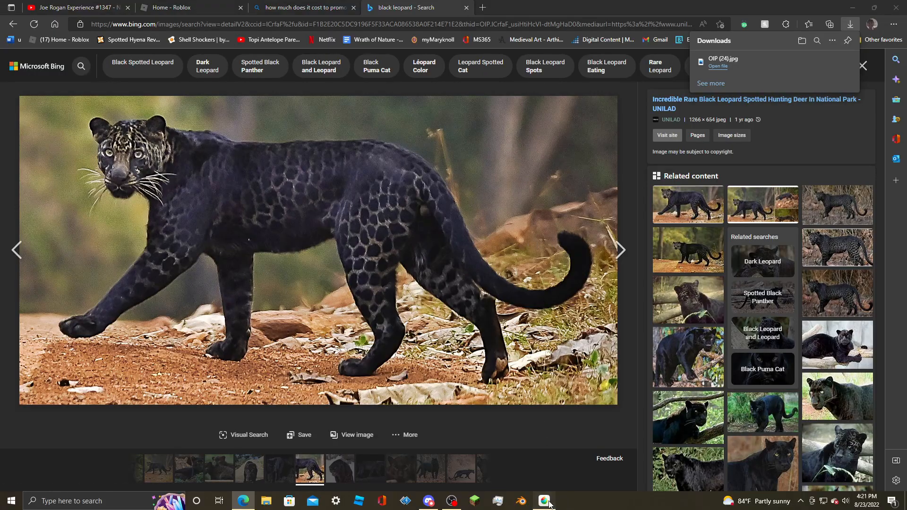
pyautogui.click(266, 501)
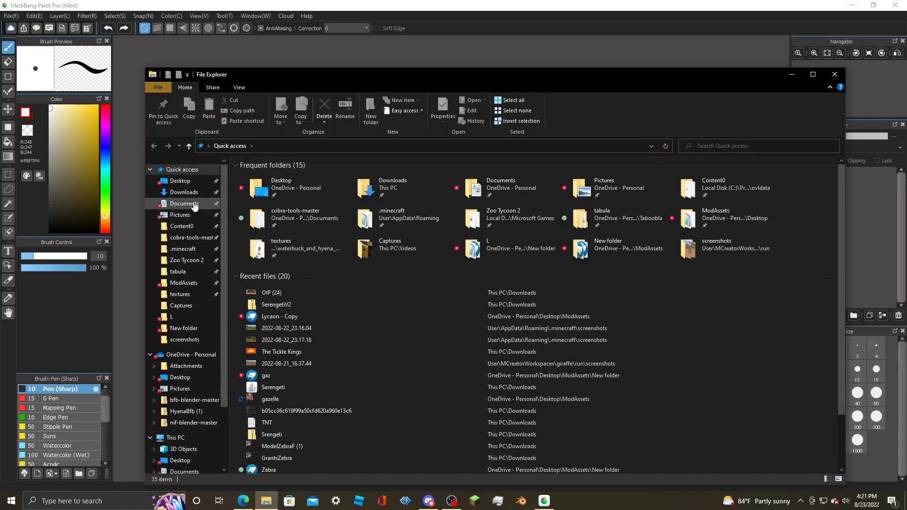
pyautogui.click(183, 192)
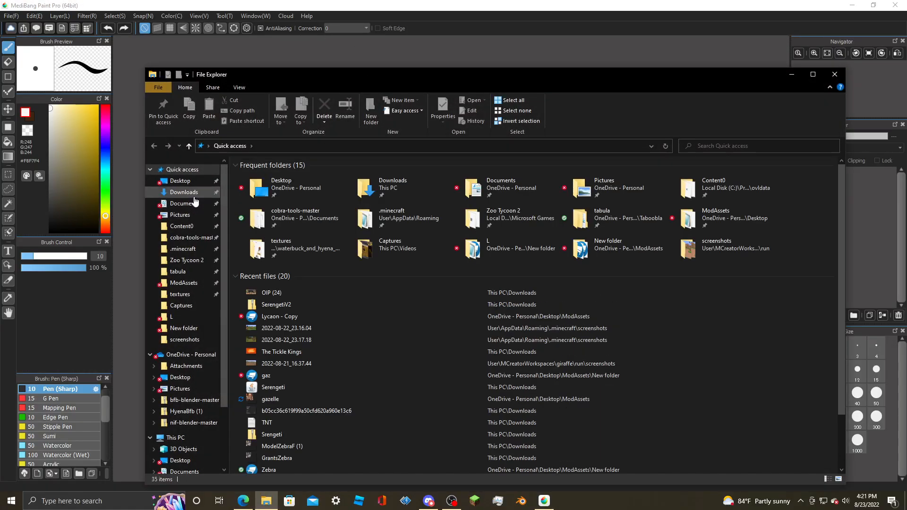
pyautogui.moveTo(425, 75); pyautogui.dragTo(532, 212)
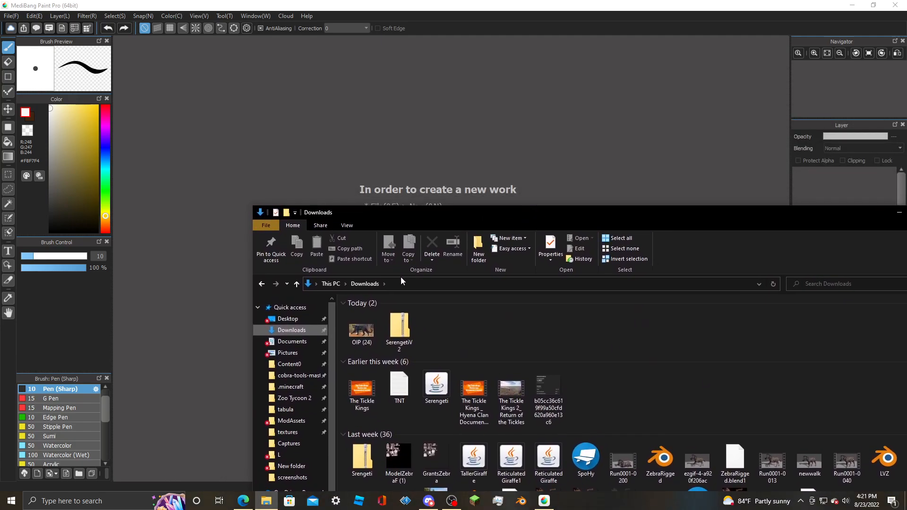
pyautogui.moveTo(358, 333); pyautogui.dragTo(213, 238)
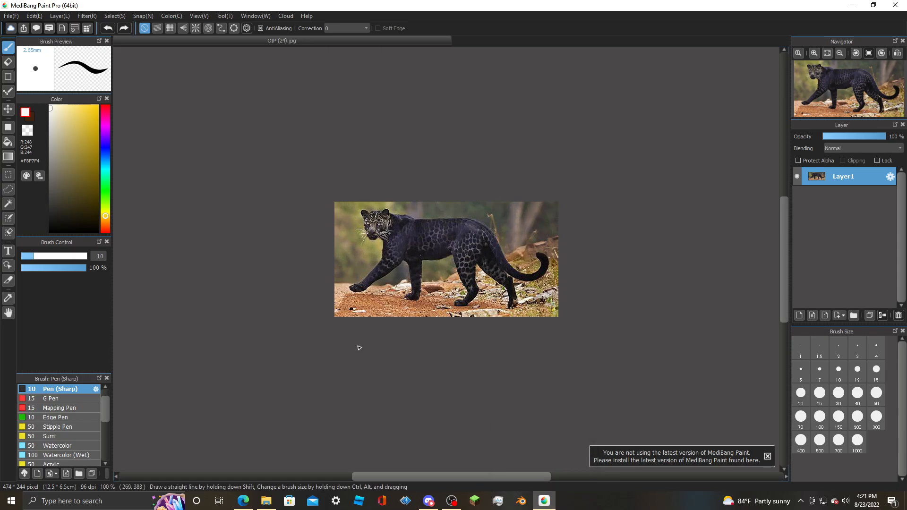
# - Choose the Gradient tool and set its two colours to black and light grey #C2C2C2
pyautogui.click(8, 157)
pyautogui.moveTo(86, 188); pyautogui.dragTo(49, 232)
pyautogui.click(29, 111)
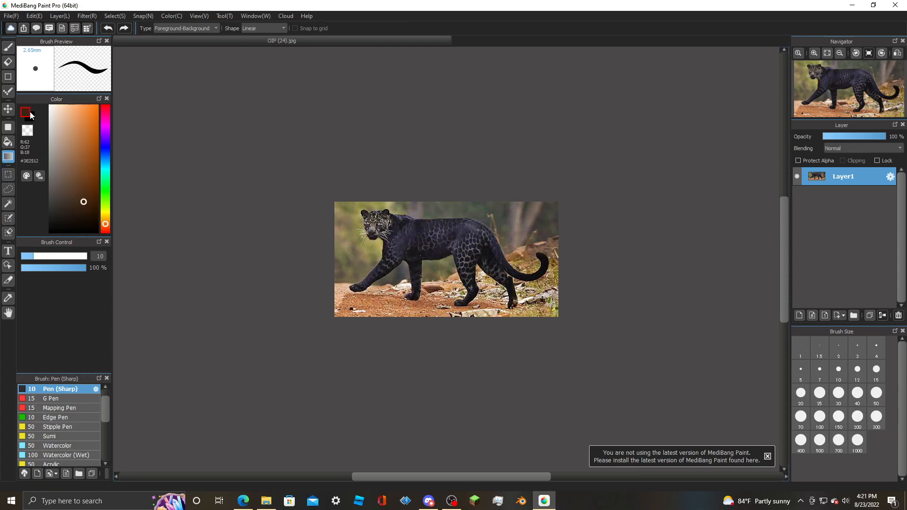
pyautogui.click(52, 121)
# - Add a new layer above the leopard photo and set its blending mode to Multiply
pyautogui.click(800, 313)
pyautogui.click(845, 147)
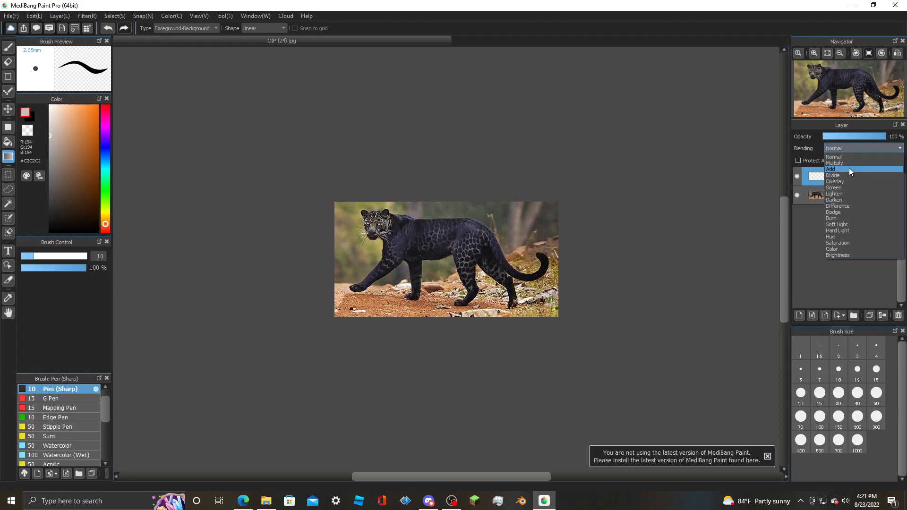
pyautogui.click(849, 163)
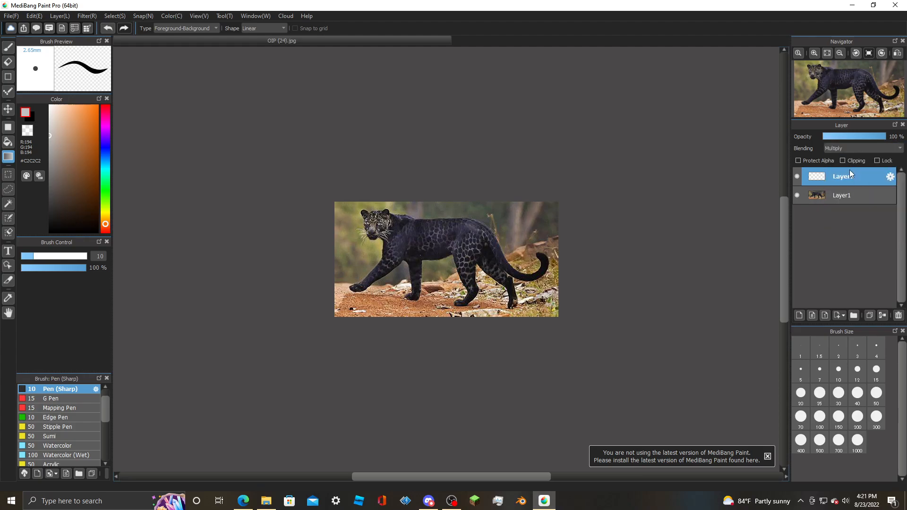
# - Set the gradient colours to black foreground and #ECECEC background, and change Layer2's blending mode to Normal
pyautogui.click(51, 118)
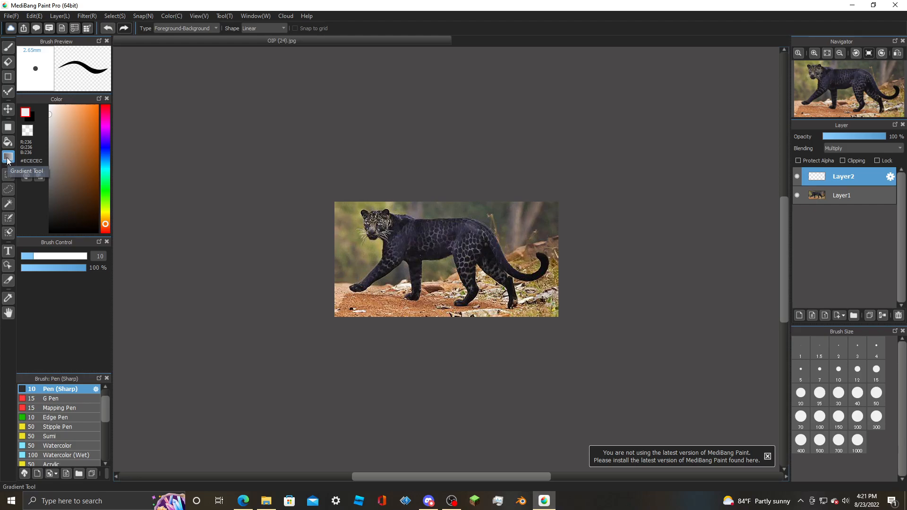
pyautogui.click(31, 117)
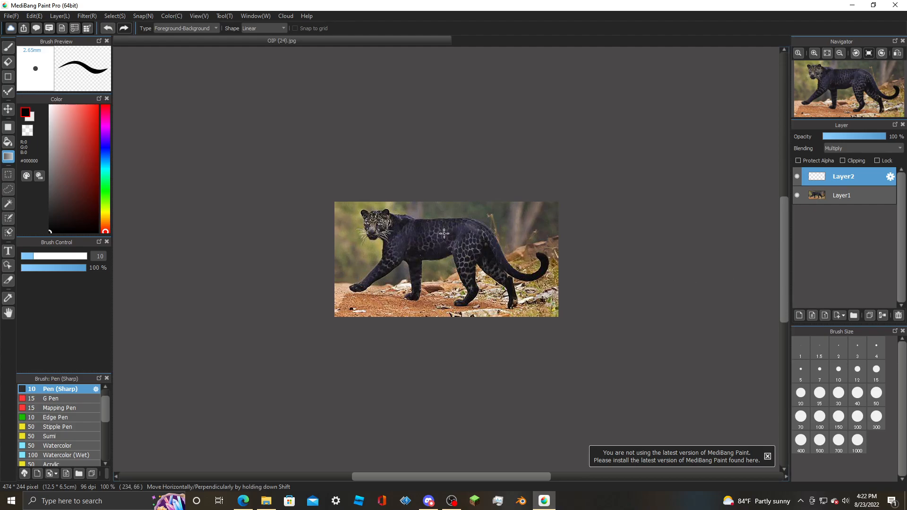
pyautogui.click(876, 151)
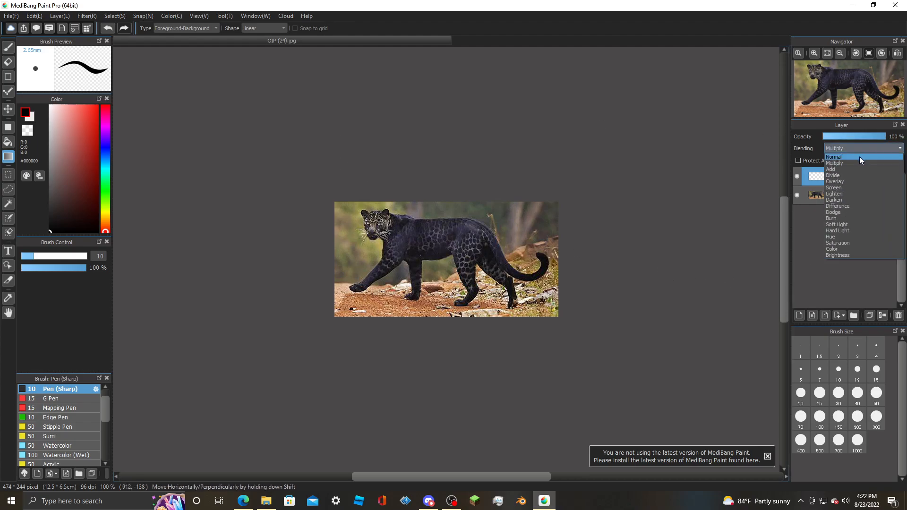
pyautogui.click(862, 159)
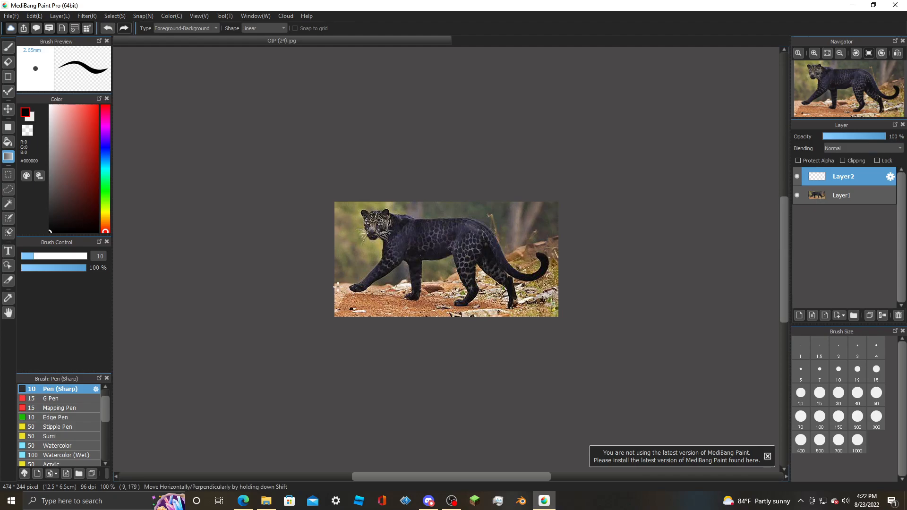
# - Fill Layer2 with a linear gradient running vertically from black at the canvas bottom to near-white at the top
pyautogui.moveTo(313, 299); pyautogui.dragTo(635, 214)
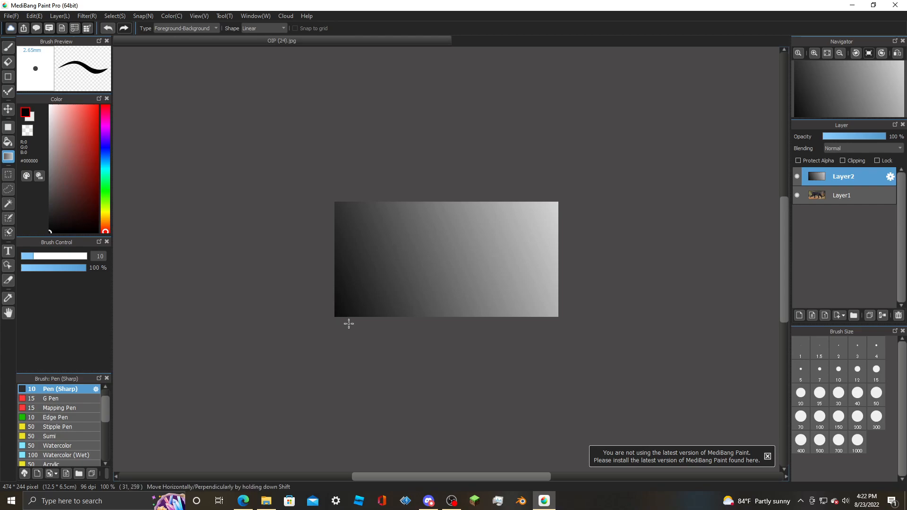
pyautogui.moveTo(350, 320); pyautogui.dragTo(387, 209)
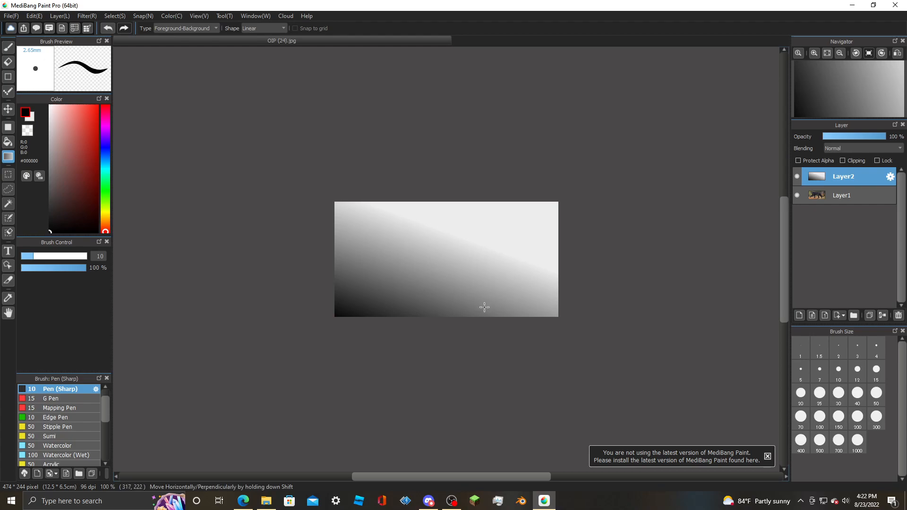
pyautogui.moveTo(476, 315); pyautogui.dragTo(474, 206)
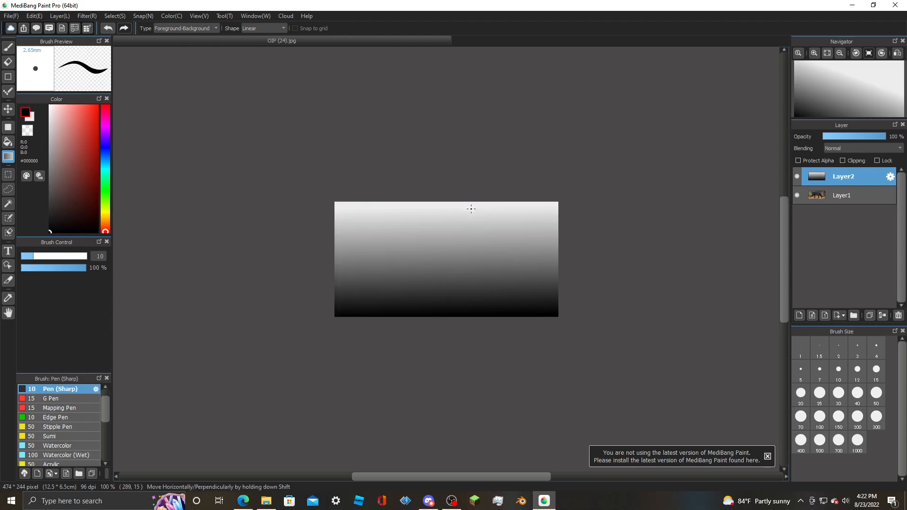
# - Set Layer2's blending mode to Multiply and redraw its gradient diagonally, from black at the image's lower right to near-white at its upper left
pyautogui.click(842, 149)
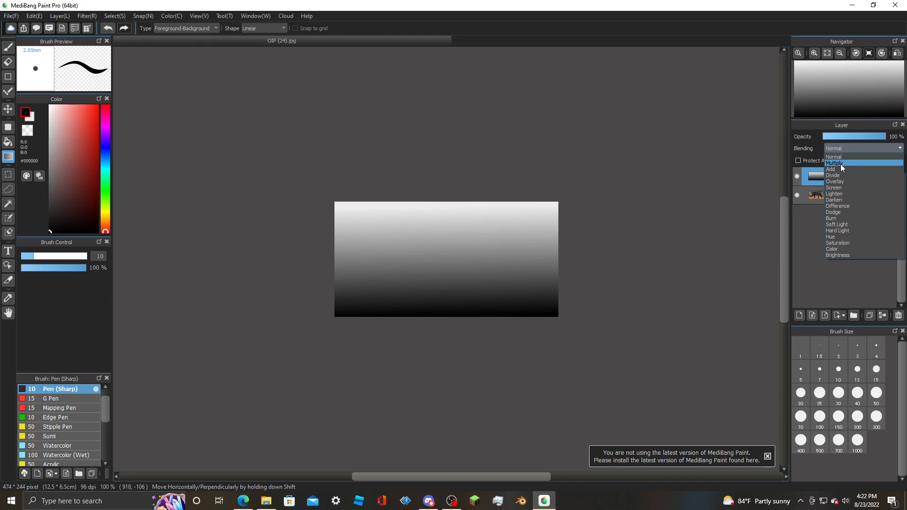
pyautogui.click(841, 164)
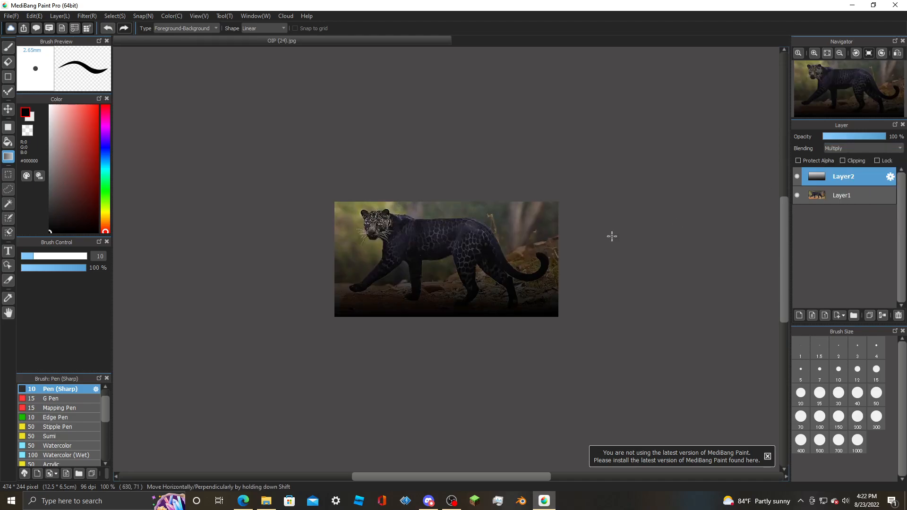
pyautogui.moveTo(418, 303); pyautogui.dragTo(427, 162)
pyautogui.moveTo(389, 283); pyautogui.dragTo(405, 206)
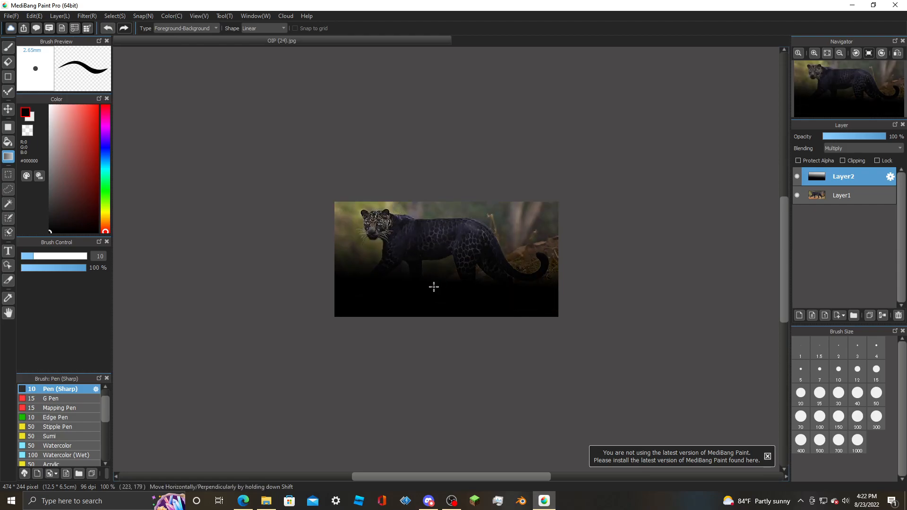
pyautogui.moveTo(401, 294); pyautogui.dragTo(400, 220)
pyautogui.moveTo(423, 290); pyautogui.dragTo(429, 210)
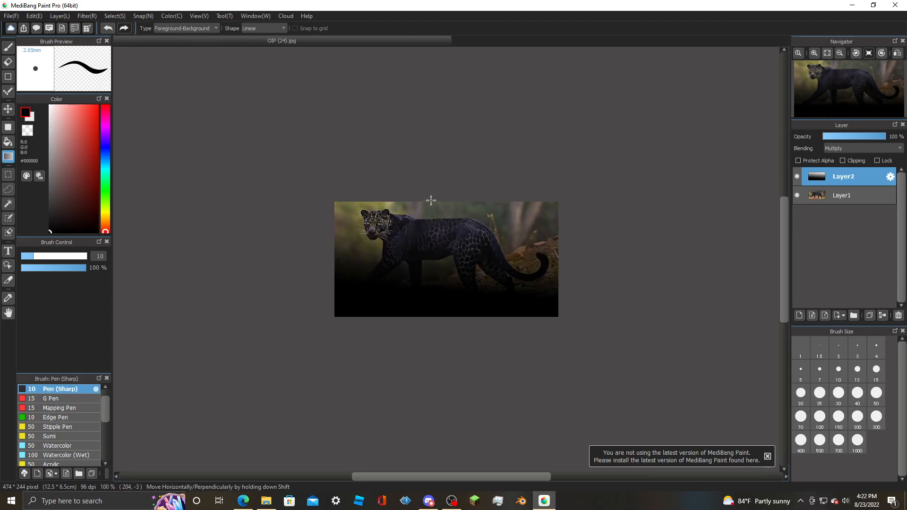
pyautogui.moveTo(466, 309); pyautogui.dragTo(456, 158)
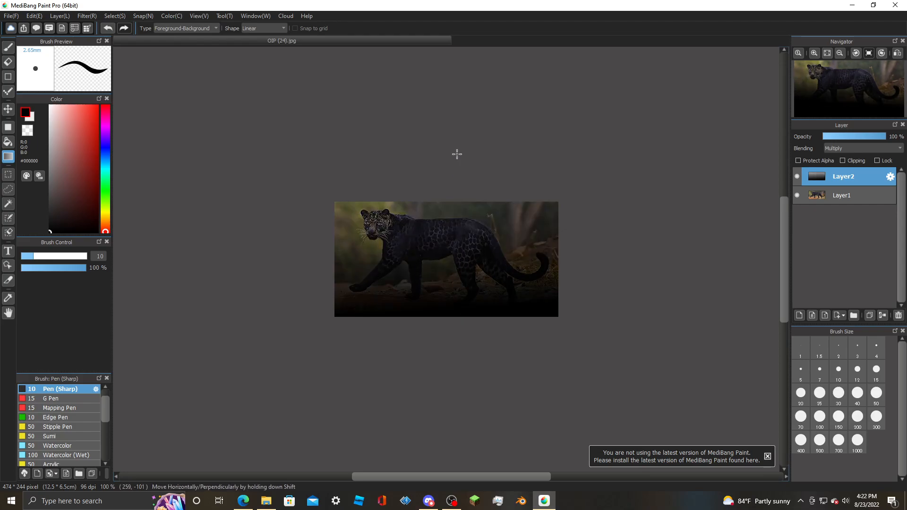
pyautogui.moveTo(467, 307); pyautogui.dragTo(387, 209)
pyautogui.moveTo(464, 312)
pyautogui.mouseDown()
pyautogui.moveTo(401, 223)
pyautogui.moveTo(404, 207)
pyautogui.mouseUp()
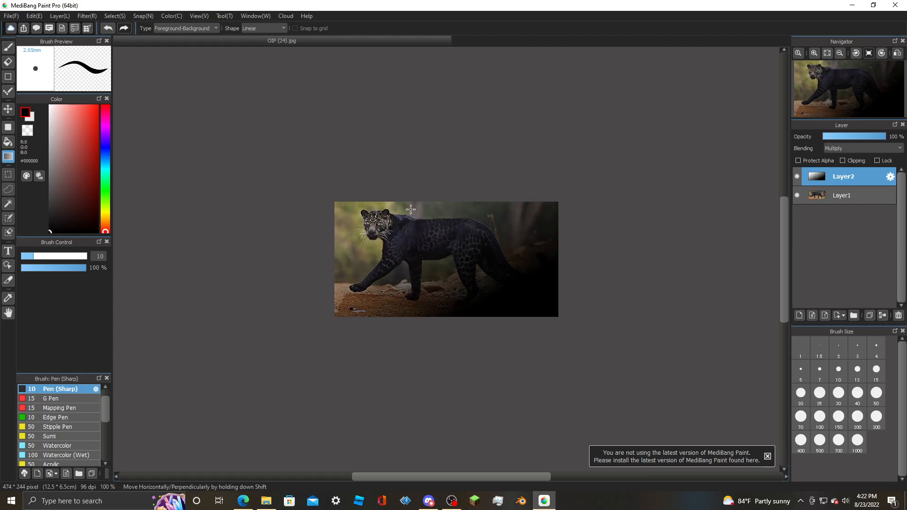
pyautogui.moveTo(428, 271); pyautogui.dragTo(397, 195)
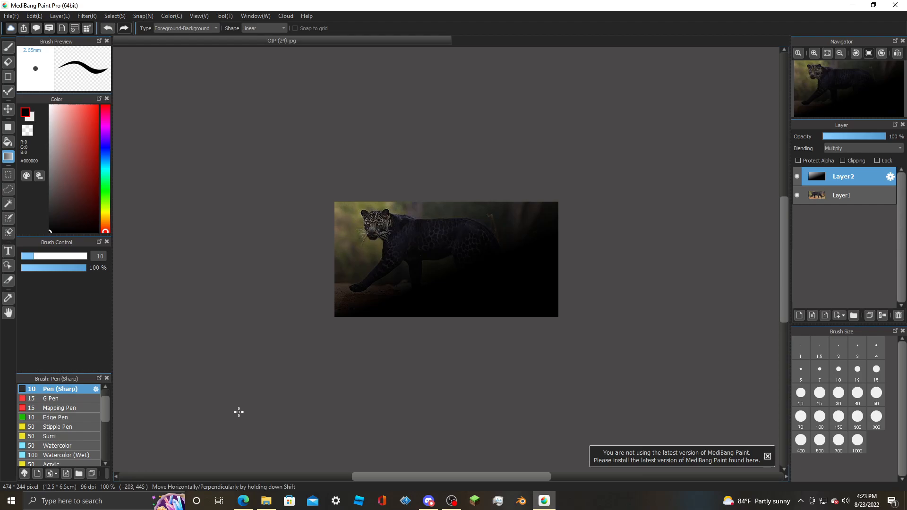
pyautogui.scroll(2, 238, 412)
pyautogui.scroll(1, 239, 412)
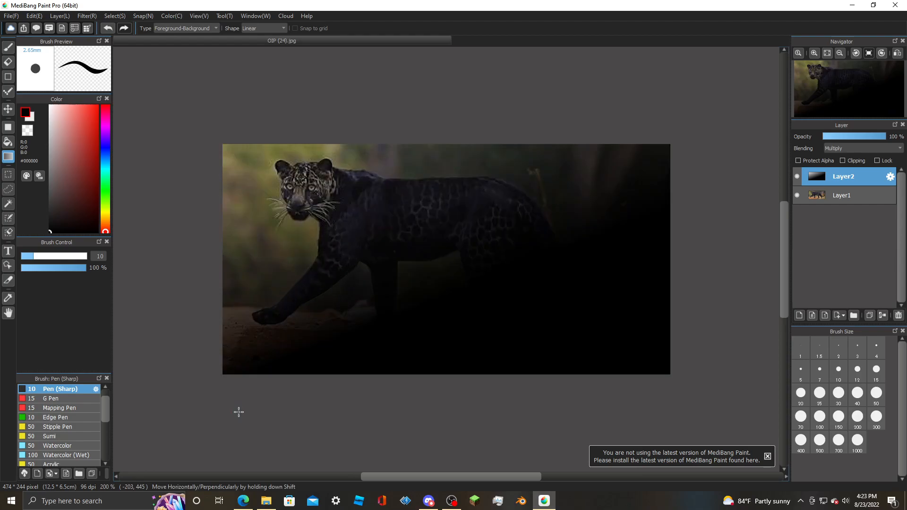
# - Switch to the browser and save the large black leopard photo to the Downloads folder as JPEG leopardthumb
pyautogui.click(243, 501)
pyautogui.rightClick(429, 225)
pyautogui.click(499, 241)
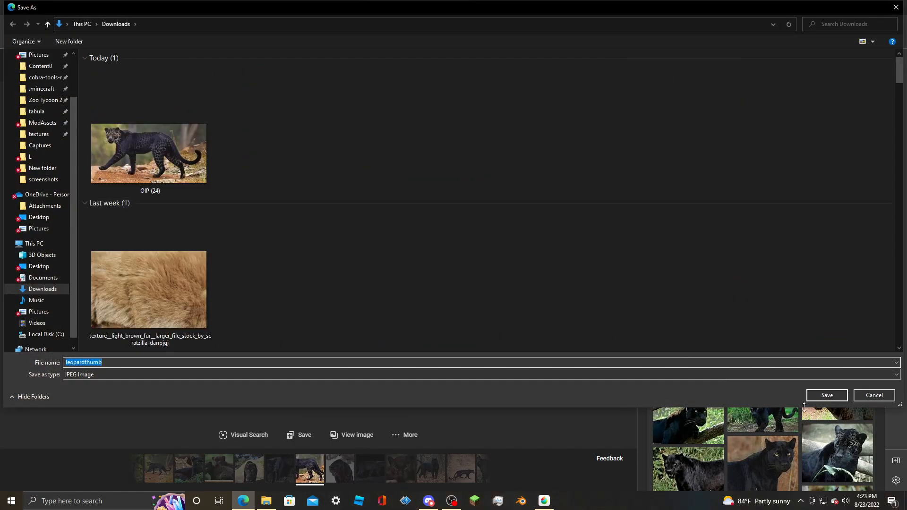
pyautogui.click(826, 395)
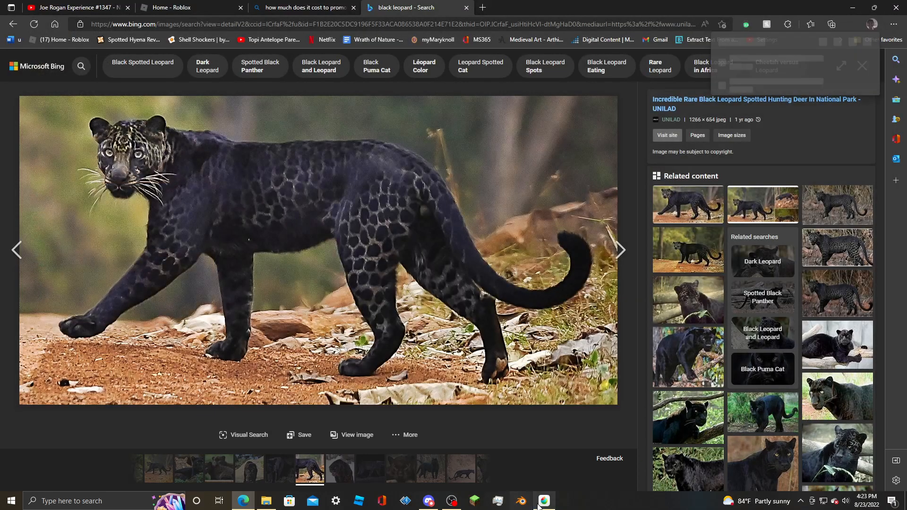
# - Return to MediBang Paint Pro and open leopardthumb.jpg from the Downloads folder as a separate image
pyautogui.click(544, 501)
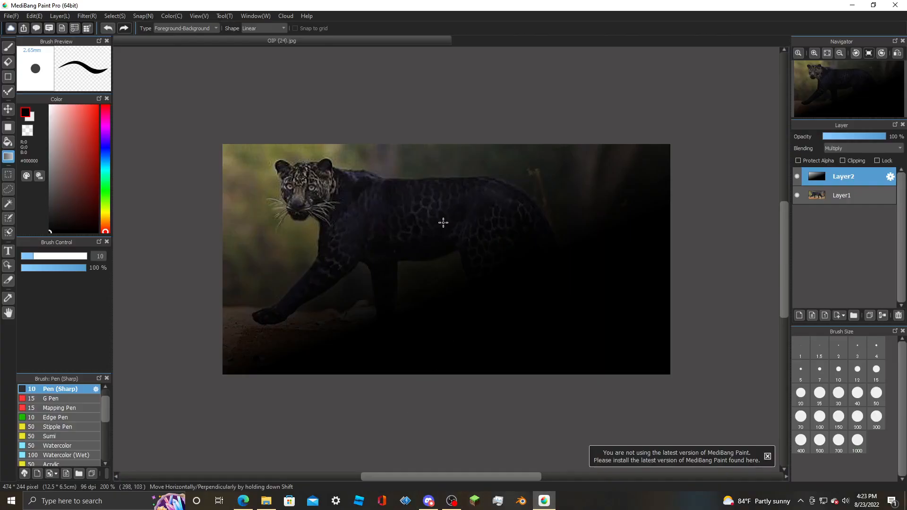
pyautogui.click(265, 503)
pyautogui.moveTo(361, 331); pyautogui.dragTo(129, 336)
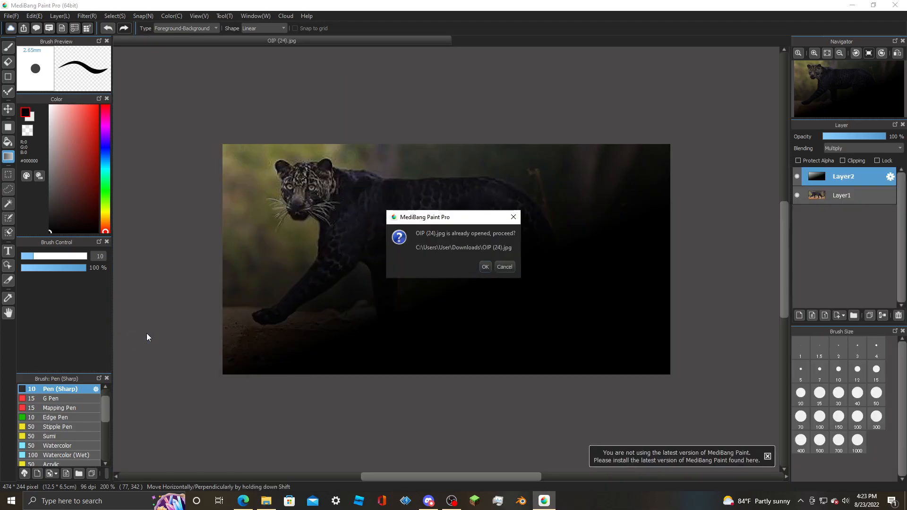
pyautogui.click(485, 266)
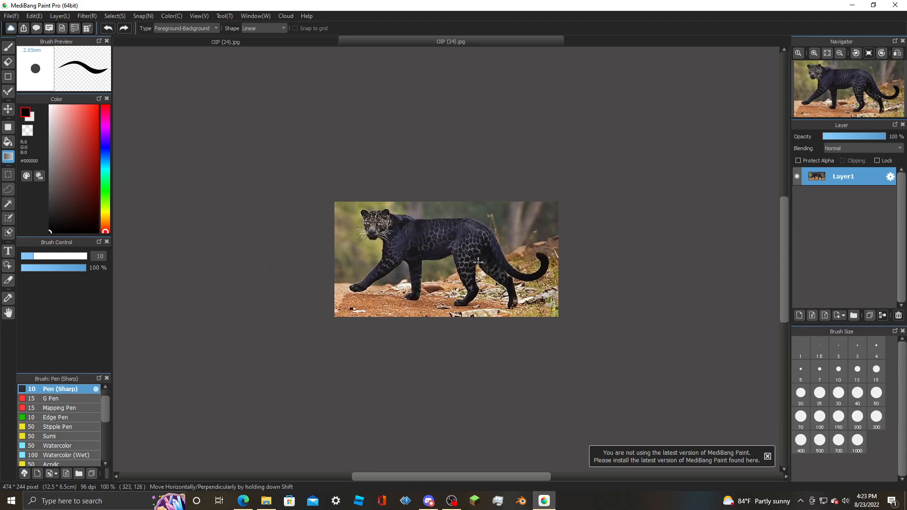
pyautogui.click(266, 500)
pyautogui.moveTo(435, 330); pyautogui.dragTo(179, 348)
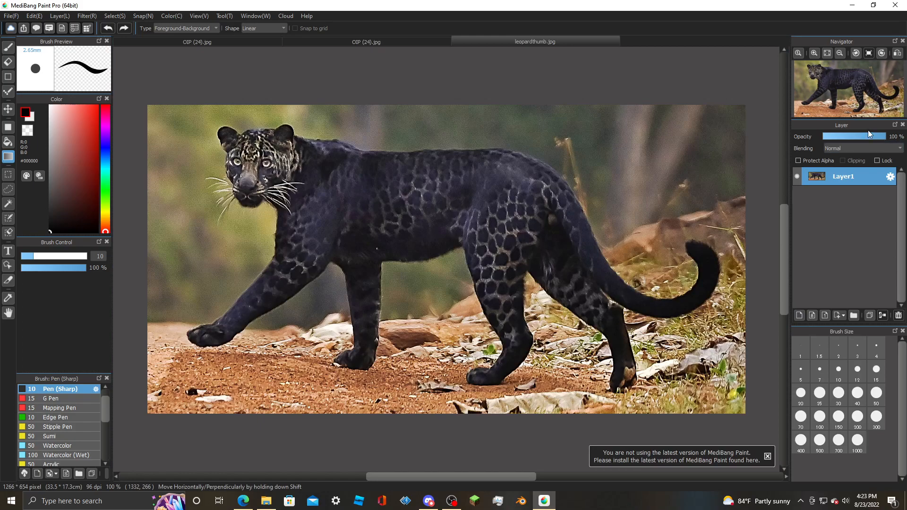
# - Try a diagonal black-to-white gradient directly on the photo's Layer1 in Multiply mode, and undo the fill
pyautogui.click(862, 148)
pyautogui.click(862, 164)
pyautogui.moveTo(487, 405); pyautogui.dragTo(419, 141)
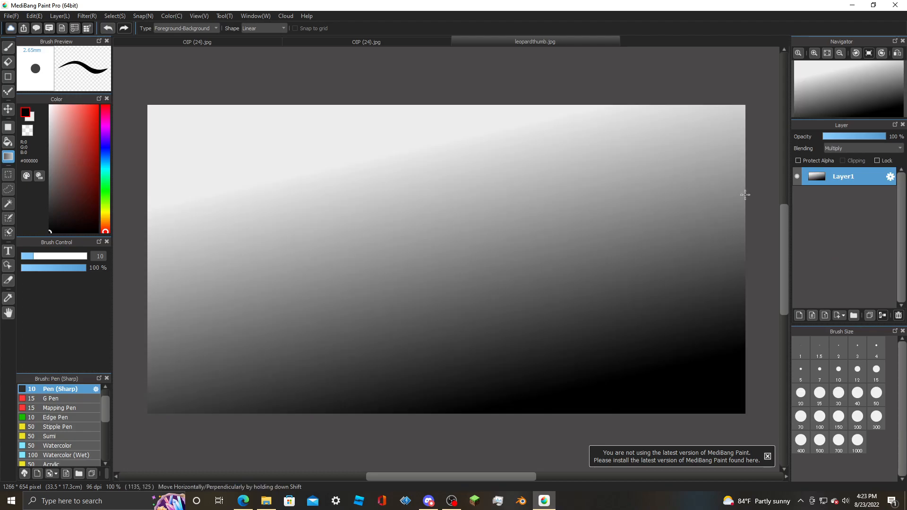
pyautogui.hotkey('ctrl', 'z')
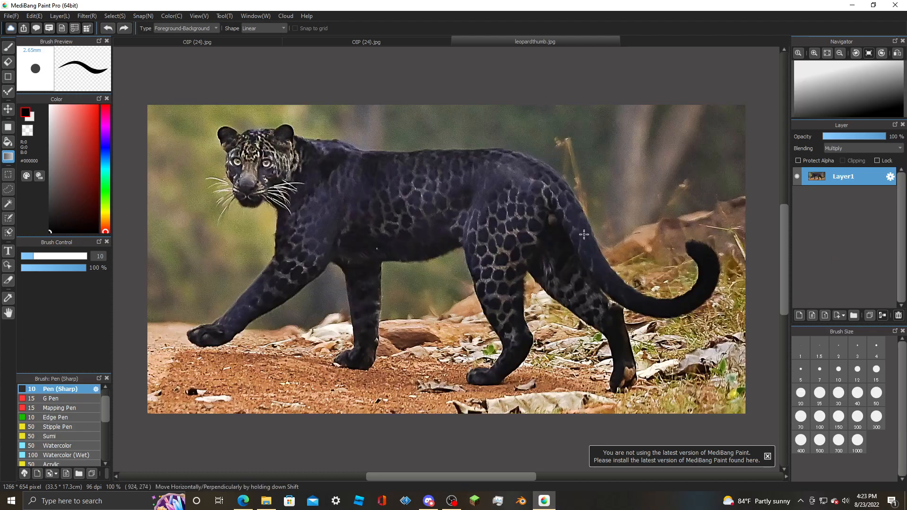
# - Add a new layer above the leopardthumb photo and set its blending mode to Multiply
pyautogui.click(799, 315)
pyautogui.click(847, 146)
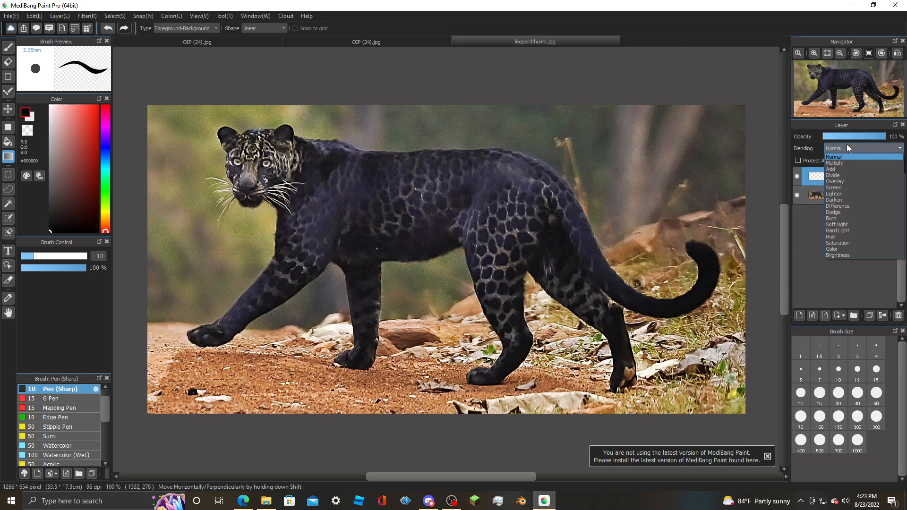
pyautogui.click(858, 164)
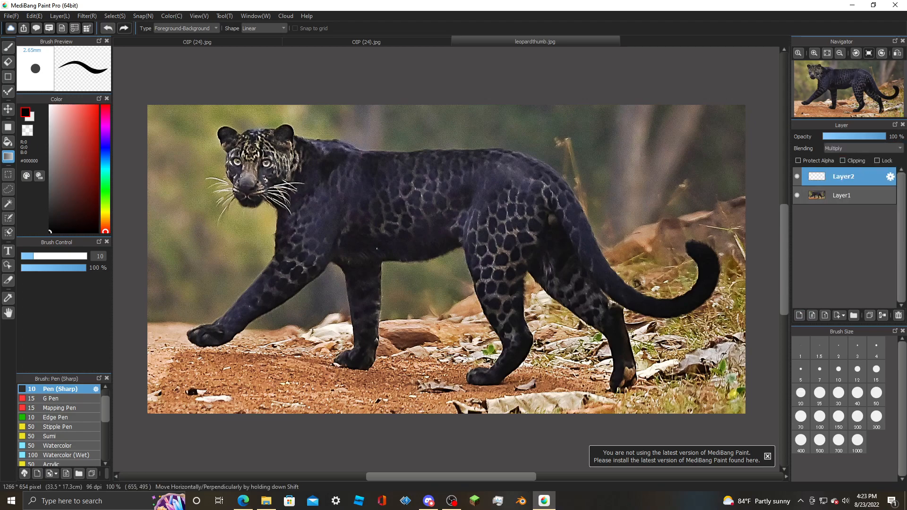
# - Fill Layer2 with a vertical linear gradient from black across the bottom of the photo to near-white at the top
pyautogui.moveTo(450, 392); pyautogui.dragTo(330, 129)
pyautogui.moveTo(291, 358); pyautogui.dragTo(326, 79)
pyautogui.moveTo(422, 384); pyautogui.dragTo(447, 171)
pyautogui.scroll(2, 448, 170)
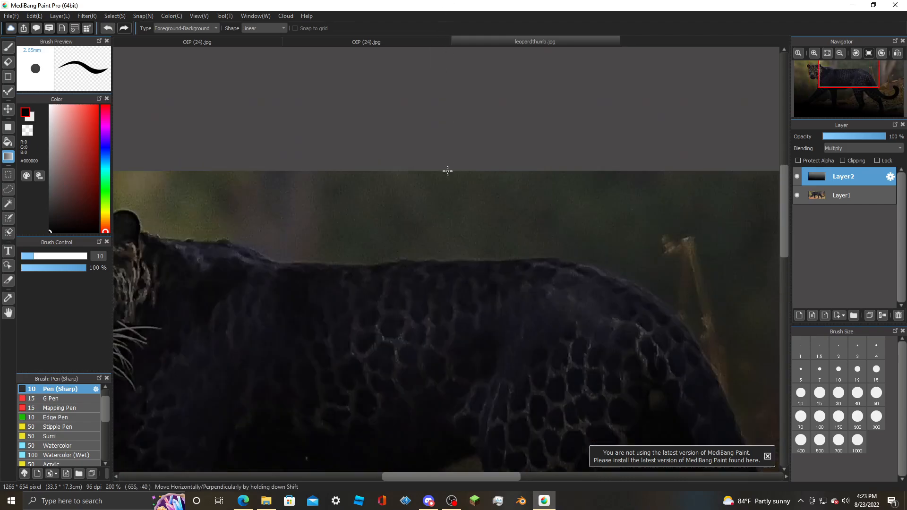
pyautogui.scroll(-3, 447, 171)
pyautogui.moveTo(440, 325); pyautogui.dragTo(444, 187)
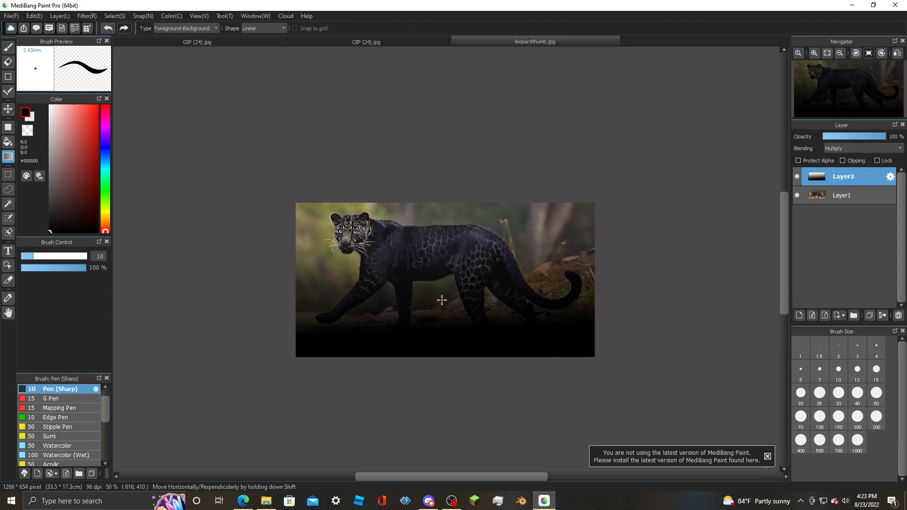
pyautogui.scroll(1, 442, 300)
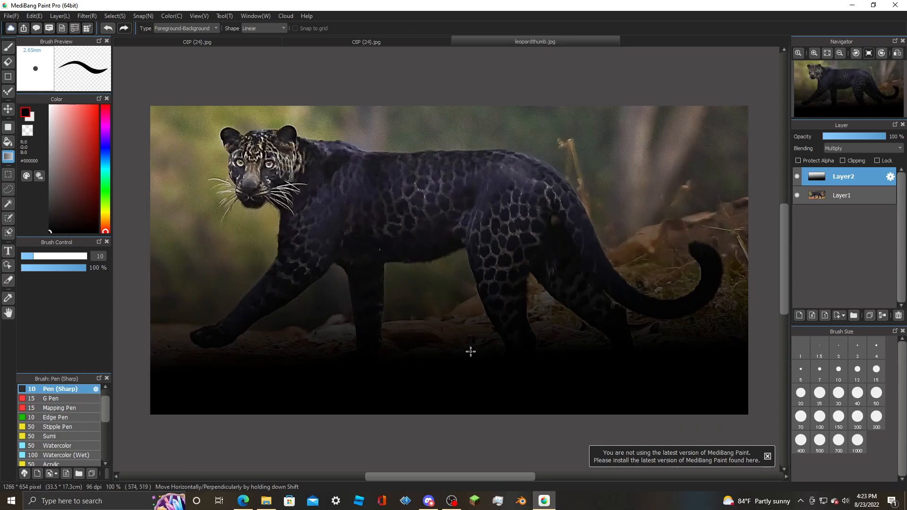
# - Add a new layer between Layer2 and the photo layer, and set its blending mode to Multiply
pyautogui.click(798, 316)
pyautogui.moveTo(866, 177); pyautogui.dragTo(860, 199)
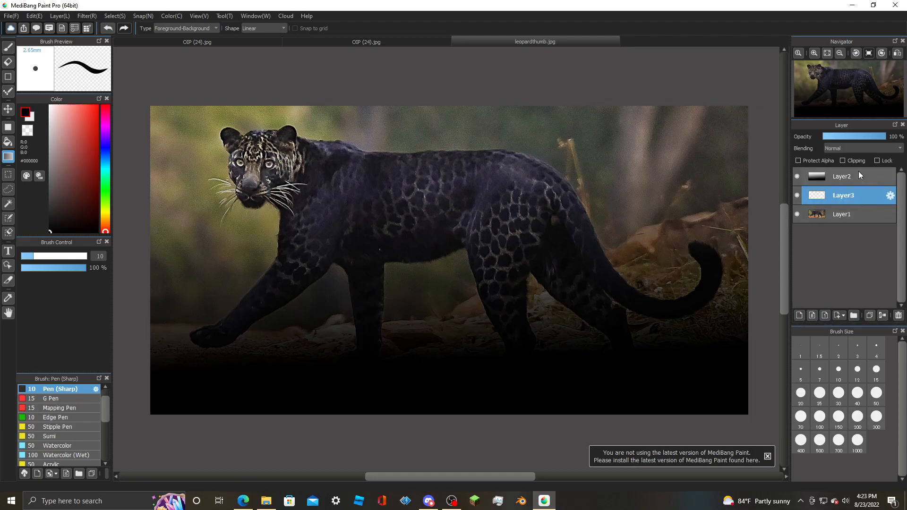
pyautogui.click(860, 149)
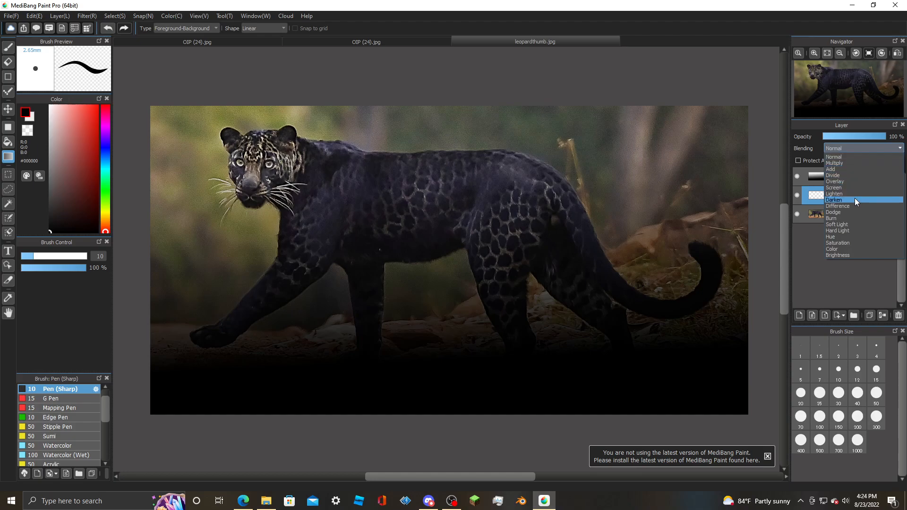
pyautogui.click(854, 164)
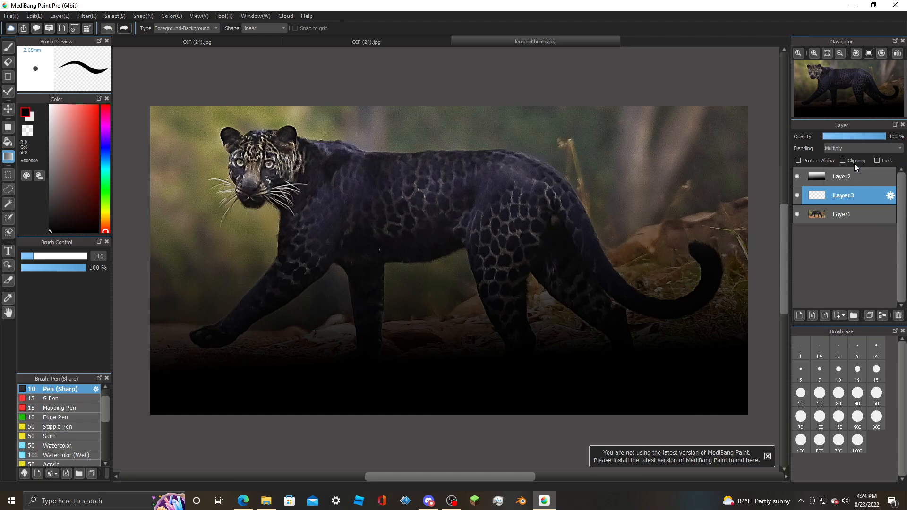
# - Set the foreground colour to blue #26429D and fill Layer3 with a diagonal gradient from blue at lower right to near-white at upper left
pyautogui.click(105, 153)
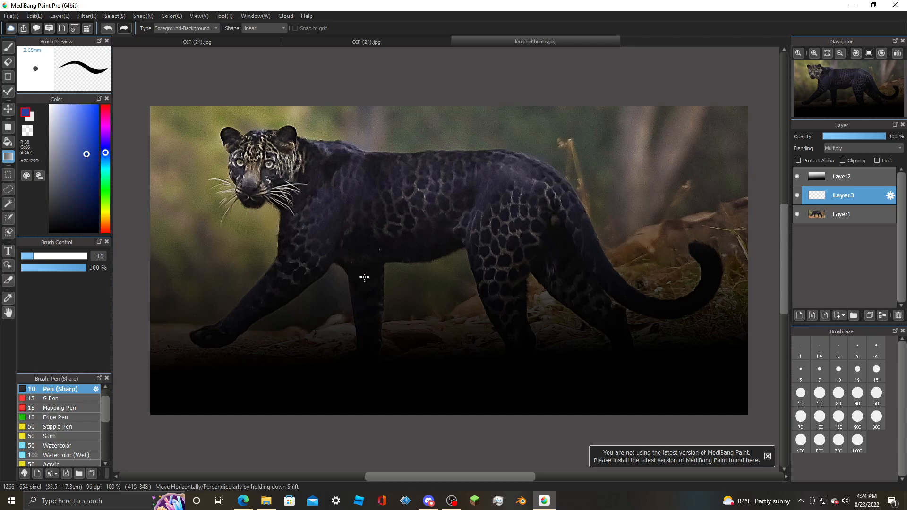
pyautogui.moveTo(189, 251); pyautogui.dragTo(623, 97)
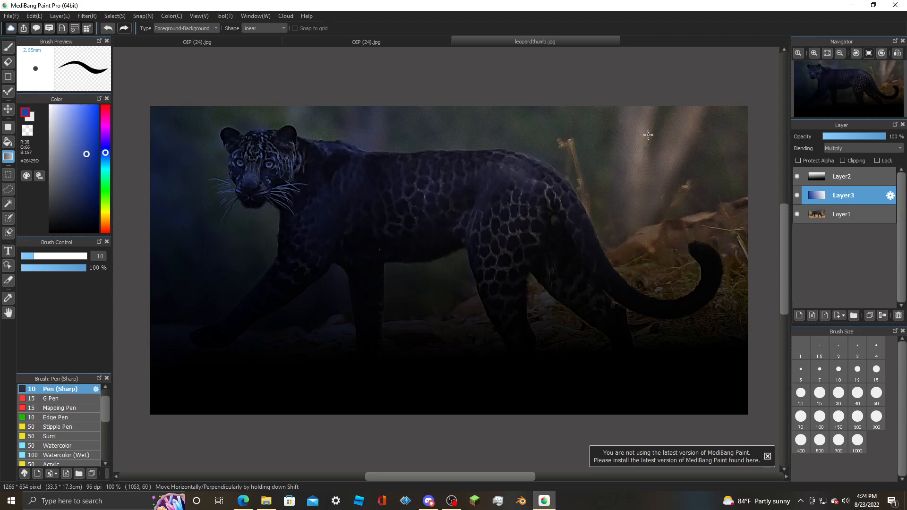
pyautogui.moveTo(561, 298); pyautogui.dragTo(233, 160)
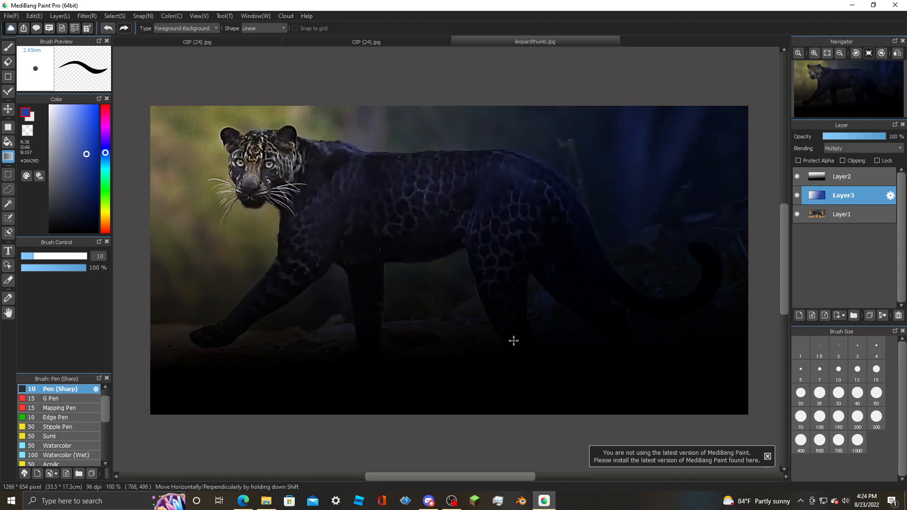
pyautogui.moveTo(547, 350); pyautogui.dragTo(246, 140)
pyautogui.moveTo(540, 325); pyautogui.dragTo(177, 128)
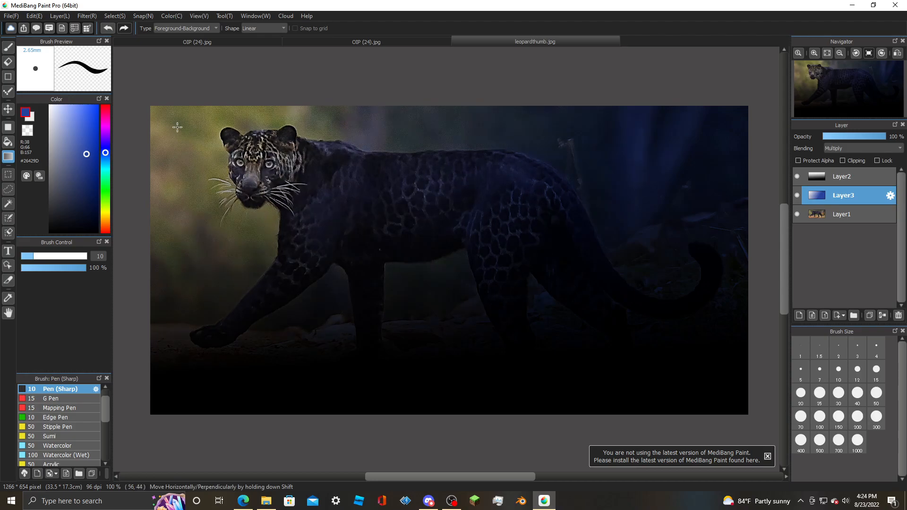
pyautogui.moveTo(354, 278); pyautogui.dragTo(218, 132)
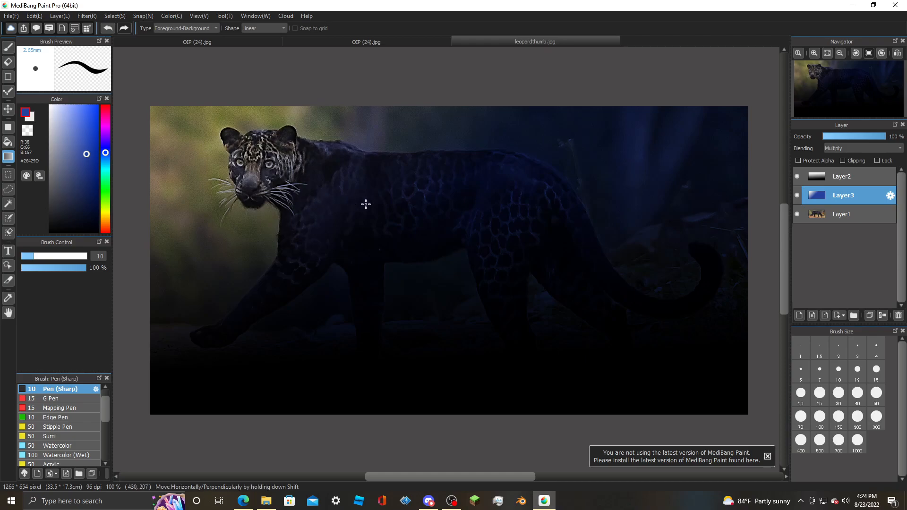
# - Add a new layer above Layer2 and set its blending mode to Overlay
pyautogui.click(816, 184)
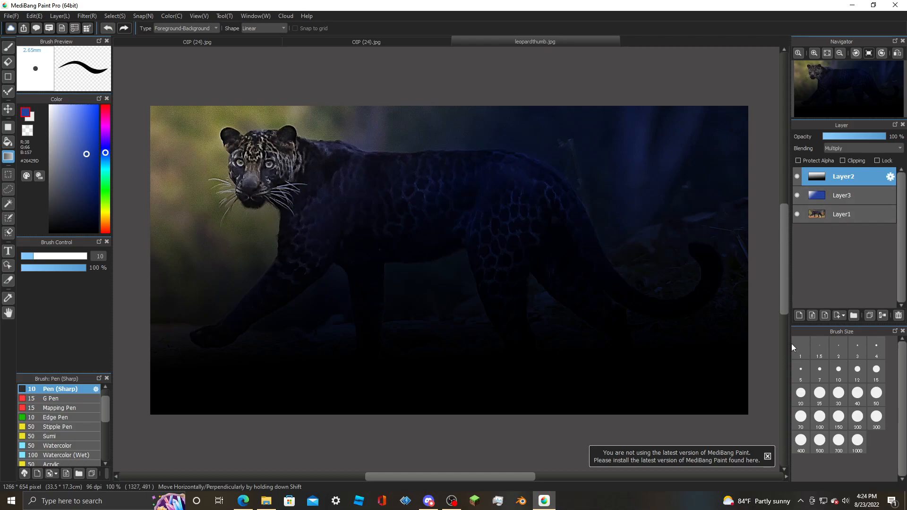
pyautogui.click(799, 315)
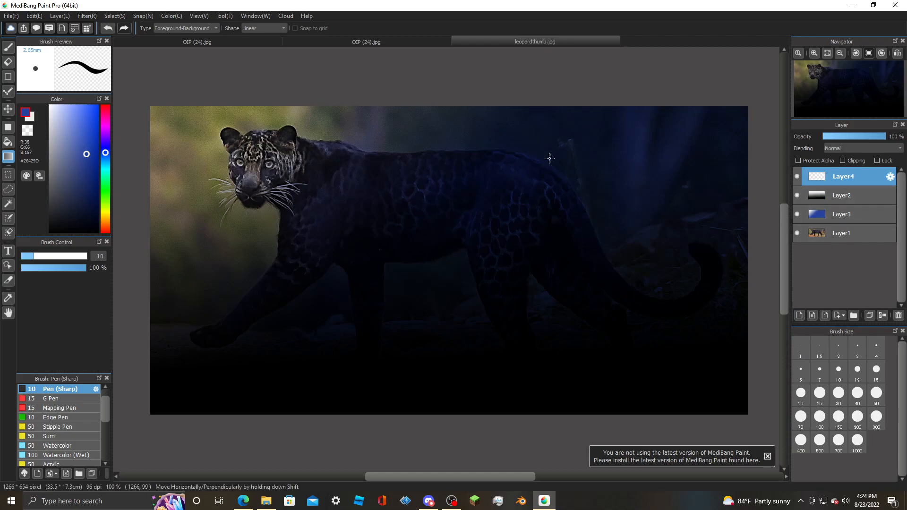
pyautogui.click(844, 150)
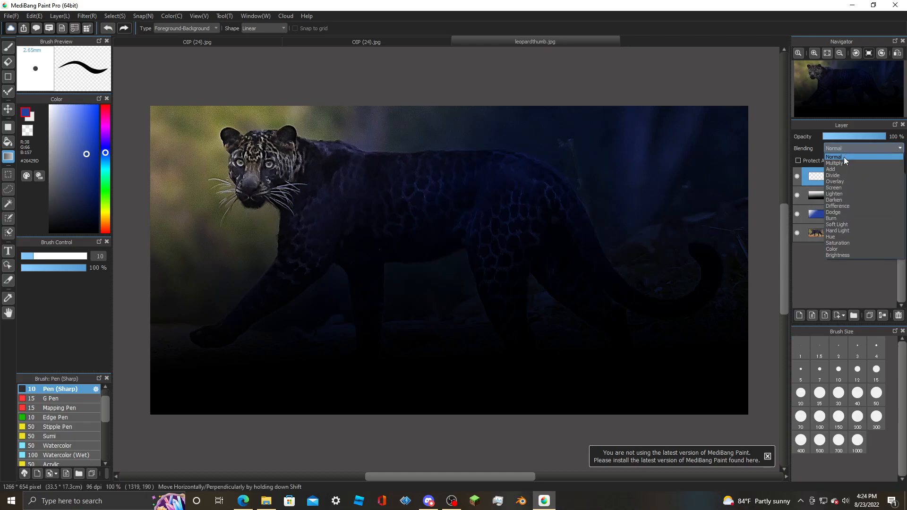
pyautogui.click(845, 181)
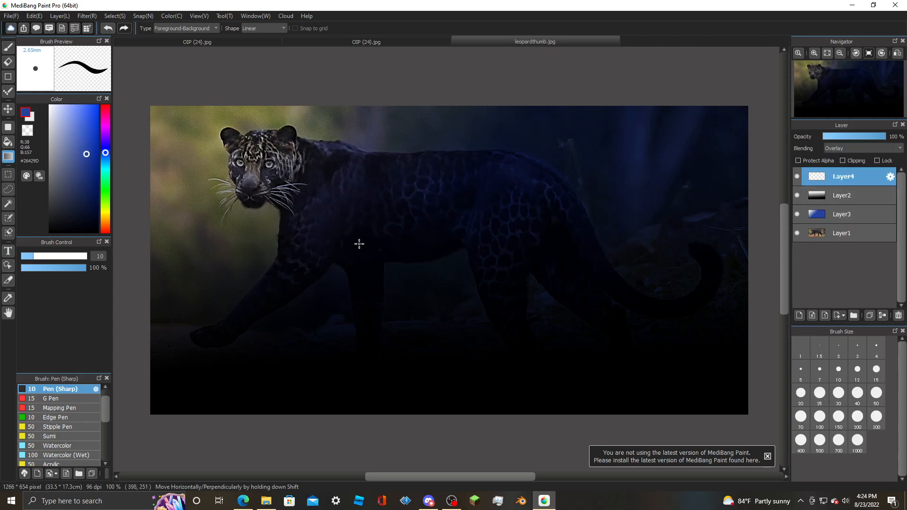
# - Fill the Overlay layer with a linear gradient from blue at the top of the image to near-white at the bottom
pyautogui.moveTo(366, 212); pyautogui.dragTo(150, 137)
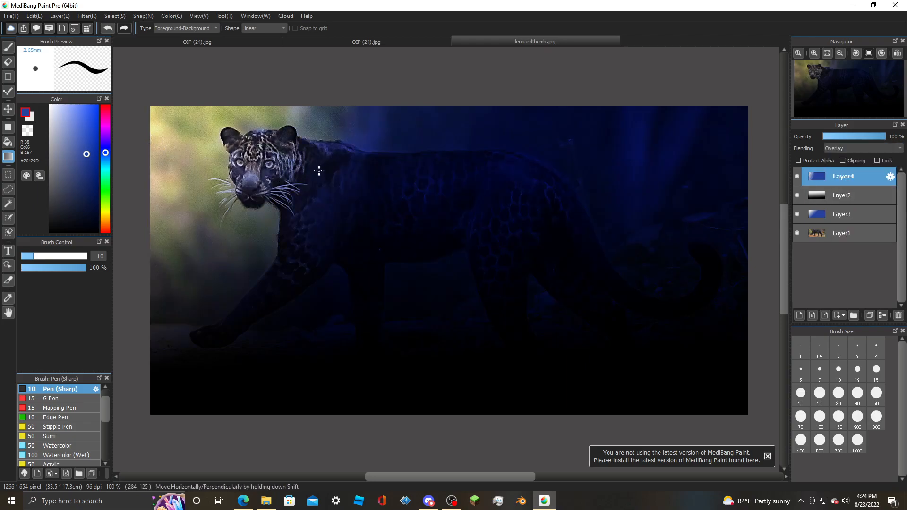
pyautogui.hotkey('ctrl', 'z')
pyautogui.moveTo(336, 128); pyautogui.dragTo(392, 293)
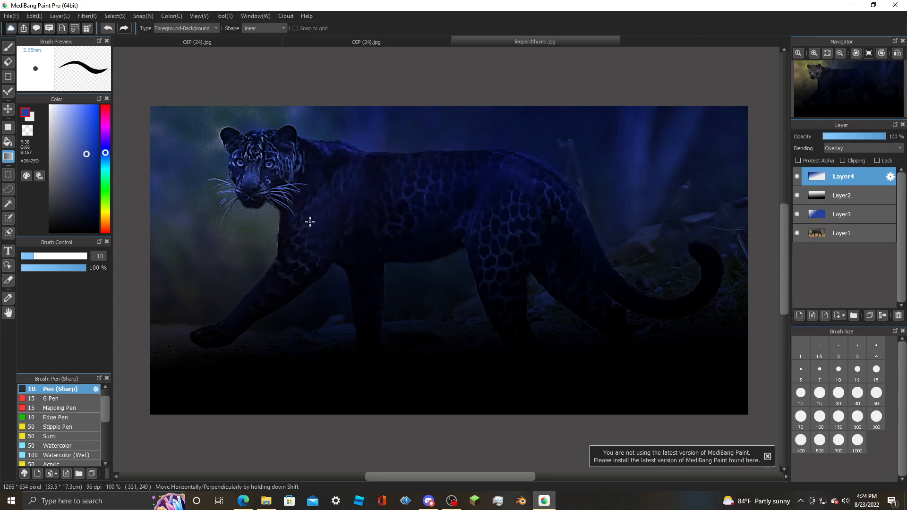
# - Undo the gradient on Layer4 and try the Watercolor (Wet) brush on the image
pyautogui.hotkey('ctrl', 'z')
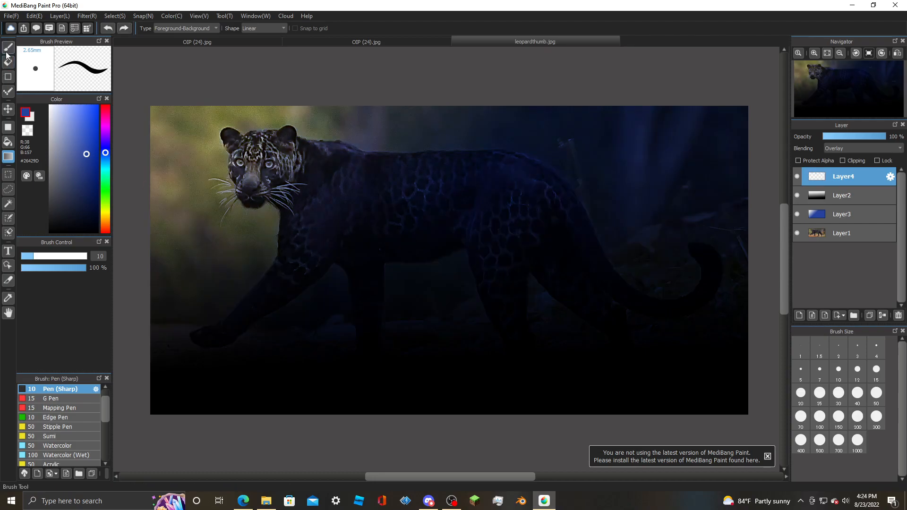
pyautogui.click(7, 51)
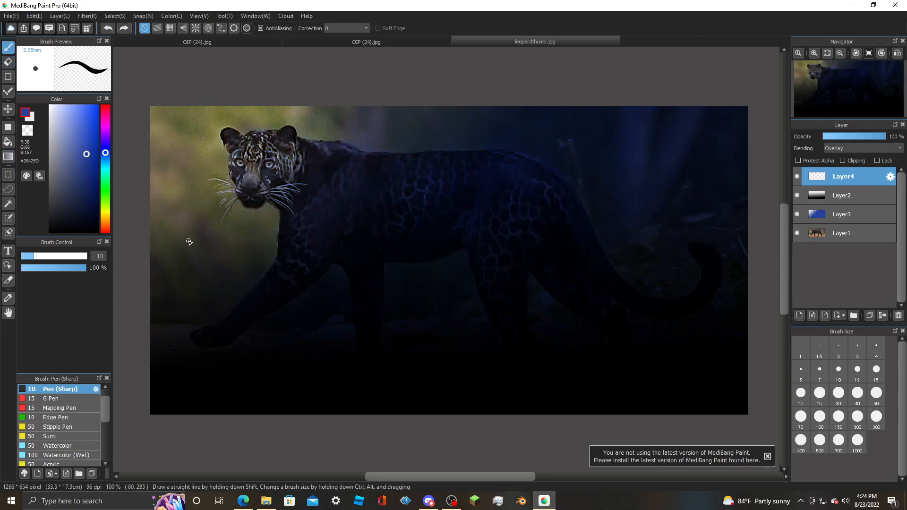
pyautogui.click(83, 455)
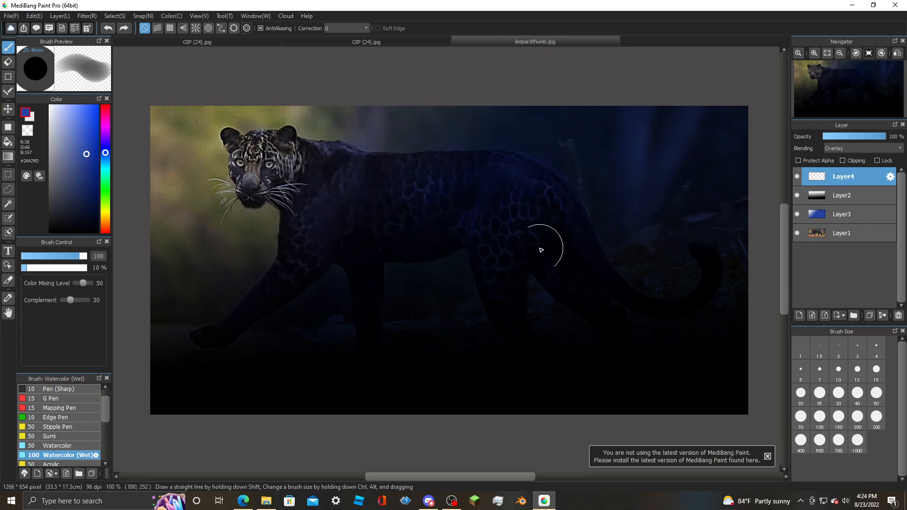
pyautogui.hotkey('ctrl', 'z')
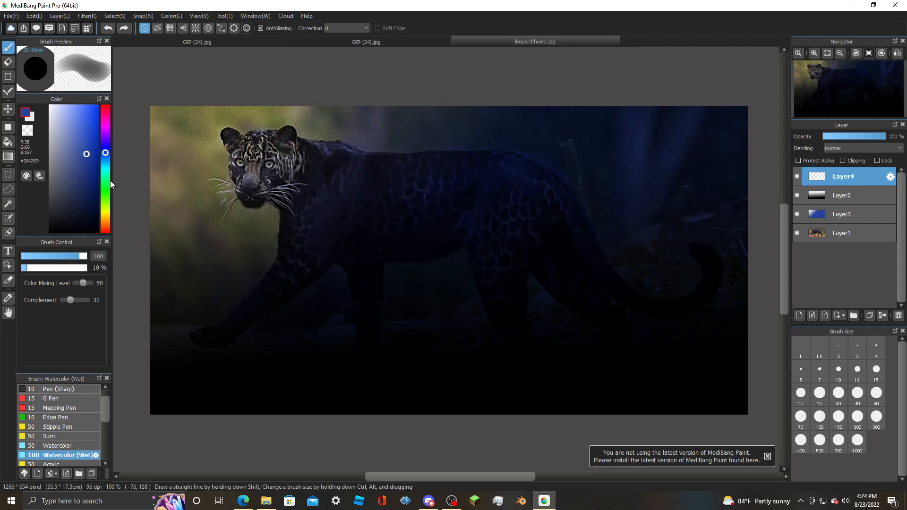
# - Make near-white #ECECEC the foreground colour and try a Watercolor (Wet) stroke along the leopard's back
pyautogui.moveTo(67, 117)
pyautogui.mouseDown()
pyautogui.moveTo(80, 162)
pyautogui.moveTo(91, 156)
pyautogui.mouseUp()
pyautogui.click(30, 116)
pyautogui.moveTo(336, 157)
pyautogui.mouseDown()
pyautogui.moveTo(495, 149)
pyautogui.moveTo(546, 160)
pyautogui.mouseUp()
pyautogui.hotkey('ctrl', 'z')
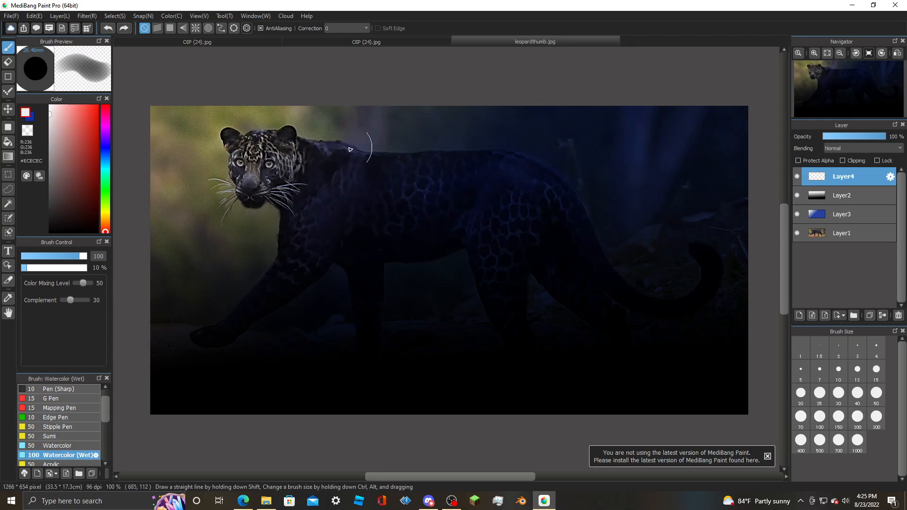
# - Choose the Airbrush and try a near-white stroke along the leopard's back
pyautogui.scroll(1, 72, 409)
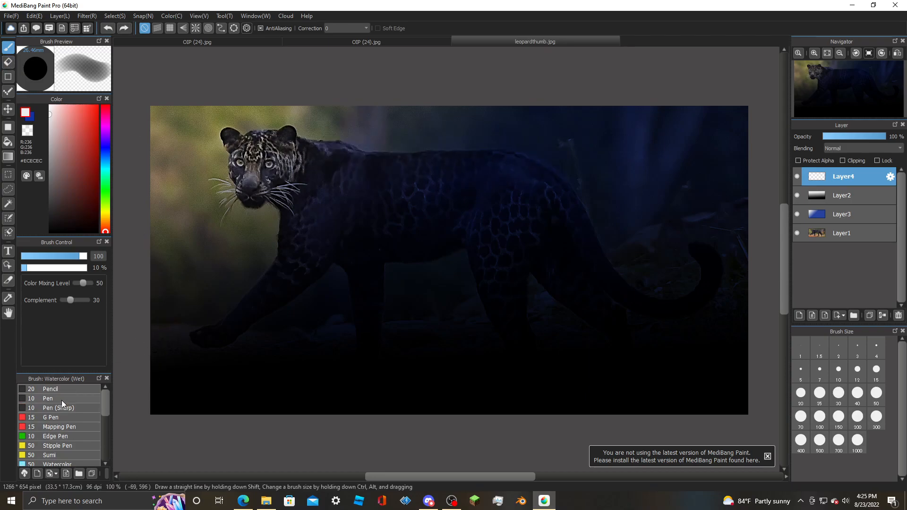
pyautogui.scroll(-2, 75, 425)
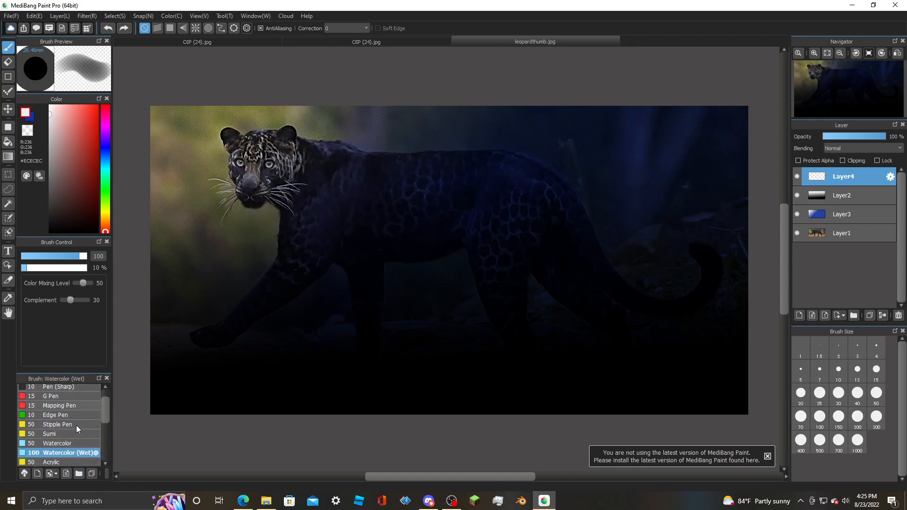
pyautogui.click(61, 461)
pyautogui.moveTo(368, 161); pyautogui.dragTo(456, 163)
pyautogui.hotkey('ctrl', 'z')
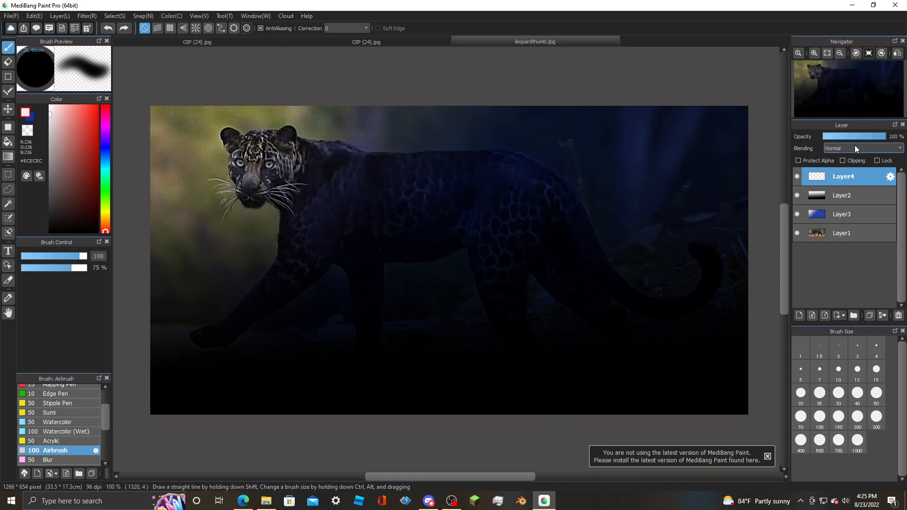
# - Select Layer4 and set its blending mode to Overlay
pyautogui.click(852, 211)
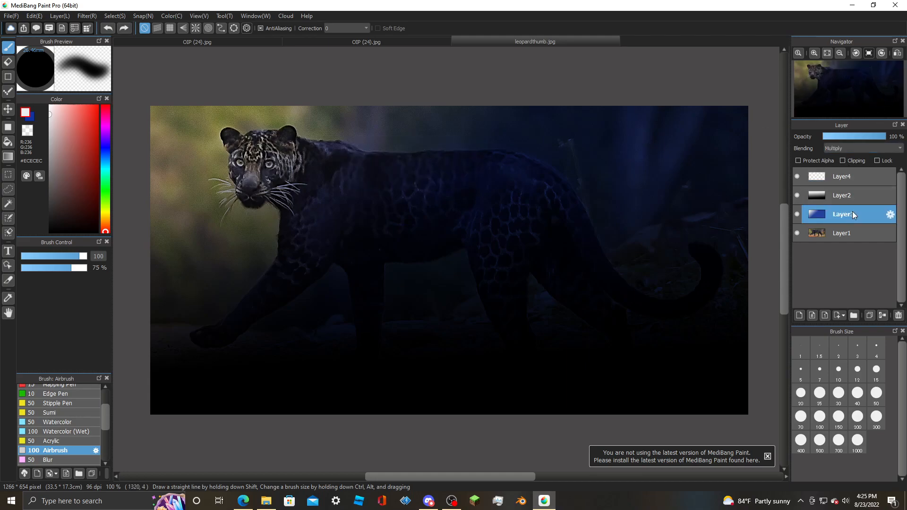
pyautogui.click(845, 178)
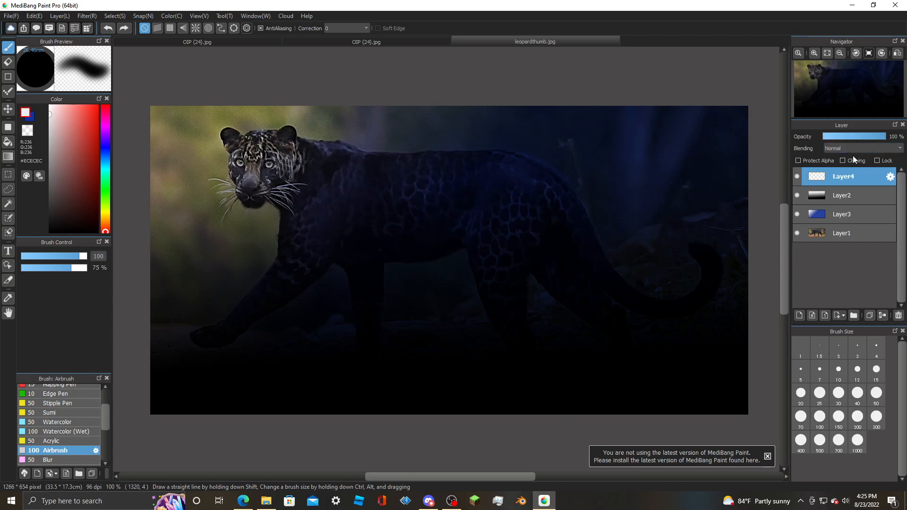
pyautogui.click(852, 149)
pyautogui.click(851, 181)
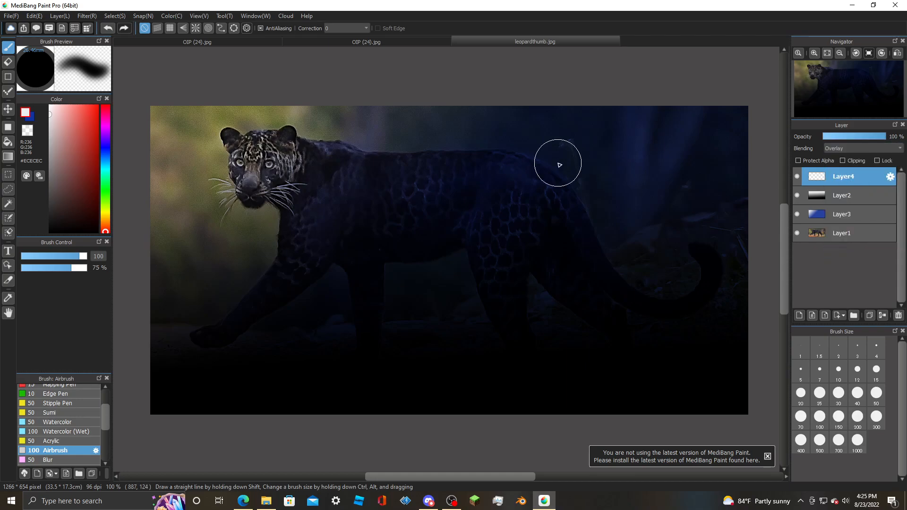
# - Try near-white airbrush highlights along the leopard's back at 75% and 56% brush opacity
pyautogui.moveTo(560, 160)
pyautogui.mouseDown()
pyautogui.moveTo(571, 178)
pyautogui.moveTo(429, 146)
pyautogui.moveTo(374, 153)
pyautogui.moveTo(303, 137)
pyautogui.mouseUp()
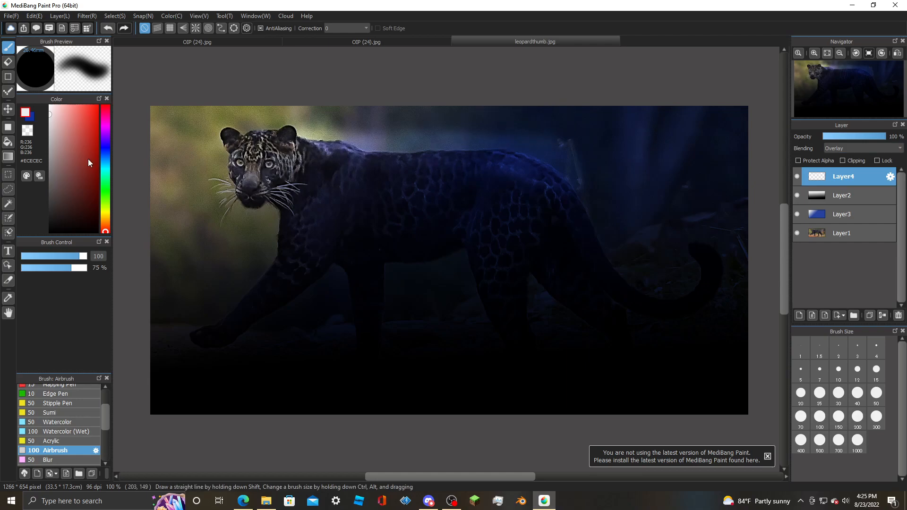
pyautogui.click(57, 270)
pyautogui.moveTo(451, 134)
pyautogui.mouseDown()
pyautogui.moveTo(402, 123)
pyautogui.moveTo(577, 132)
pyautogui.mouseUp()
pyautogui.hotkey('ctrl', 'z')
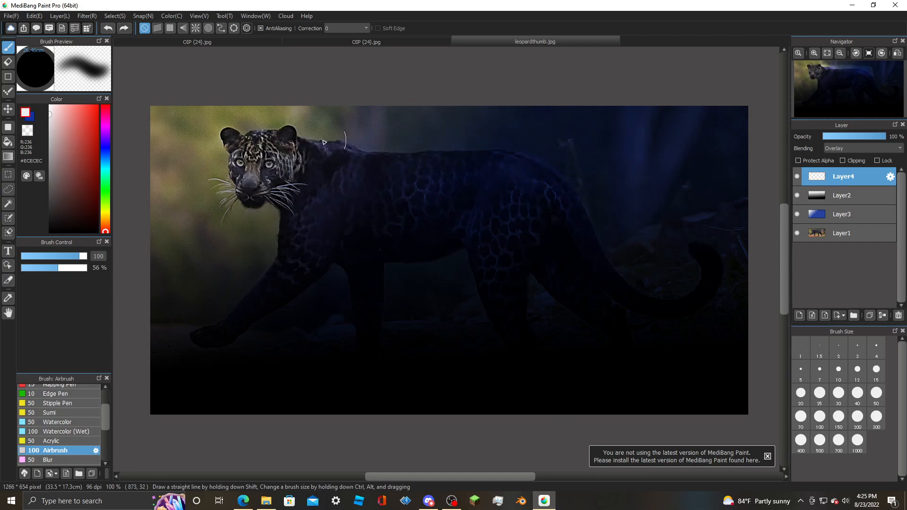
# - Set the Airbrush opacity to 35% and paint near-white highlights along the leopard's back towards the tail on Layer4
pyautogui.click(43, 270)
pyautogui.moveTo(334, 125)
pyautogui.mouseDown()
pyautogui.moveTo(356, 139)
pyautogui.moveTo(547, 145)
pyautogui.moveTo(588, 181)
pyautogui.moveTo(617, 243)
pyautogui.moveTo(664, 278)
pyautogui.moveTo(691, 282)
pyautogui.moveTo(687, 252)
pyautogui.moveTo(720, 230)
pyautogui.mouseUp()
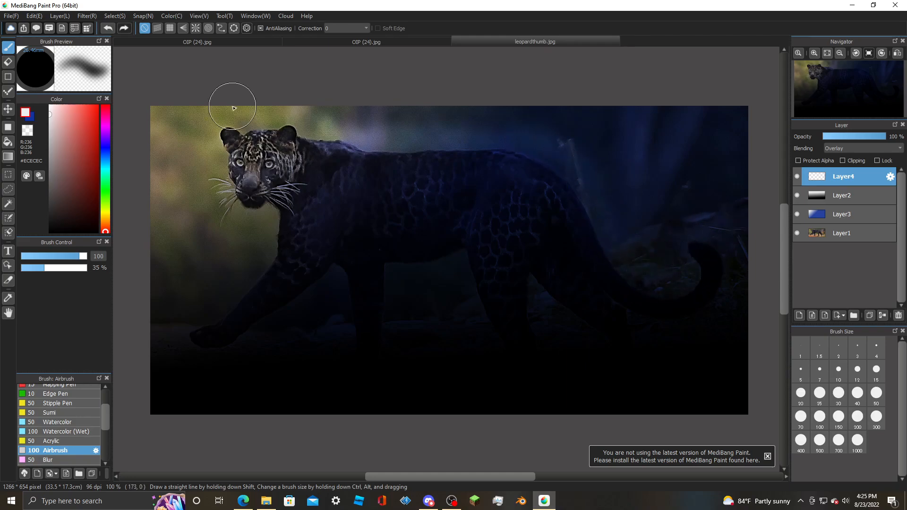
# - Try a diagonal gradient from orange #E3A65C at the leopard's head to blue on Layer3
pyautogui.click(867, 214)
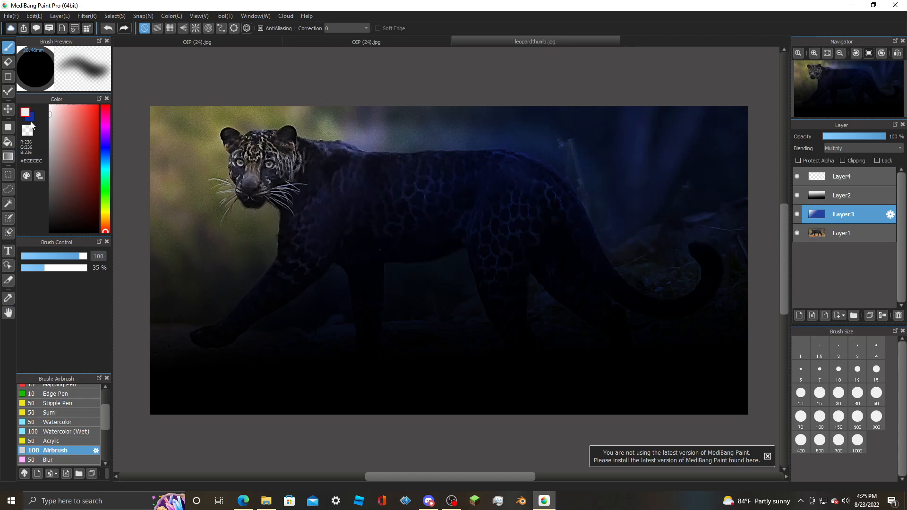
pyautogui.click(106, 221)
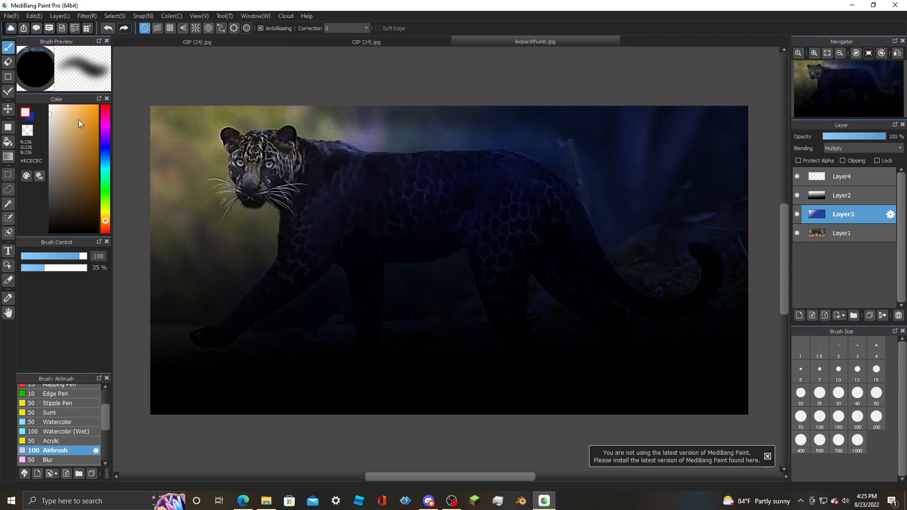
pyautogui.moveTo(75, 113); pyautogui.dragTo(78, 118)
pyautogui.click(106, 222)
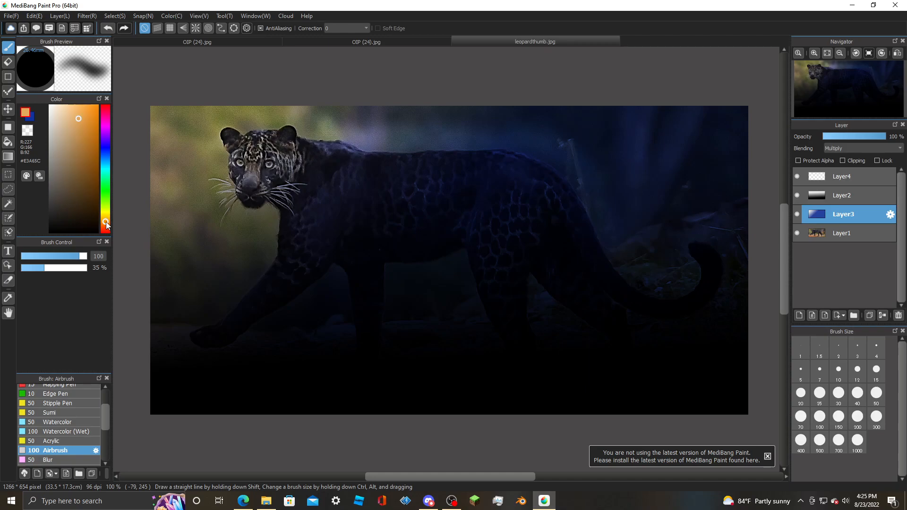
pyautogui.click(8, 156)
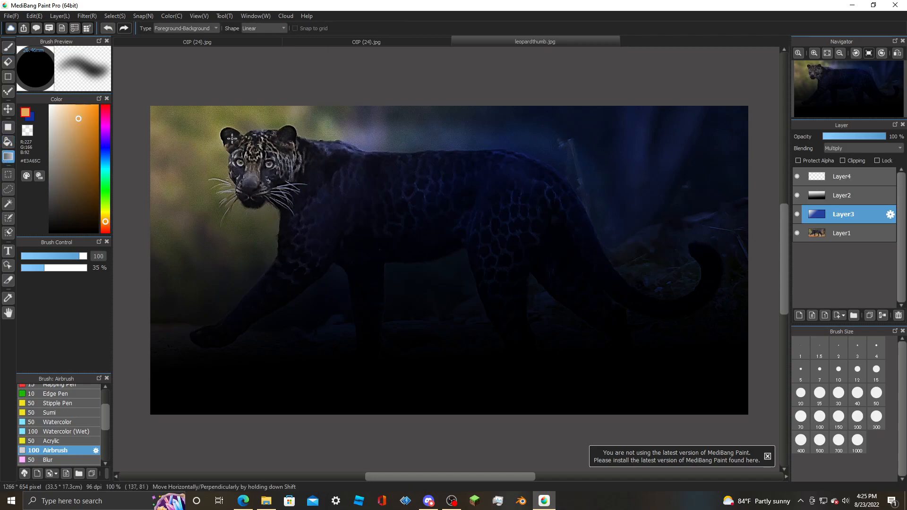
pyautogui.moveTo(272, 166); pyautogui.dragTo(553, 359)
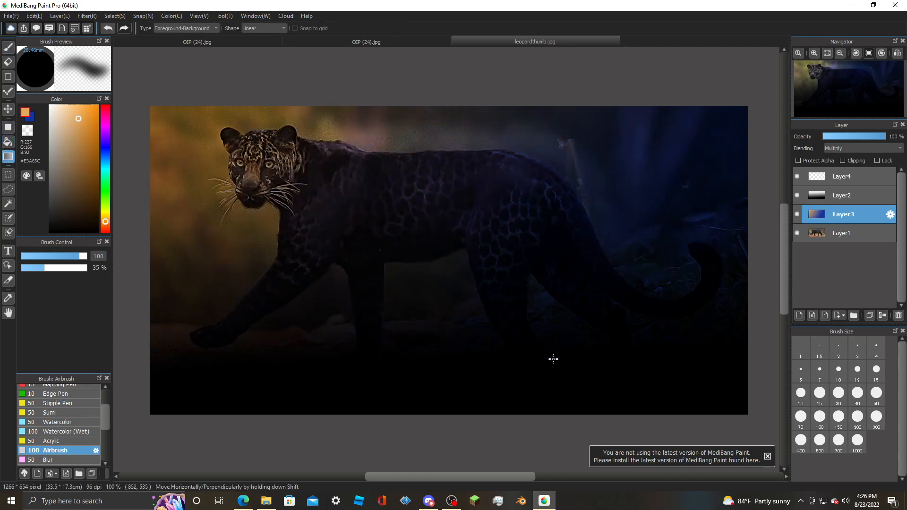
pyautogui.hotkey('ctrl', 'z')
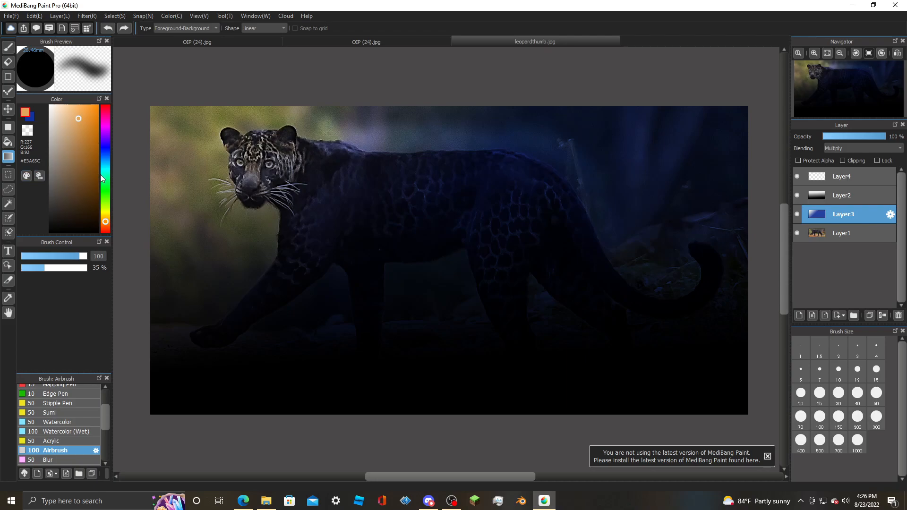
# - Set the foreground colour to orange #D48434 and fill Layer3 with a gradient from orange at the head to blue beyond the tail
pyautogui.click(106, 222)
pyautogui.moveTo(90, 114)
pyautogui.mouseDown()
pyautogui.moveTo(94, 132)
pyautogui.moveTo(85, 129)
pyautogui.mouseUp()
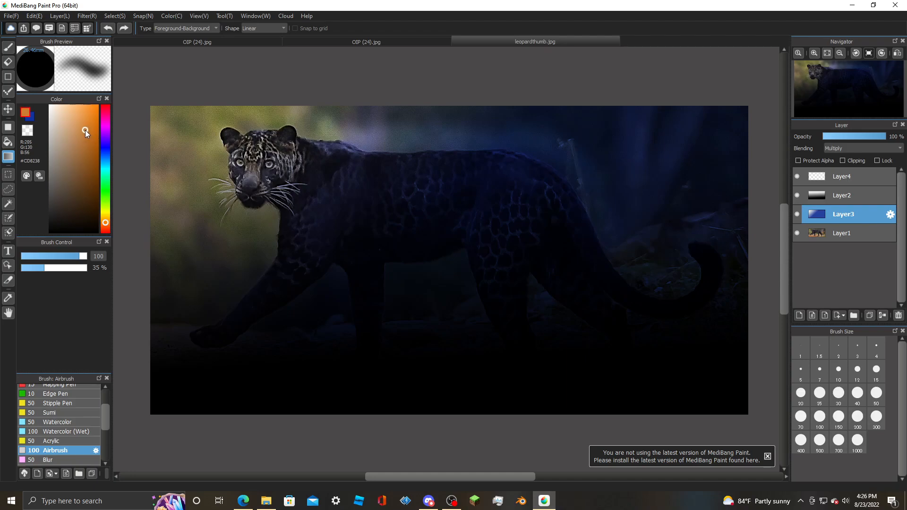
pyautogui.click(32, 116)
pyautogui.click(32, 116)
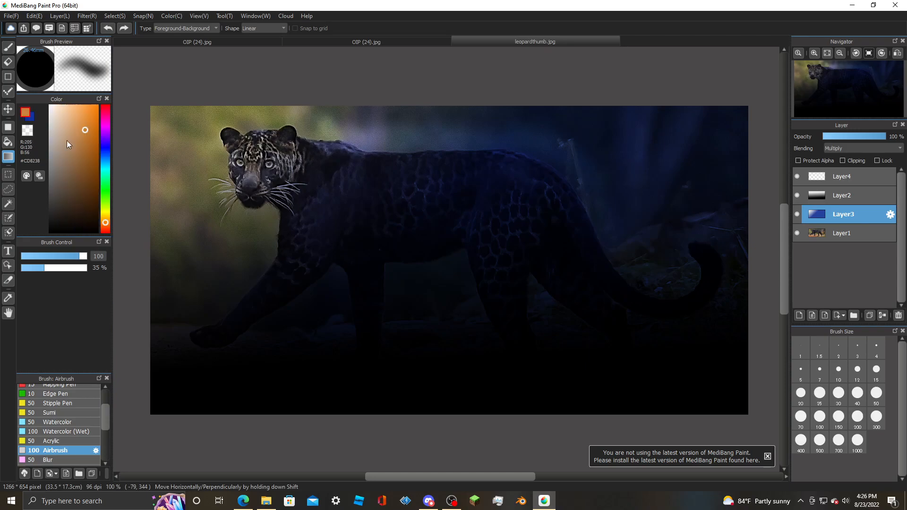
pyautogui.moveTo(75, 140)
pyautogui.mouseDown()
pyautogui.moveTo(83, 141)
pyautogui.moveTo(85, 128)
pyautogui.mouseUp()
pyautogui.moveTo(523, 304); pyautogui.dragTo(639, 303)
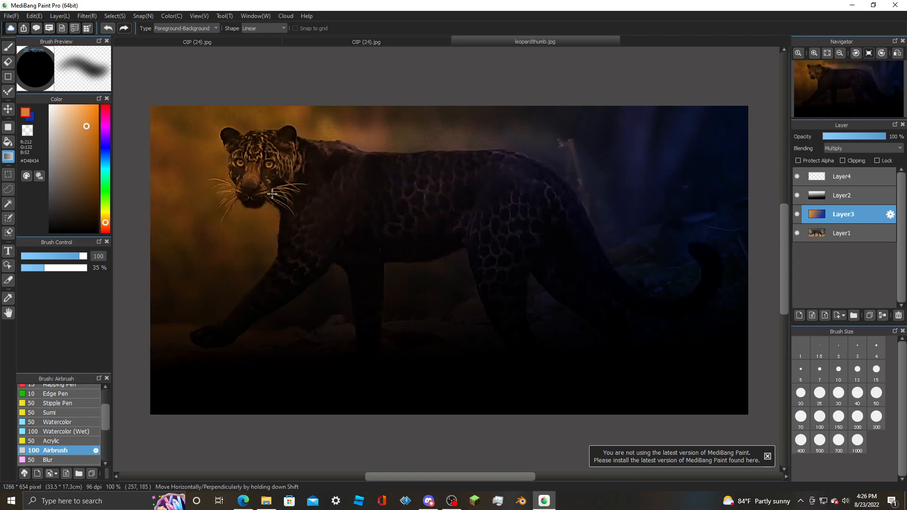
pyautogui.moveTo(340, 233); pyautogui.dragTo(745, 253)
pyautogui.hscroll(2, 439, 230)
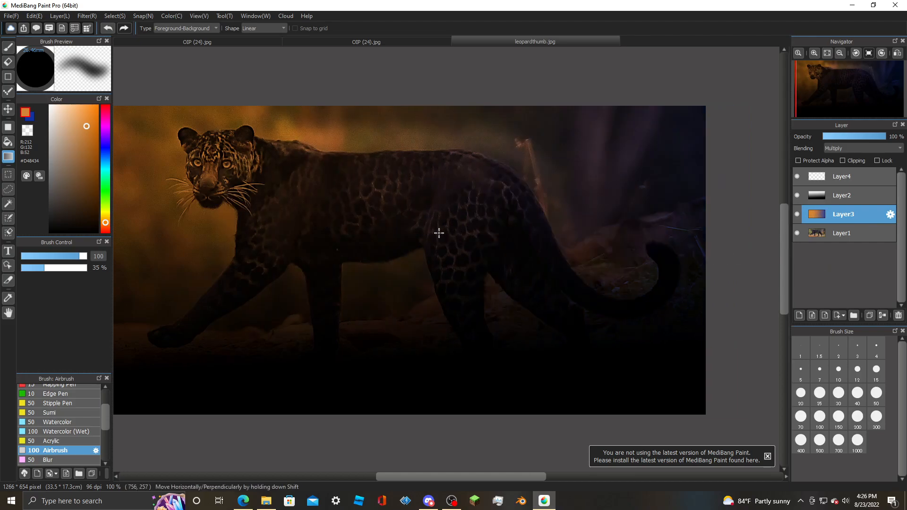
pyautogui.moveTo(470, 477)
pyautogui.mouseDown()
pyautogui.moveTo(440, 475)
pyautogui.moveTo(470, 475)
pyautogui.mouseUp()
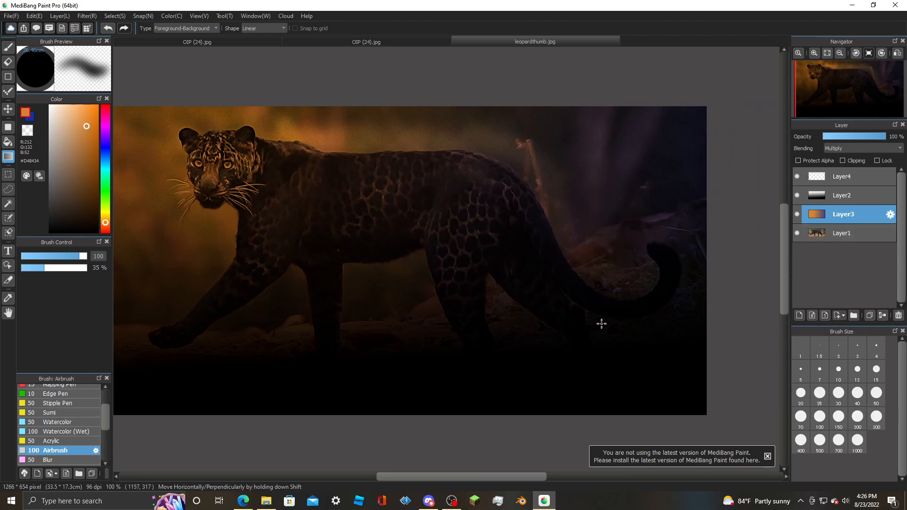
pyautogui.moveTo(474, 478); pyautogui.dragTo(463, 475)
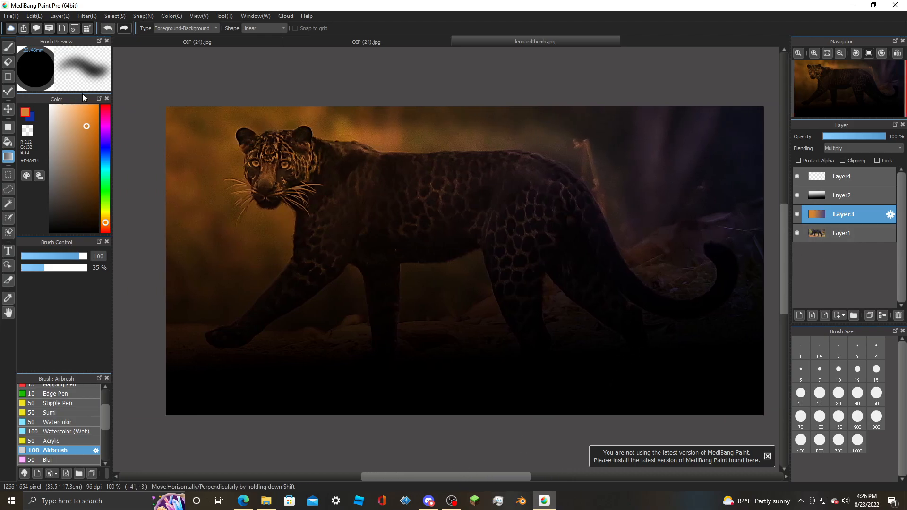
# - Erase the orange tint over the leopard's eyes on Layer3 using the Airbrush in transparent colour at brush size 38
pyautogui.click(8, 48)
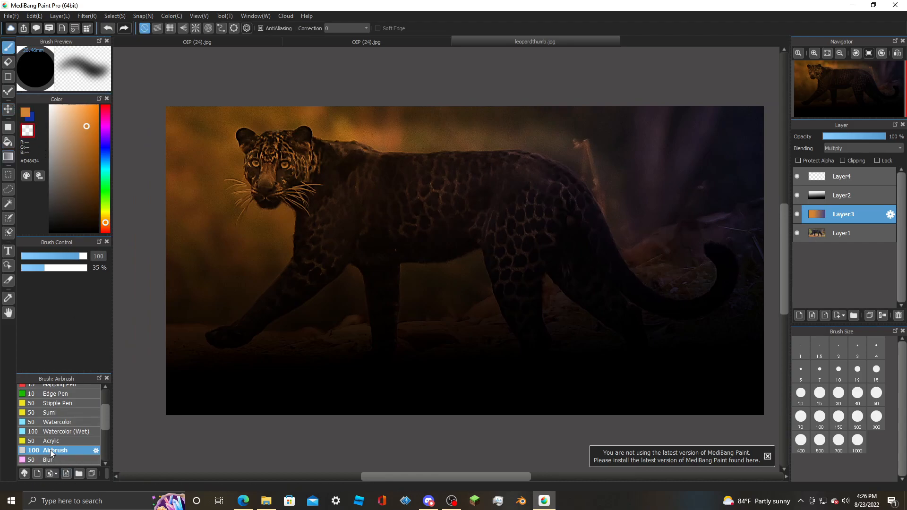
pyautogui.moveTo(277, 171)
pyautogui.mouseDown()
pyautogui.moveTo(273, 162)
pyautogui.moveTo(265, 170)
pyautogui.moveTo(283, 165)
pyautogui.moveTo(281, 172)
pyautogui.moveTo(245, 146)
pyautogui.moveTo(264, 141)
pyautogui.moveTo(242, 137)
pyautogui.moveTo(267, 153)
pyautogui.moveTo(254, 194)
pyautogui.moveTo(231, 182)
pyautogui.moveTo(255, 186)
pyautogui.moveTo(232, 190)
pyautogui.moveTo(233, 208)
pyautogui.moveTo(299, 180)
pyautogui.moveTo(324, 183)
pyautogui.moveTo(293, 144)
pyautogui.moveTo(282, 154)
pyautogui.moveTo(227, 138)
pyautogui.moveTo(283, 161)
pyautogui.moveTo(277, 194)
pyautogui.moveTo(298, 187)
pyautogui.mouseUp()
pyautogui.hotkey('ctrl', 'z')
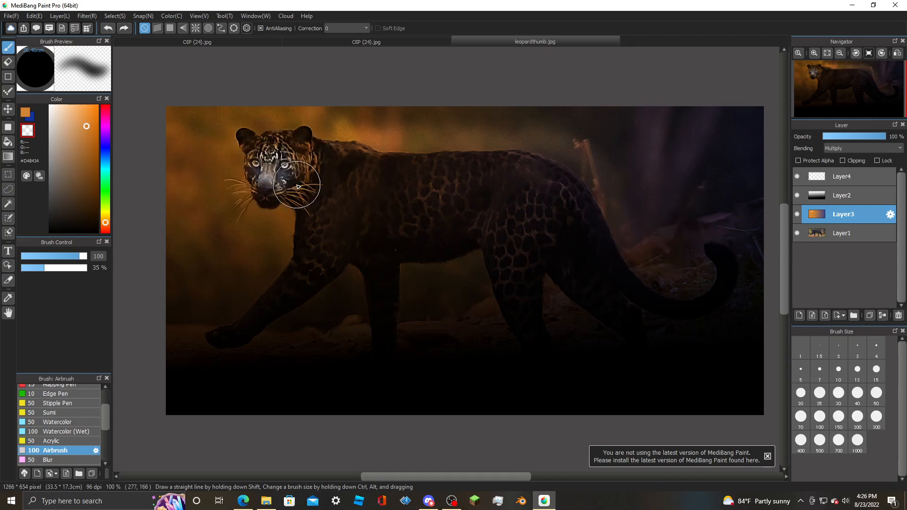
pyautogui.hotkey('ctrl', 'z')
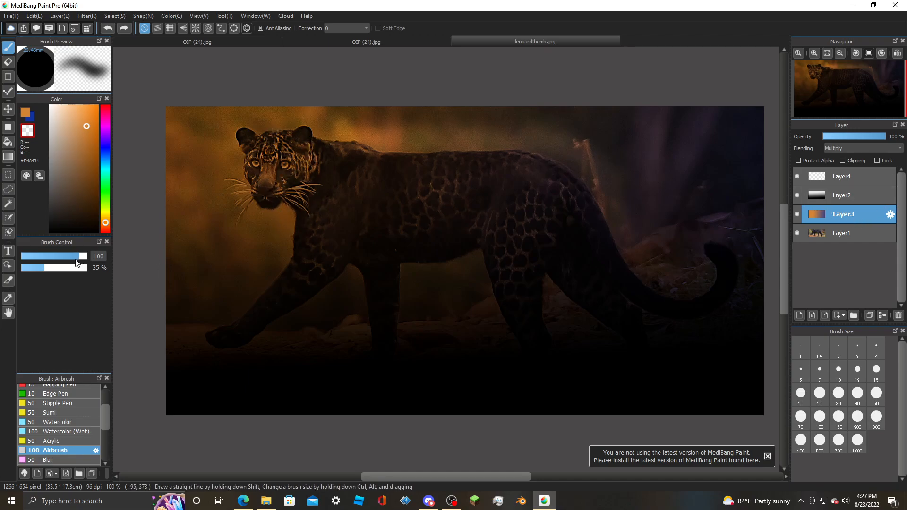
pyautogui.click(63, 256)
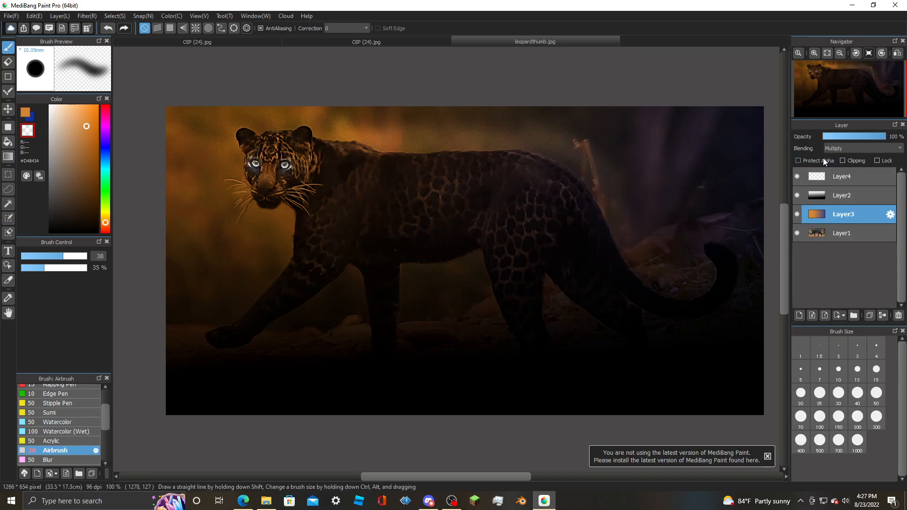
# - Enable Protect Alpha on Layer3 and try orange-to-blue gradients of different directions and lengths across the image
pyautogui.click(8, 156)
pyautogui.moveTo(276, 145); pyautogui.dragTo(297, 175)
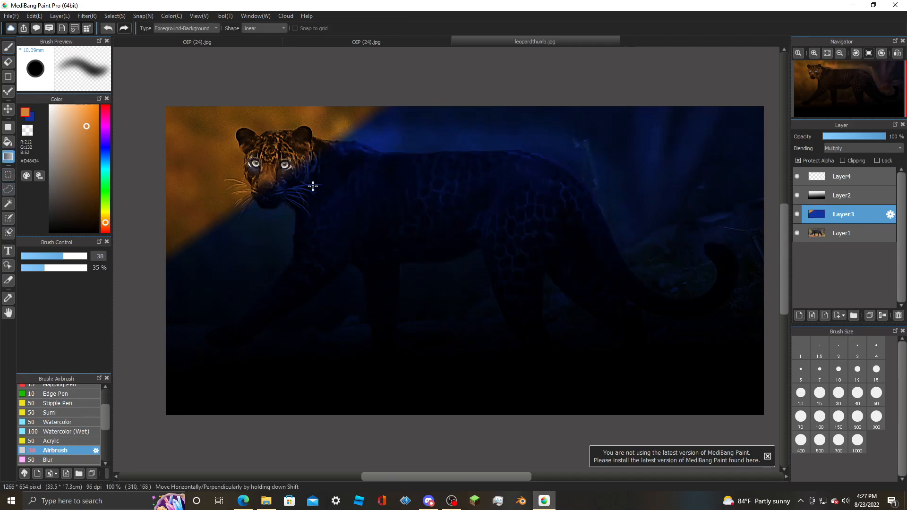
pyautogui.hotkey('ctrl', 'z')
pyautogui.moveTo(344, 263); pyautogui.dragTo(170, 71)
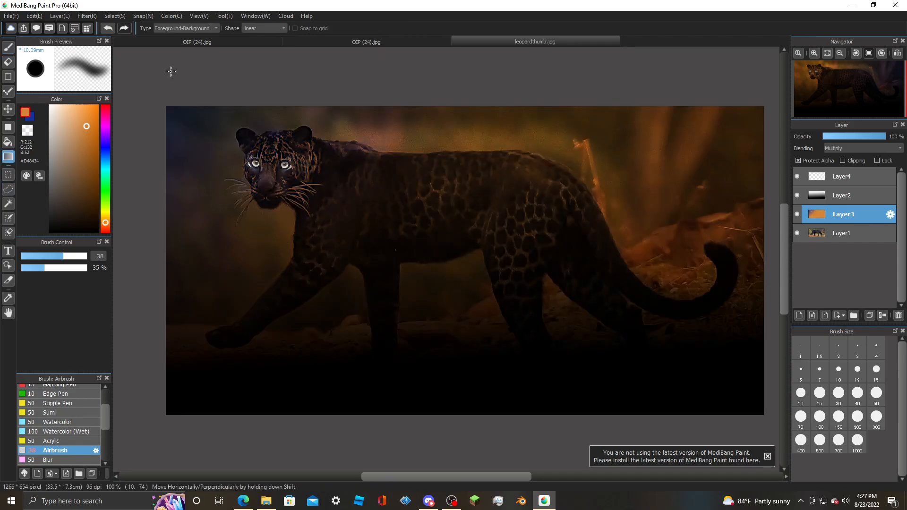
pyautogui.moveTo(389, 152); pyautogui.dragTo(435, 162)
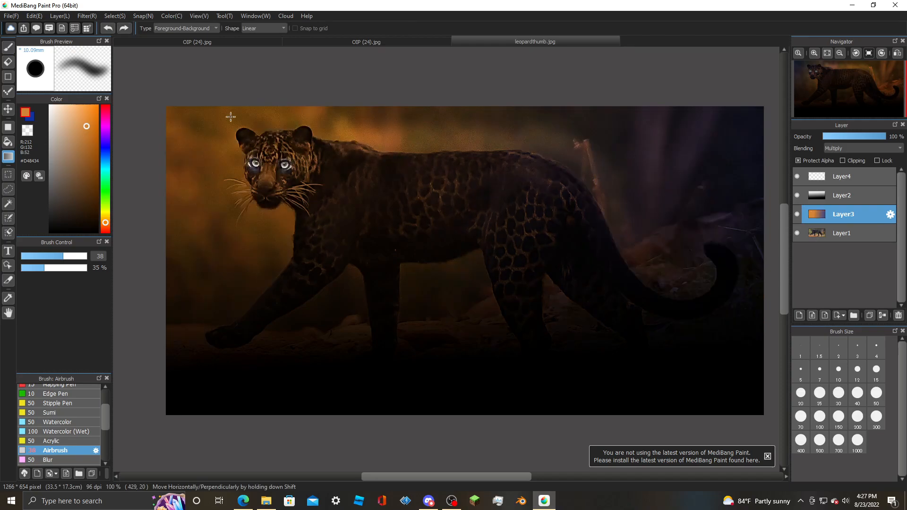
# - Set the foreground colour to green #34D445 and fill Layer3 with a diagonal gradient from green at the head to blue at the hindquarters
pyautogui.click(105, 188)
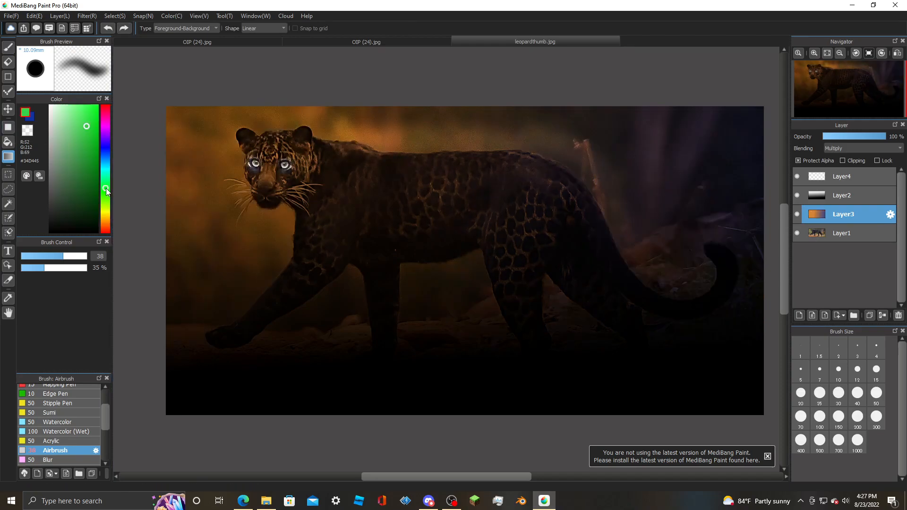
pyautogui.moveTo(199, 141); pyautogui.dragTo(563, 279)
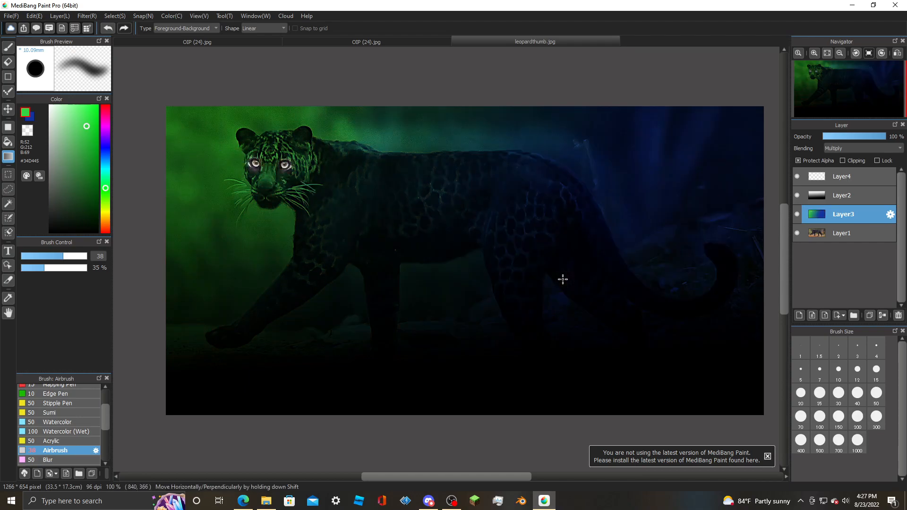
# - Try green-to-blue gradients of different directions and lengths on Layer3, from the upper background and the leopard's head
pyautogui.moveTo(380, 117); pyautogui.dragTo(338, 393)
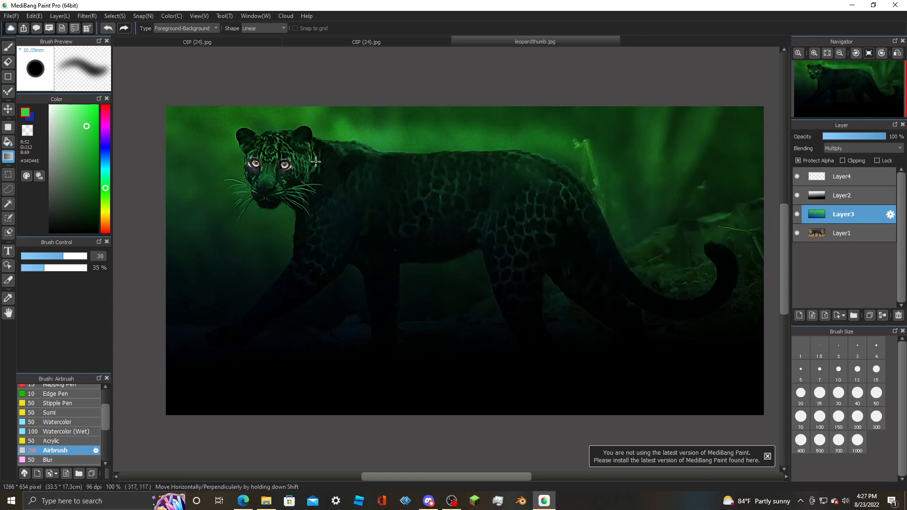
pyautogui.moveTo(202, 150); pyautogui.dragTo(623, 283)
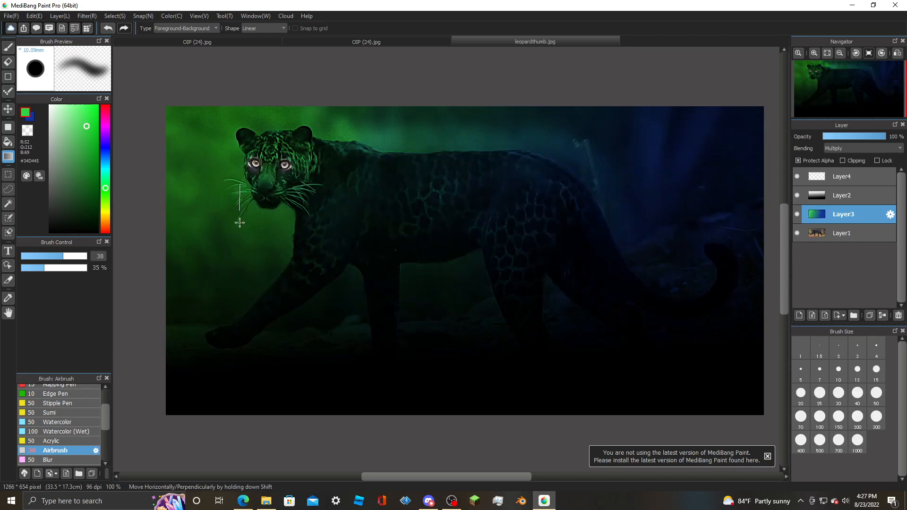
pyautogui.moveTo(238, 190); pyautogui.dragTo(324, 351)
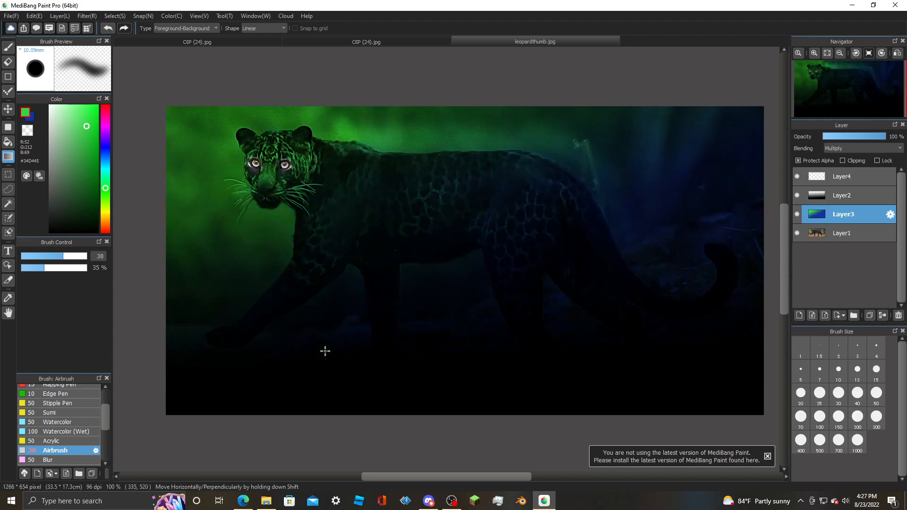
# - Set the foreground colour to light blue #348ED4 and fill Layer3 with a diagonal light-to-dark blue gradient from above the shoulders past the hind legs
pyautogui.click(105, 160)
pyautogui.moveTo(203, 130); pyautogui.dragTo(509, 325)
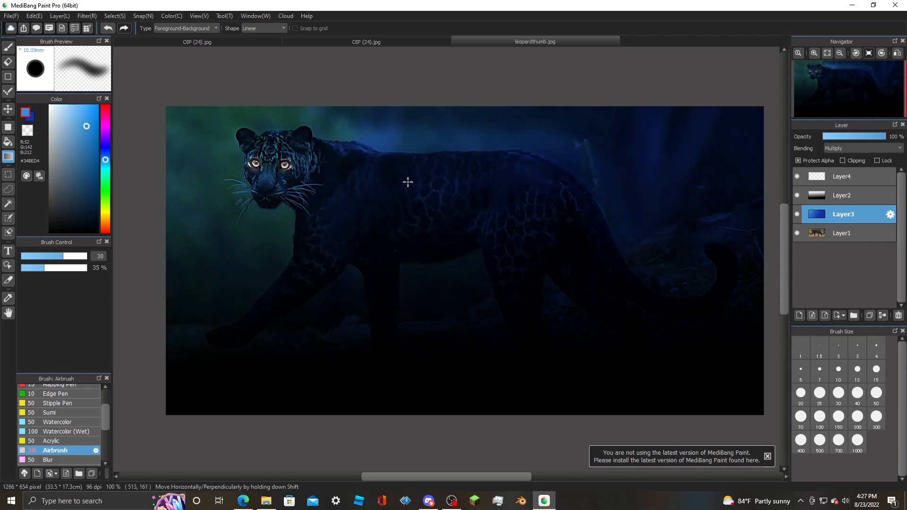
pyautogui.moveTo(254, 163); pyautogui.dragTo(606, 391)
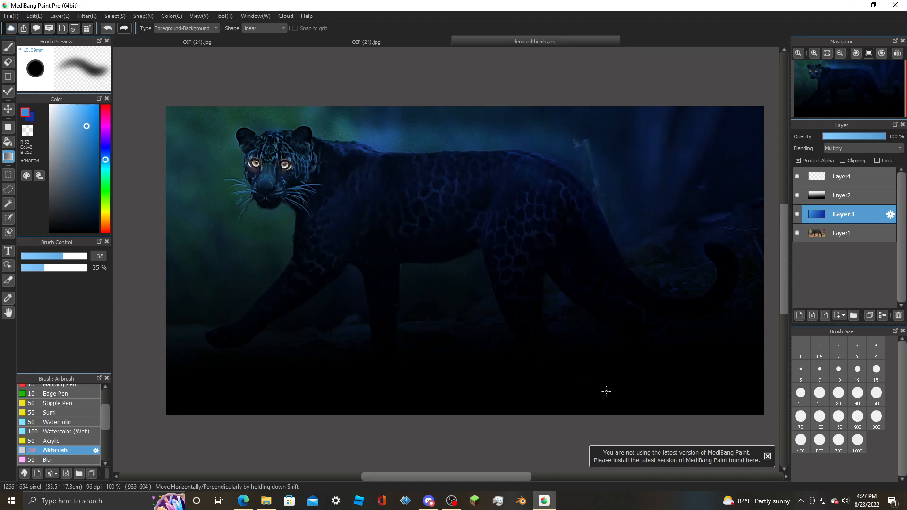
pyautogui.moveTo(384, 138); pyautogui.dragTo(683, 358)
pyautogui.moveTo(336, 112); pyautogui.dragTo(712, 394)
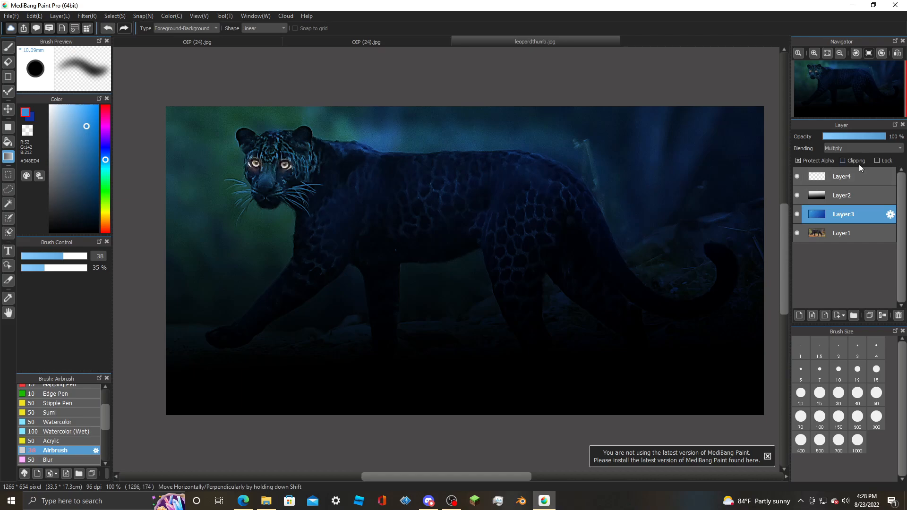
# - Select Layer4 and try airbrushing a yellow #D4AE34 highlight below the leopard's chin, and undo it
pyautogui.click(852, 176)
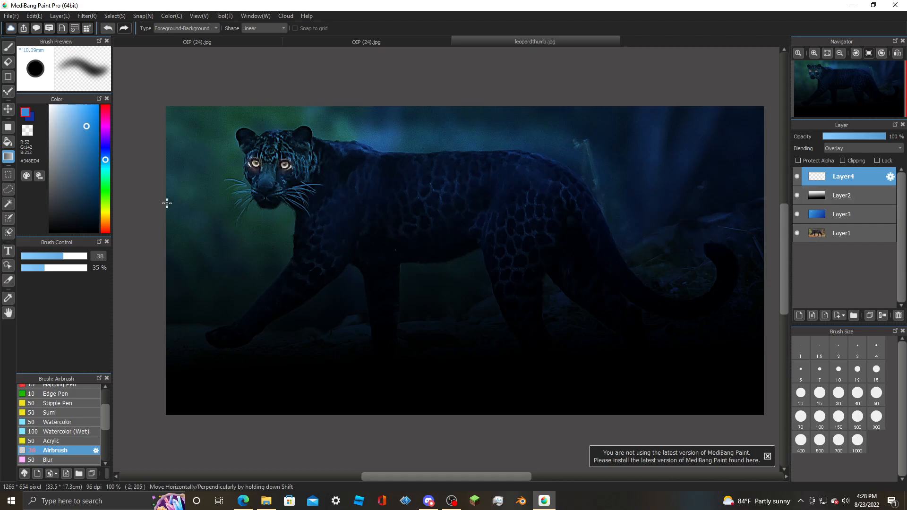
pyautogui.click(106, 217)
pyautogui.moveTo(106, 216); pyautogui.dragTo(105, 217)
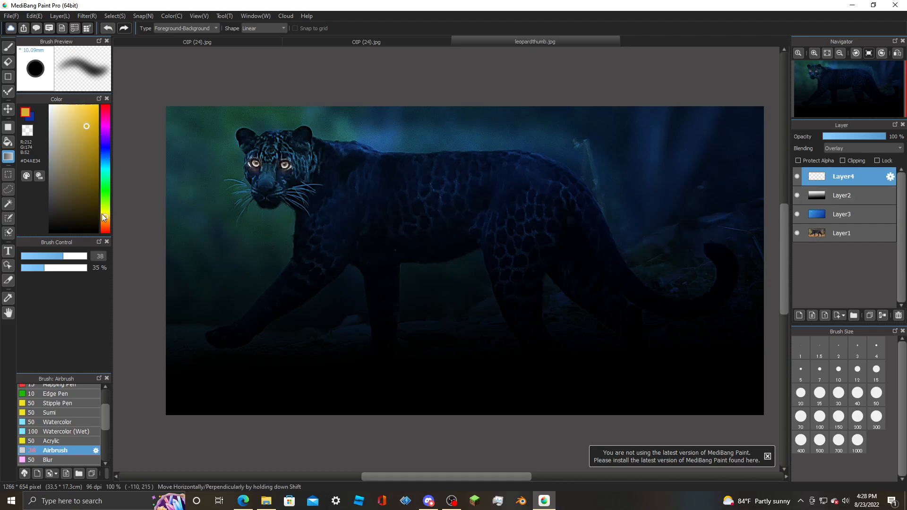
pyautogui.click(7, 48)
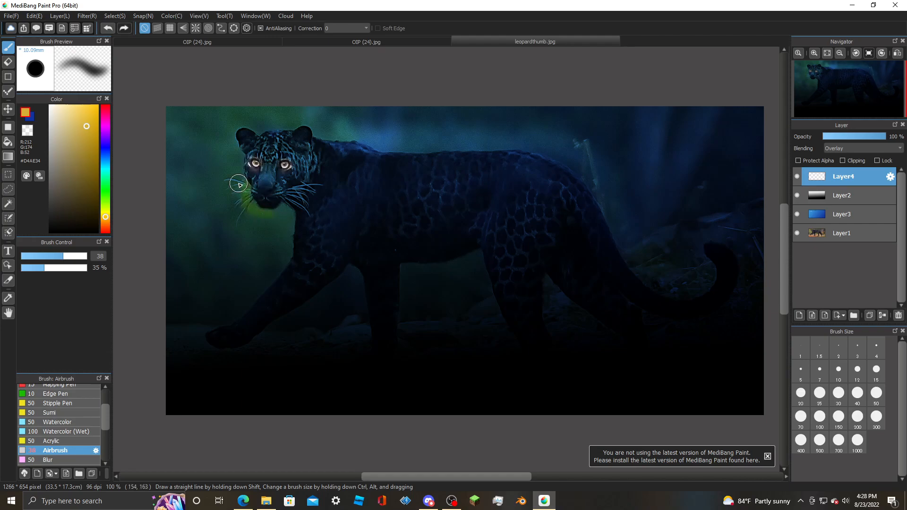
pyautogui.hotkey('ctrl', 'z')
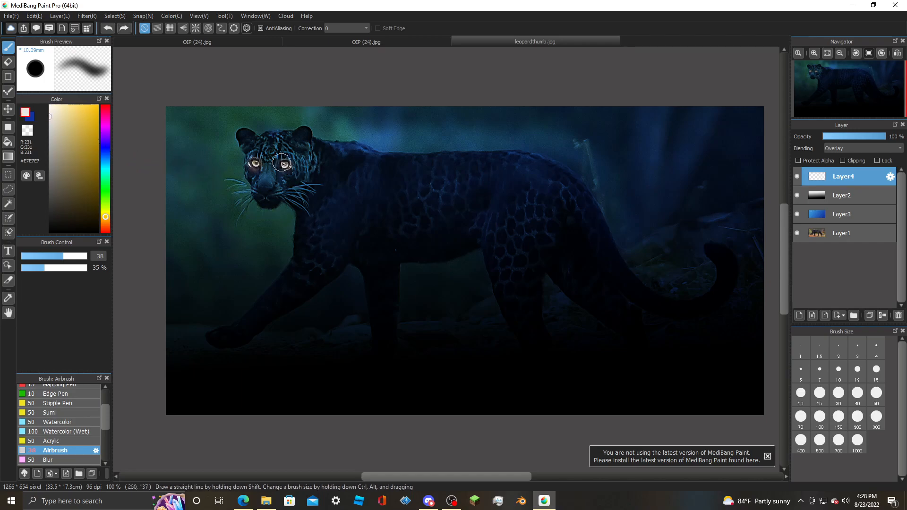
# - Airbrush near-white #E7E7E7 highlights around the leopard's head on Layer4, reducing the opacity to 19% and enlarging the brush to 84
pyautogui.moveTo(247, 160); pyautogui.dragTo(252, 182)
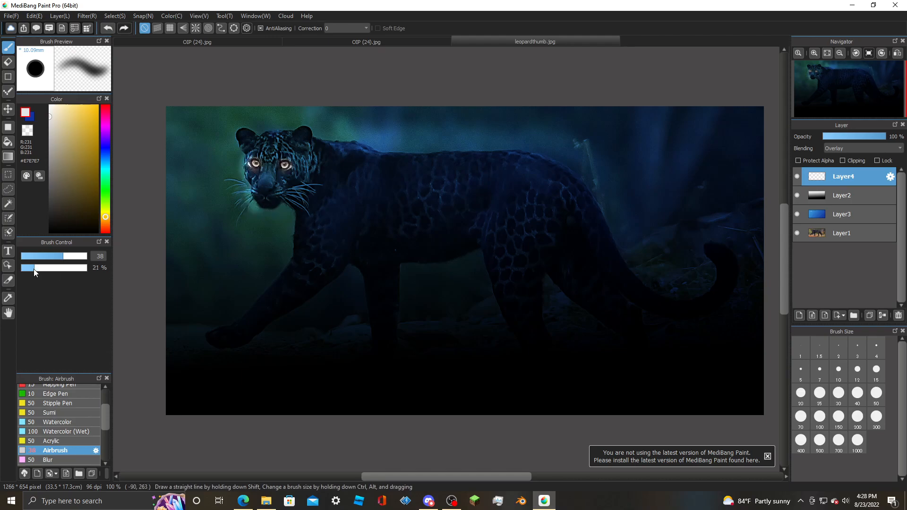
pyautogui.moveTo(34, 269); pyautogui.dragTo(33, 269)
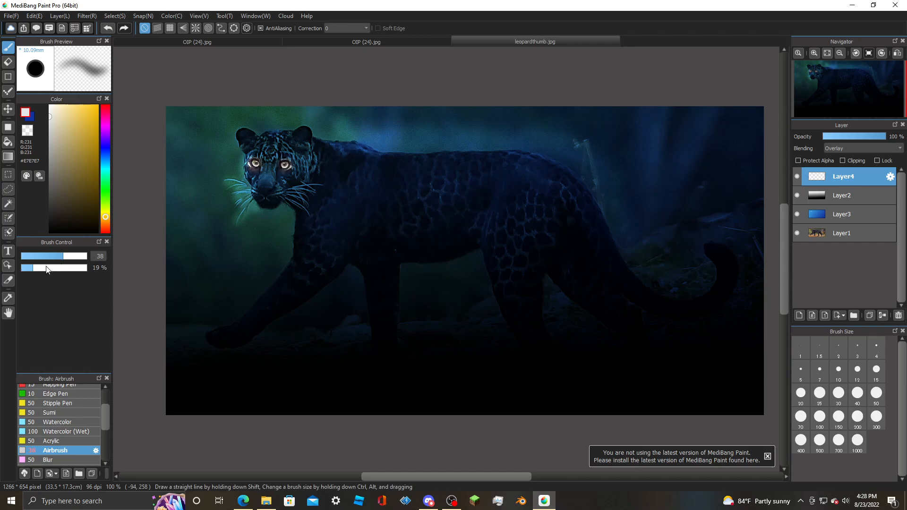
pyautogui.click(81, 256)
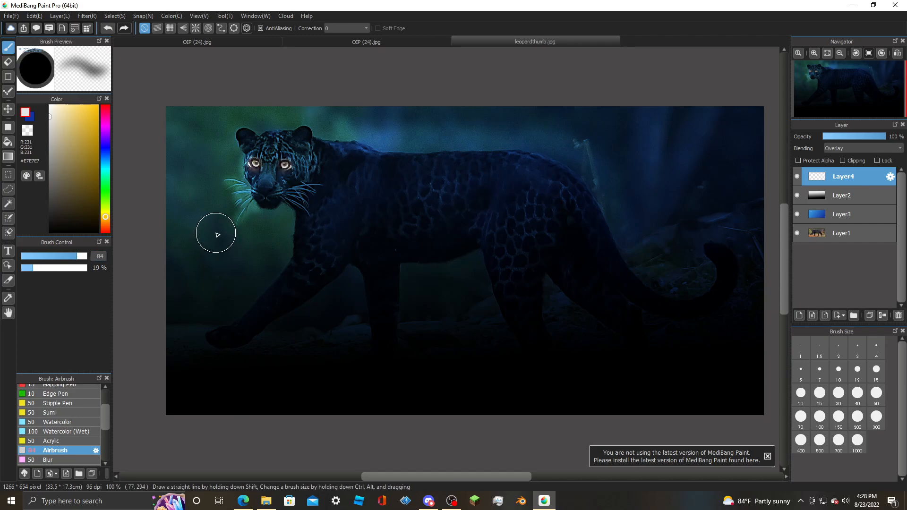
pyautogui.moveTo(235, 206)
pyautogui.mouseDown()
pyautogui.moveTo(223, 191)
pyautogui.moveTo(222, 176)
pyautogui.moveTo(242, 165)
pyautogui.moveTo(230, 157)
pyautogui.moveTo(233, 133)
pyautogui.moveTo(248, 123)
pyautogui.moveTo(318, 142)
pyautogui.moveTo(299, 135)
pyautogui.mouseUp()
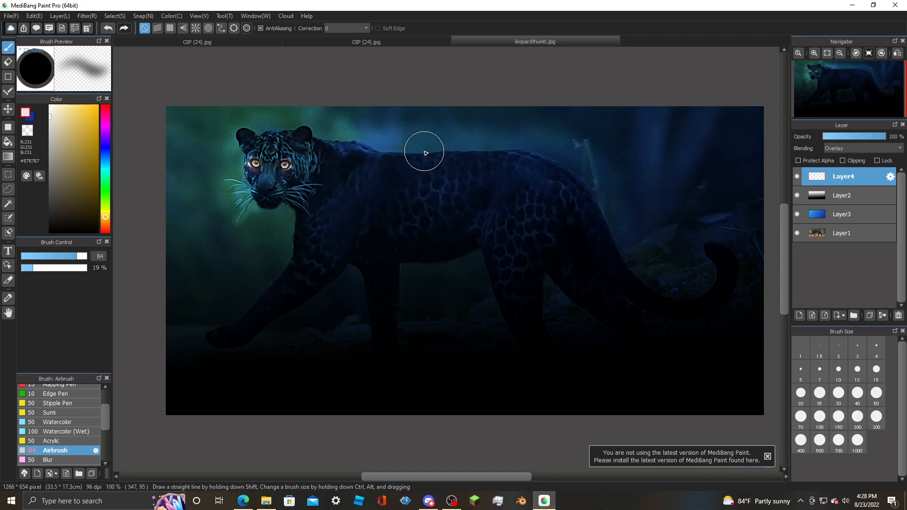
pyautogui.moveTo(229, 126); pyautogui.dragTo(282, 131)
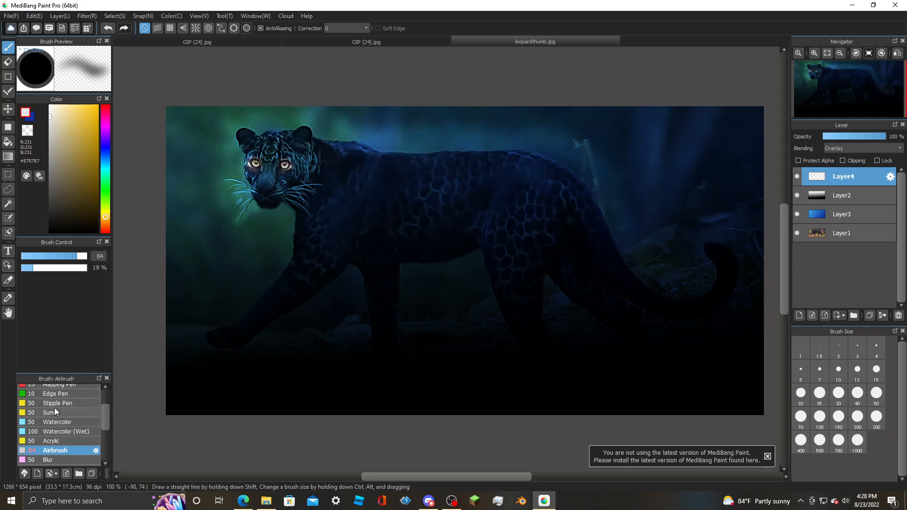
# - Soften the Layer4 highlights around the head with the Blur brush at size 90 and the Smudge brush at size 130
pyautogui.scroll(-1, 78, 429)
pyautogui.click(63, 455)
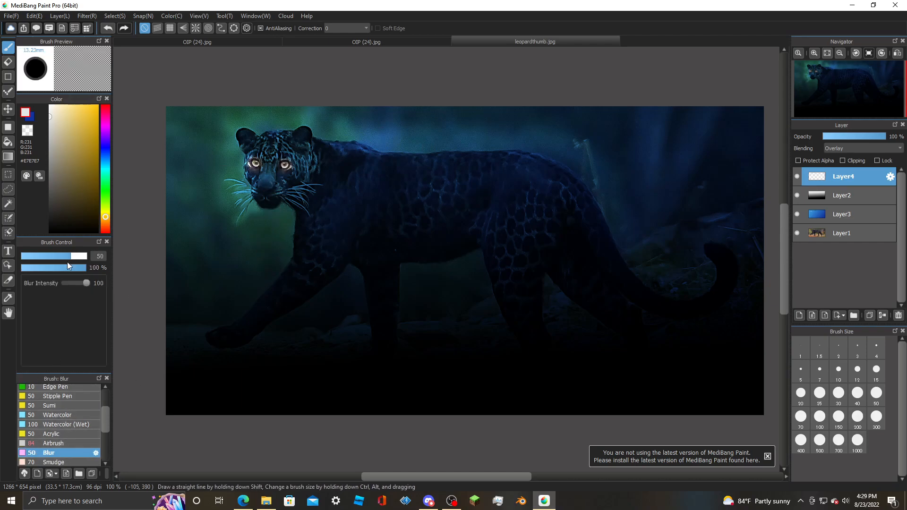
pyautogui.click(78, 256)
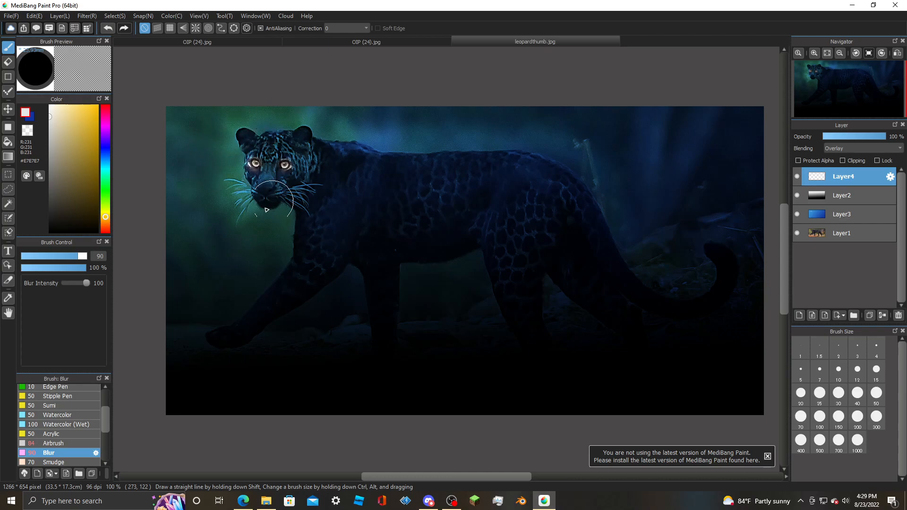
pyautogui.click(71, 462)
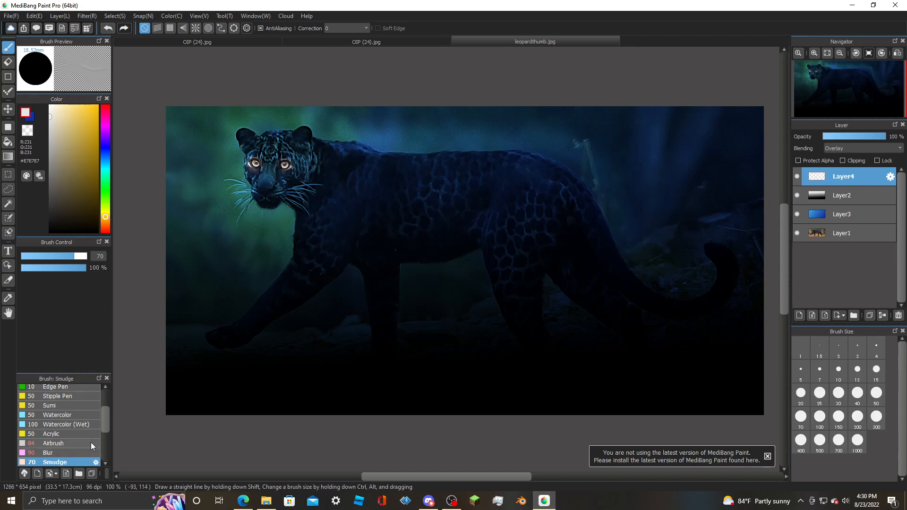
pyautogui.moveTo(85, 257); pyautogui.dragTo(447, 259)
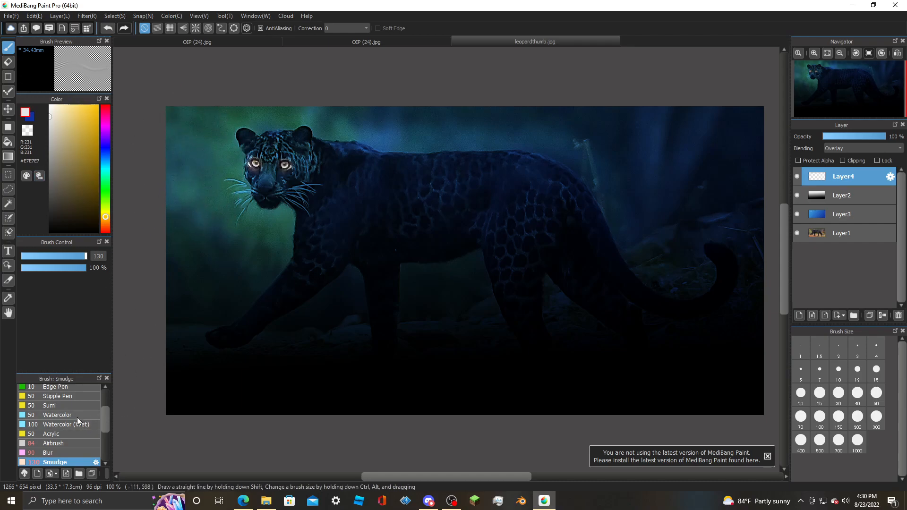
# - Return to the Airbrush at size 127 and paint #E7E7E7 highlights over the background above the leopard's back, undoing the unwanted stroke
pyautogui.scroll(3, 65, 417)
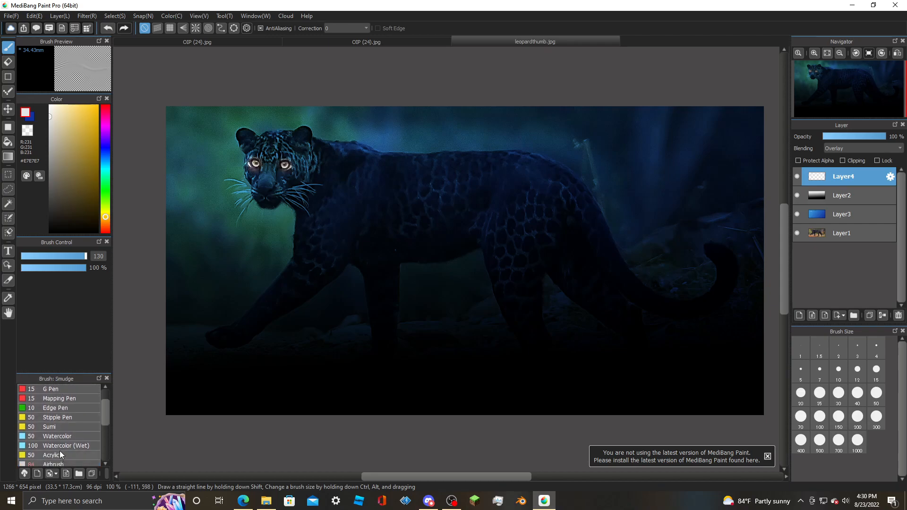
pyautogui.click(71, 463)
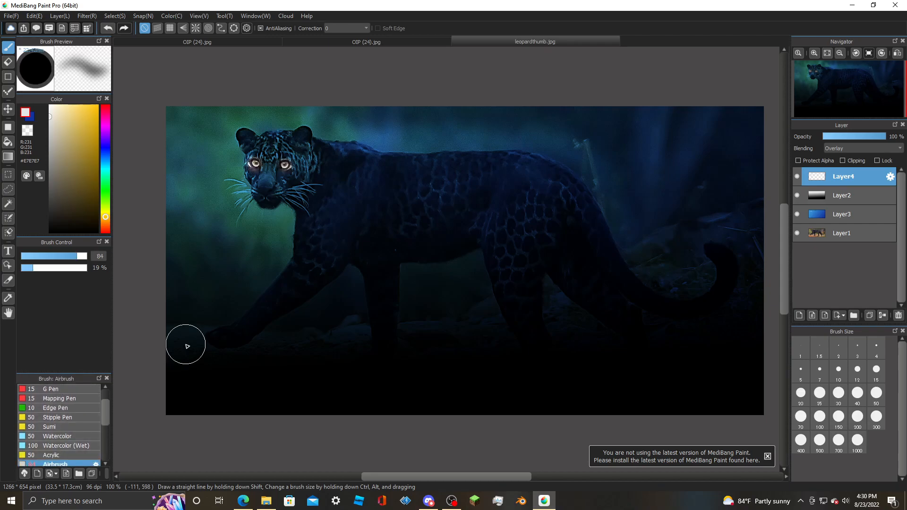
pyautogui.click(84, 258)
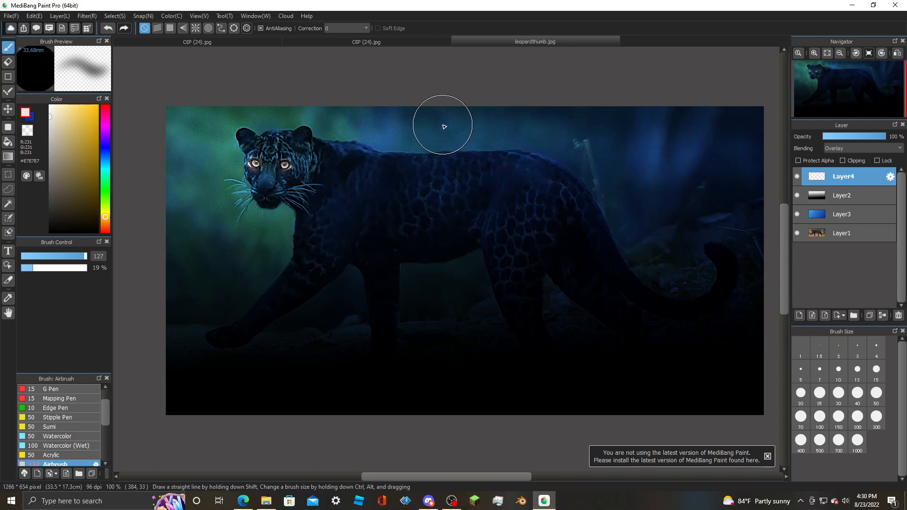
pyautogui.hotkey('ctrl', 'z')
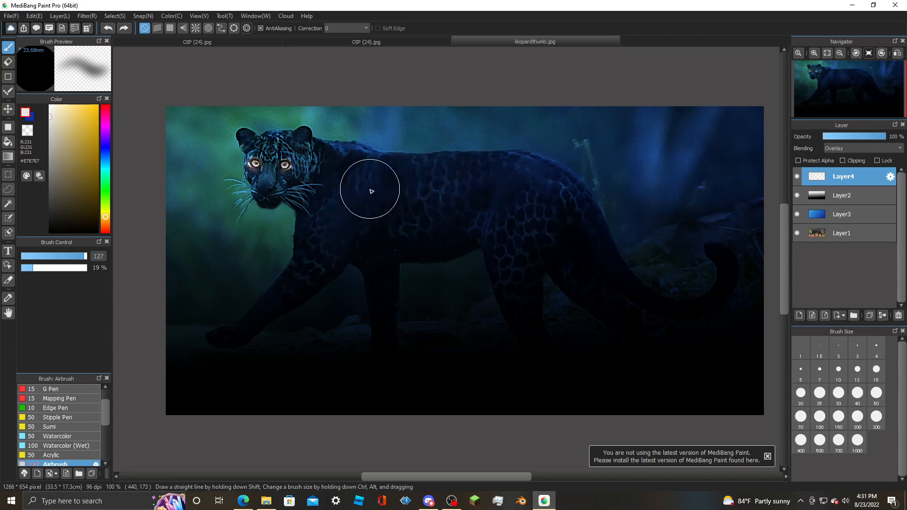
# - Undo the latest Layer4 highlight strokes, restore the background ones, and touch up the side of the leopard's head with the Airbrush
pyautogui.hotkey('ctrl', 'z')
pyautogui.hotkey('ctrl', 'z')
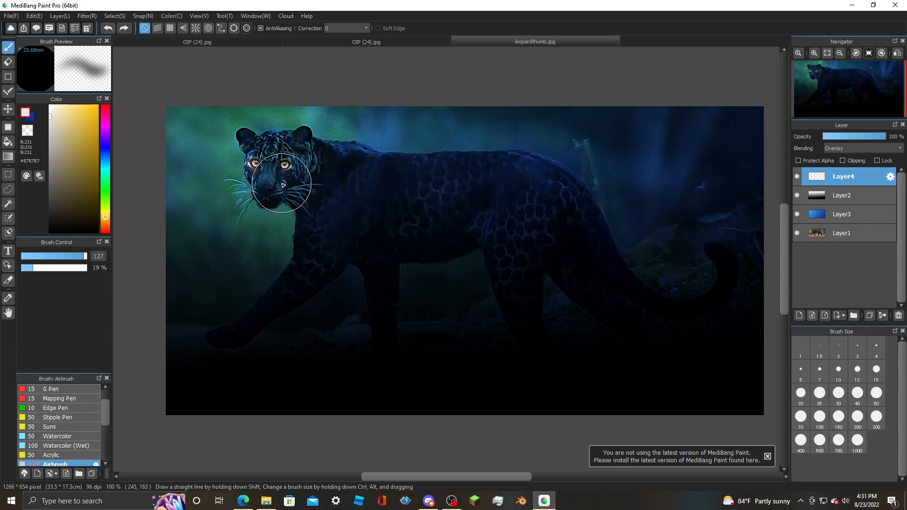
pyautogui.hotkey('ctrl', 'y')
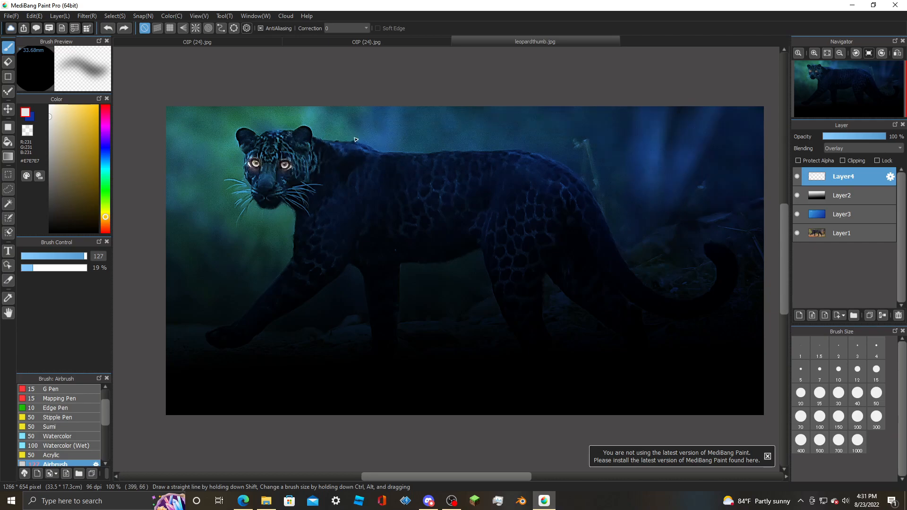
pyautogui.hotkey('ctrl', 'y')
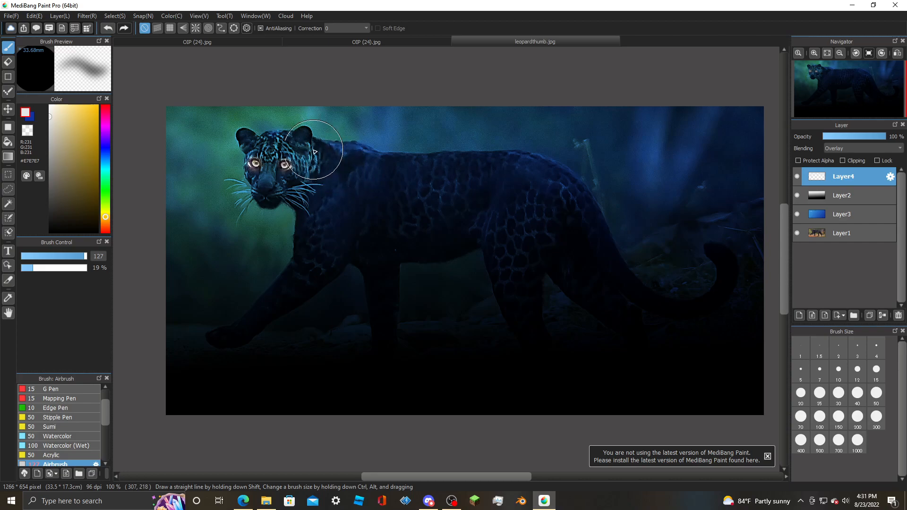
pyautogui.moveTo(308, 150); pyautogui.dragTo(299, 161)
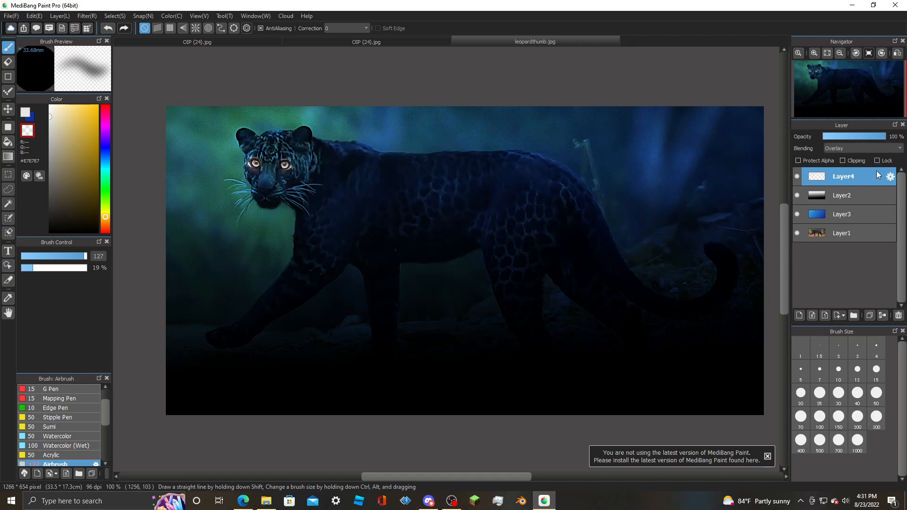
# - Set the foreground colour to black #000000 and fill Layer2 with a diagonal gradient from black near the lower legs to light at the head
pyautogui.click(846, 197)
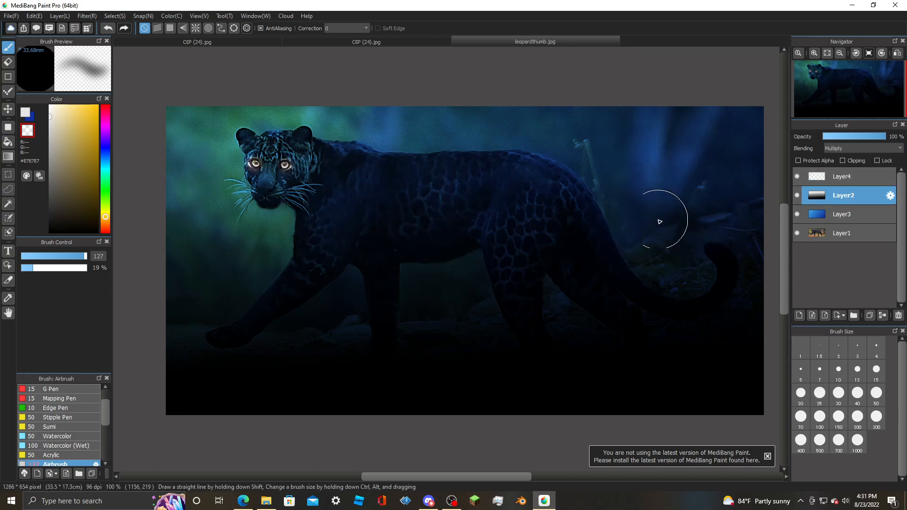
pyautogui.moveTo(107, 197); pyautogui.dragTo(105, 232)
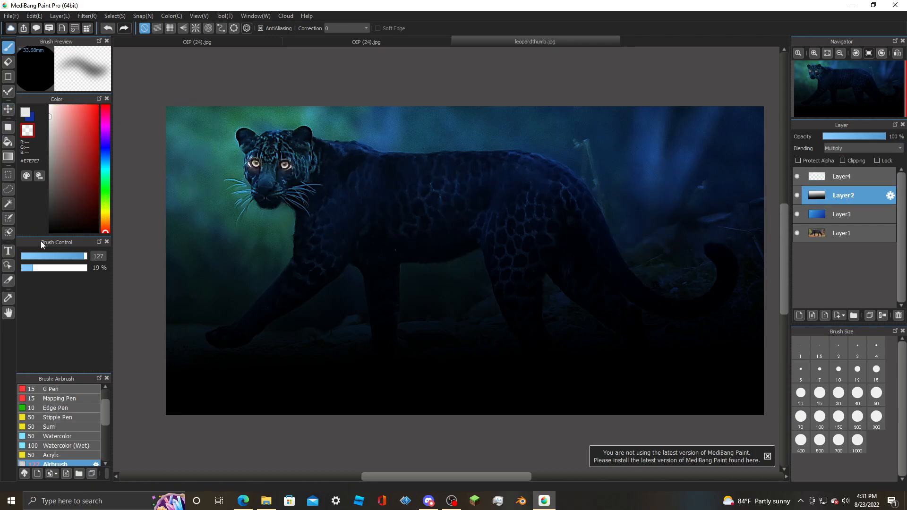
pyautogui.click(30, 118)
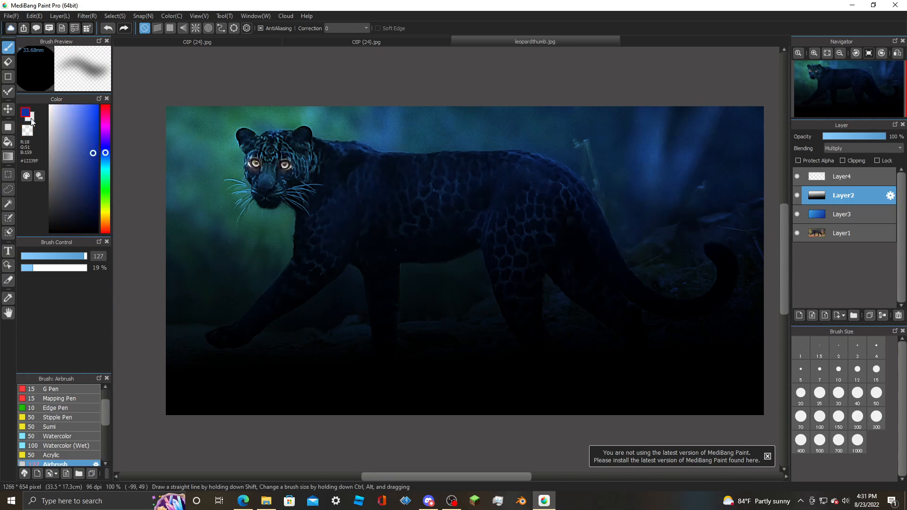
pyautogui.click(8, 157)
pyautogui.moveTo(568, 264); pyautogui.dragTo(271, 186)
pyautogui.moveTo(250, 134); pyautogui.dragTo(324, 380)
pyautogui.moveTo(384, 380); pyautogui.dragTo(261, 102)
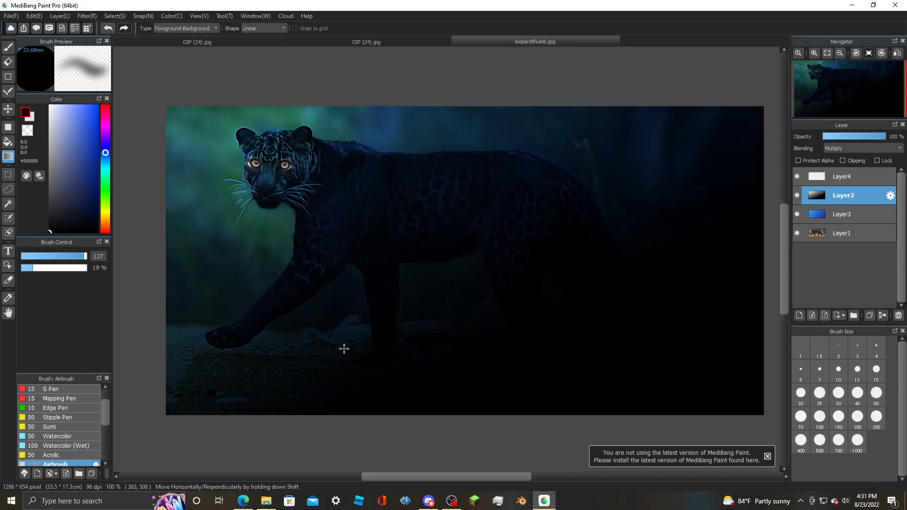
# - Try longer and steeper black-to-light gradients on Layer2, starting around the front legs and ending above the image
pyautogui.moveTo(326, 366); pyautogui.dragTo(217, 45)
pyautogui.moveTo(390, 353); pyautogui.dragTo(306, 62)
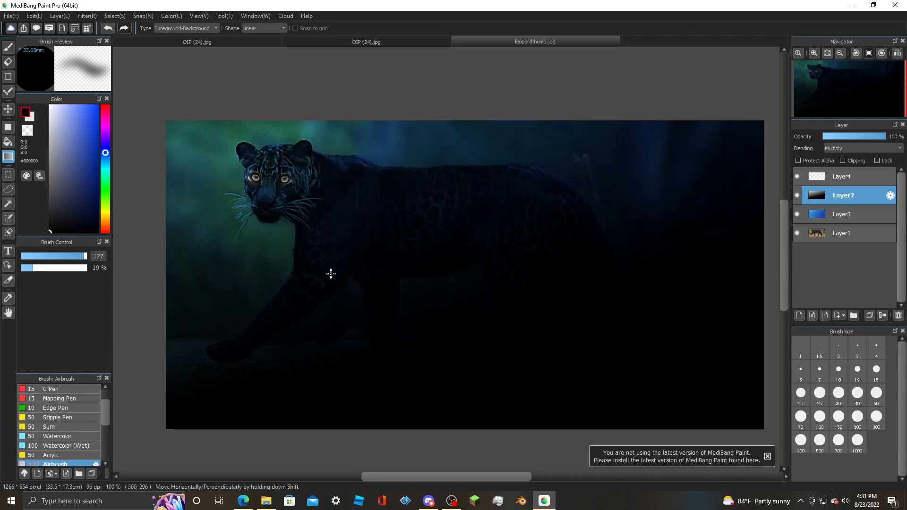
pyautogui.moveTo(356, 314); pyautogui.dragTo(334, 95)
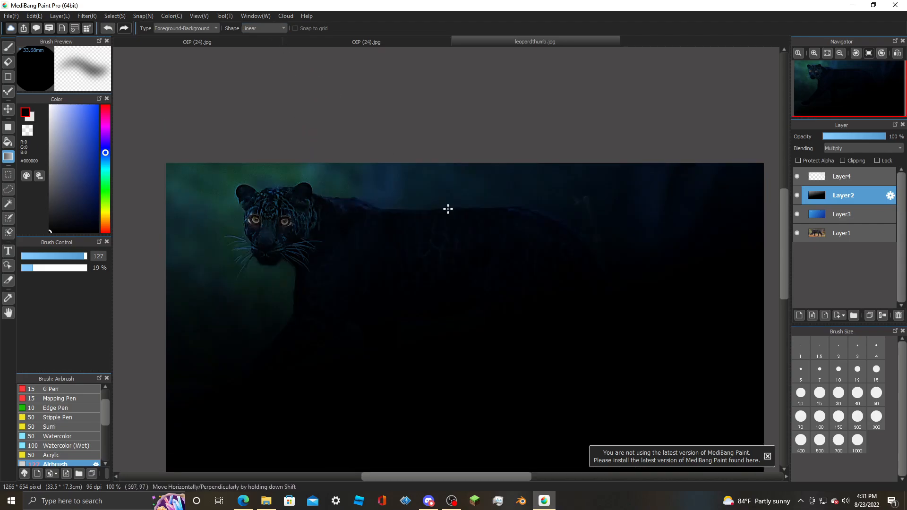
pyautogui.scroll(-1, 447, 208)
pyautogui.scroll(1, 432, 210)
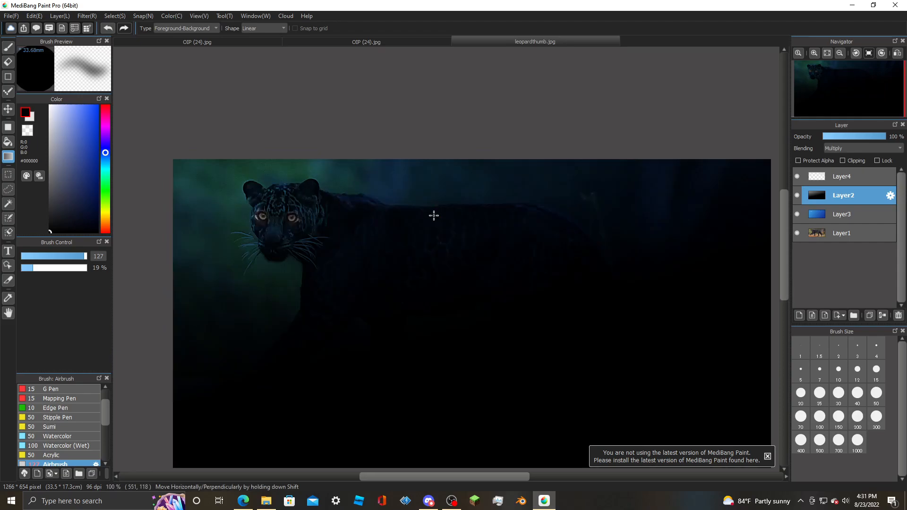
pyautogui.scroll(-1, 436, 218)
# - Fill Layer2 with a diagonal gradient from black below the belly to light above the leopard's shoulders
pyautogui.moveTo(455, 353); pyautogui.dragTo(334, 126)
pyautogui.scroll(-1, 446, 215)
pyautogui.scroll(2, 446, 216)
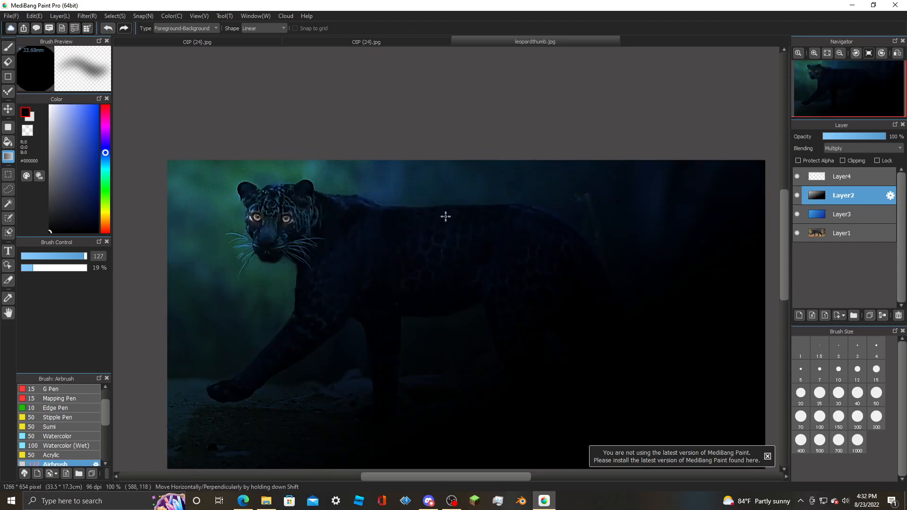
# - Refill Layer2 with a near-vertical gradient from black below the leopard's front legs to light at the image's upper edge
pyautogui.moveTo(328, 431); pyautogui.dragTo(301, 158)
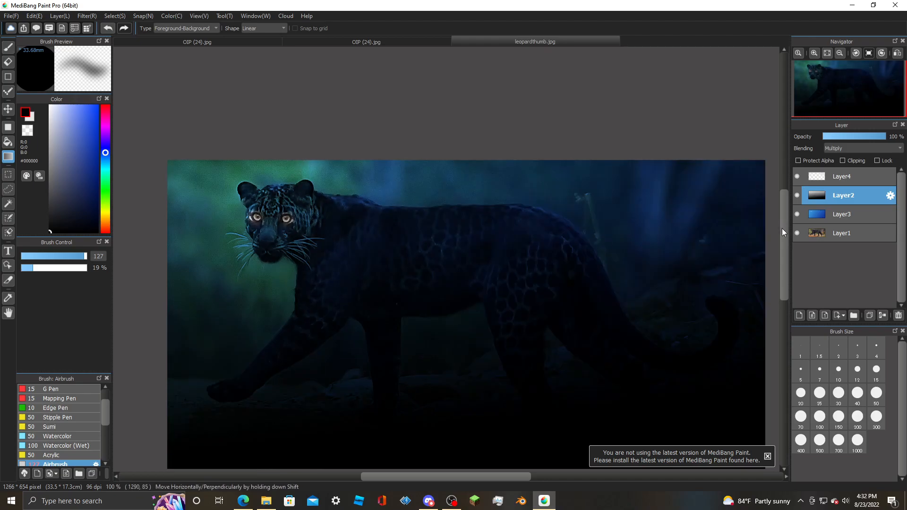
pyautogui.moveTo(782, 229); pyautogui.dragTo(785, 242)
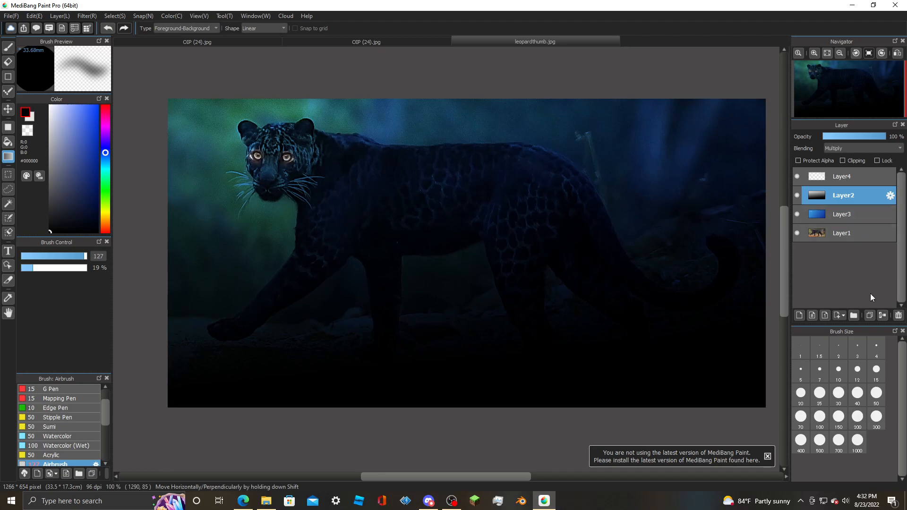
# - Add a new layer above Layer2, set its blending to Multiply, and fill it with a diagonal gradient from black near the front paw to light at the head
pyautogui.click(798, 316)
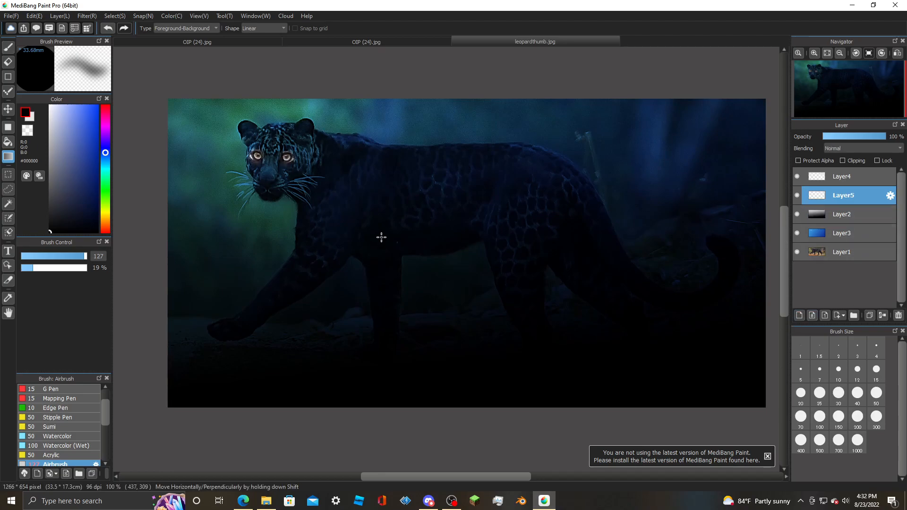
pyautogui.moveTo(365, 315); pyautogui.dragTo(325, 39)
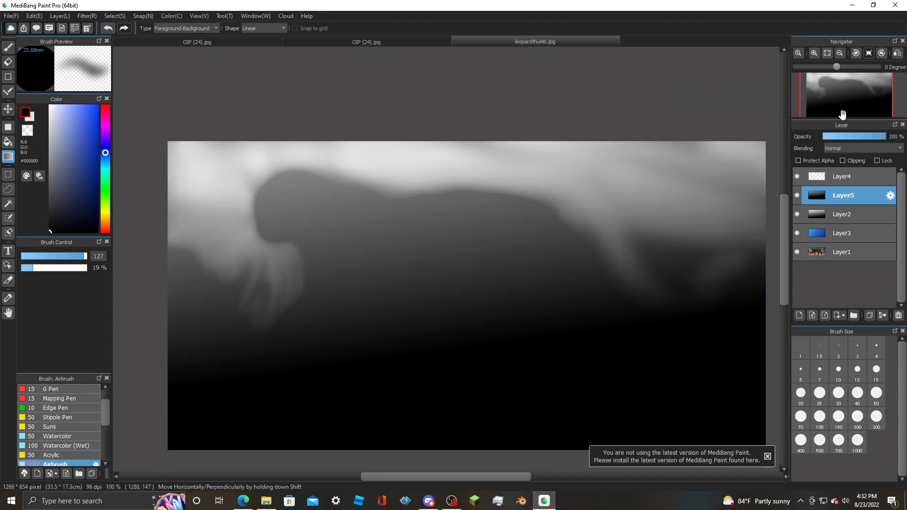
pyautogui.click(849, 147)
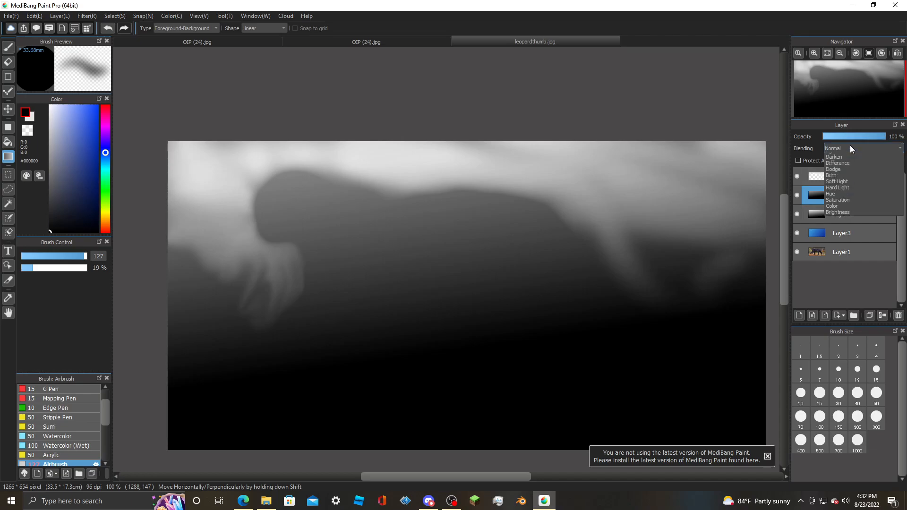
pyautogui.click(850, 163)
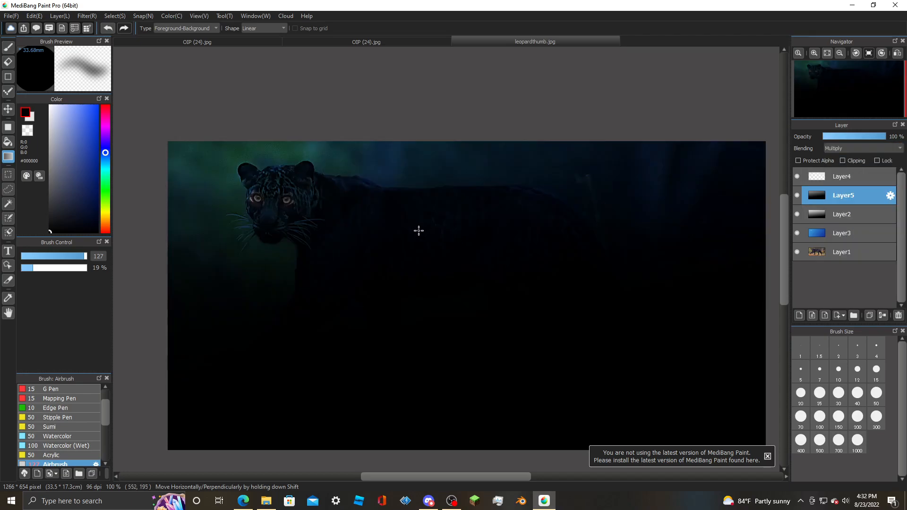
pyautogui.moveTo(187, 348); pyautogui.dragTo(303, 182)
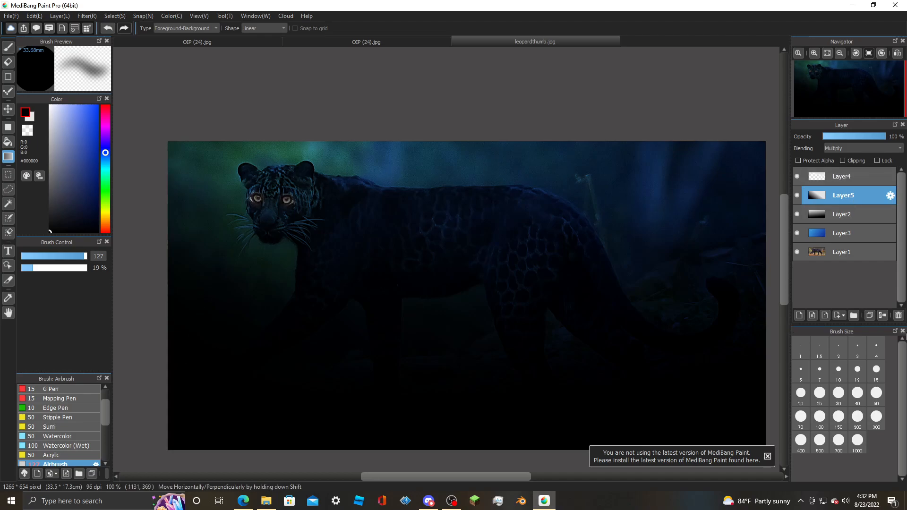
# - Add another layer above Layer5, fill it with a gradient from black at the tail to light above the rump, and set its blending to Multiply
pyautogui.click(798, 315)
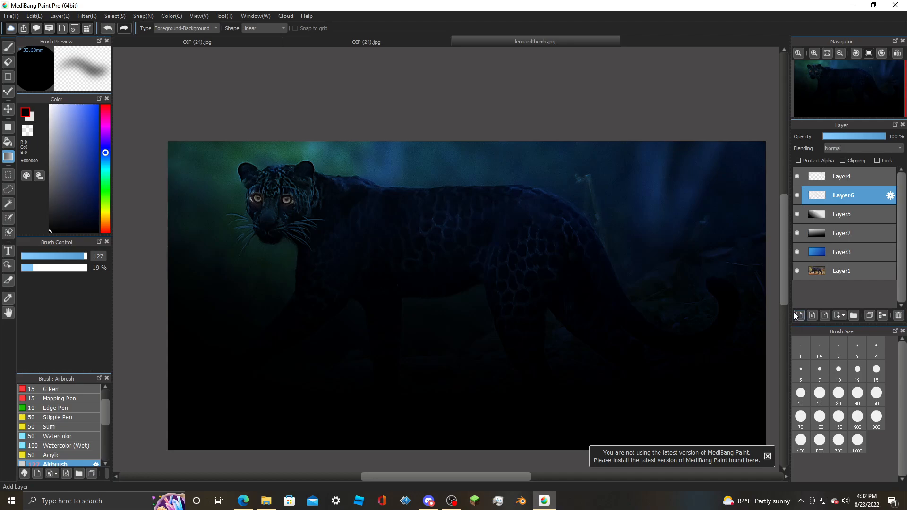
pyautogui.moveTo(695, 298); pyautogui.dragTo(555, 184)
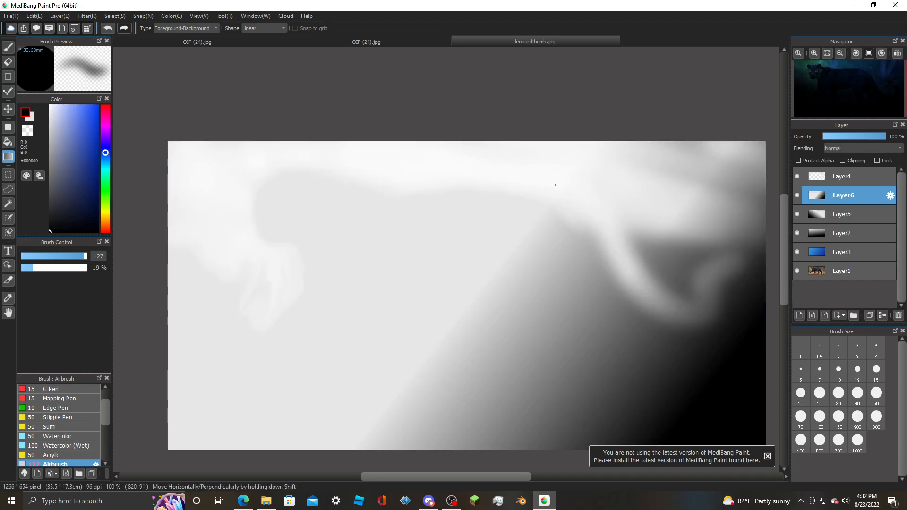
pyautogui.click(848, 149)
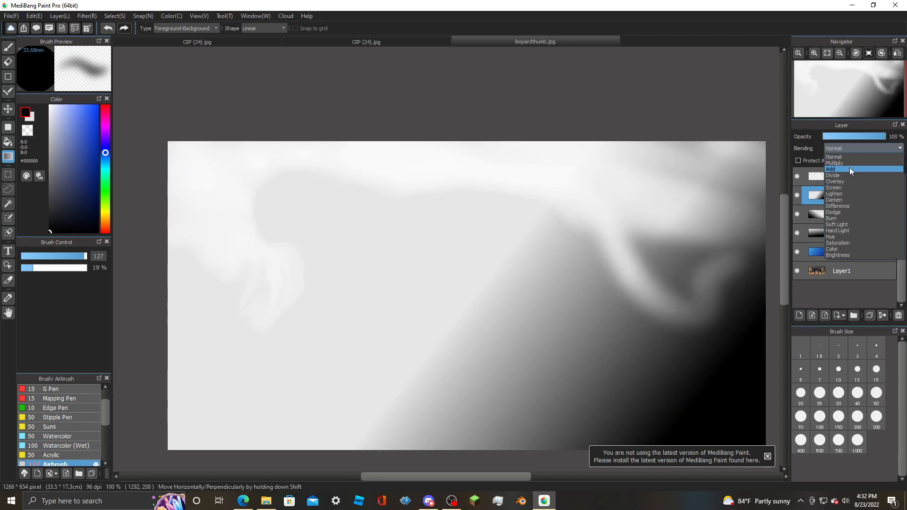
pyautogui.click(850, 163)
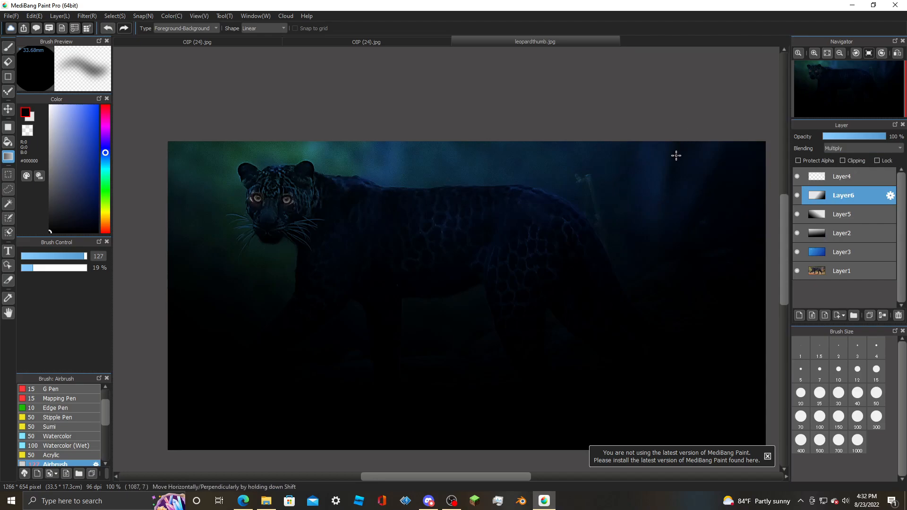
# - Try steeper and longer black-to-light gradients on Layer6, running from the hind legs and tail up past the leopard's back
pyautogui.moveTo(599, 346); pyautogui.dragTo(527, 107)
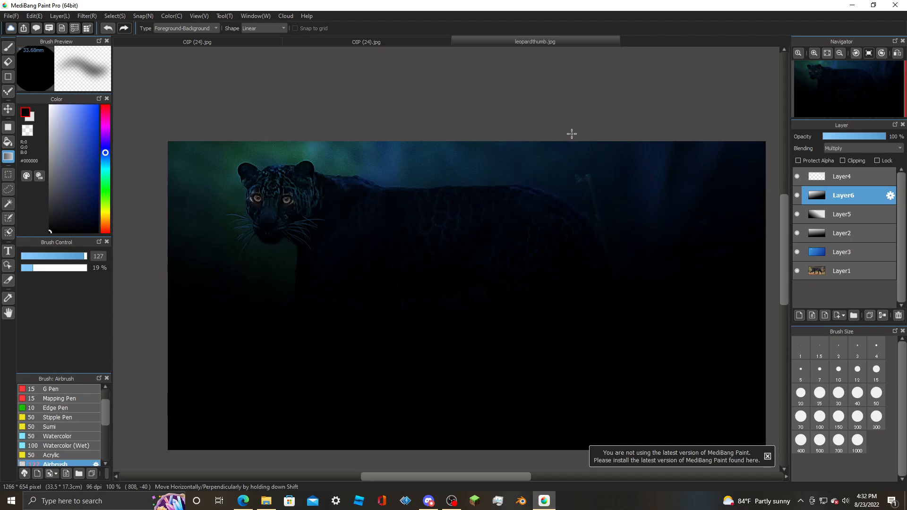
pyautogui.moveTo(686, 370); pyautogui.dragTo(562, 188)
pyautogui.moveTo(692, 320); pyautogui.dragTo(514, 145)
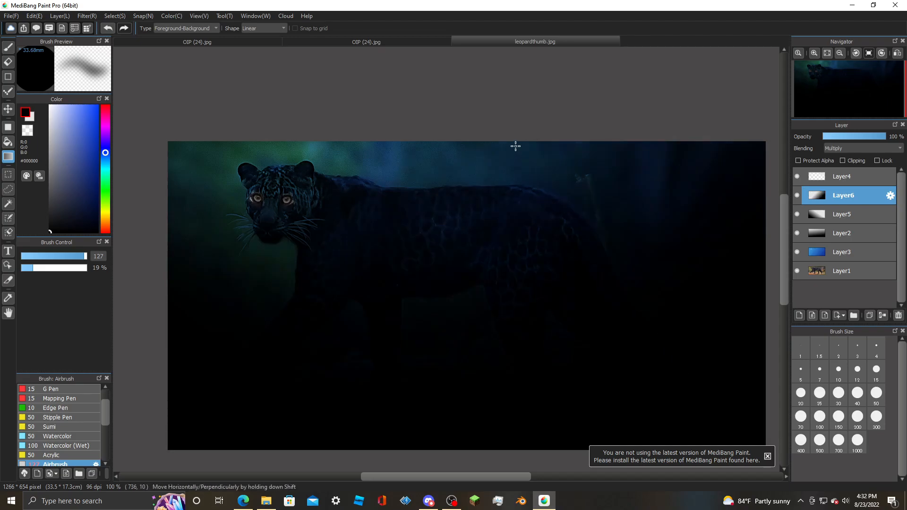
# - Try a steeper gradient on Layer5 from black below the front paw to light near the face, and delete Layer5
pyautogui.click(850, 216)
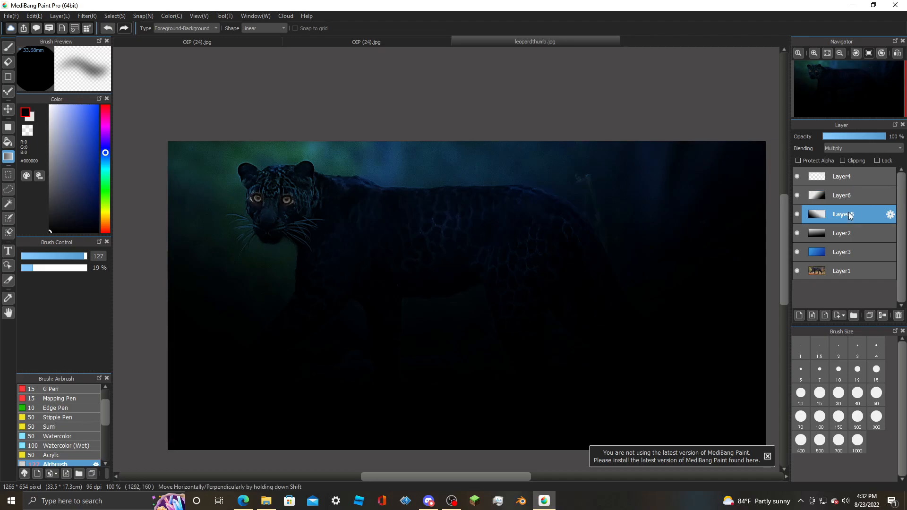
pyautogui.moveTo(203, 375); pyautogui.dragTo(250, 263)
pyautogui.moveTo(267, 209); pyautogui.dragTo(267, 209)
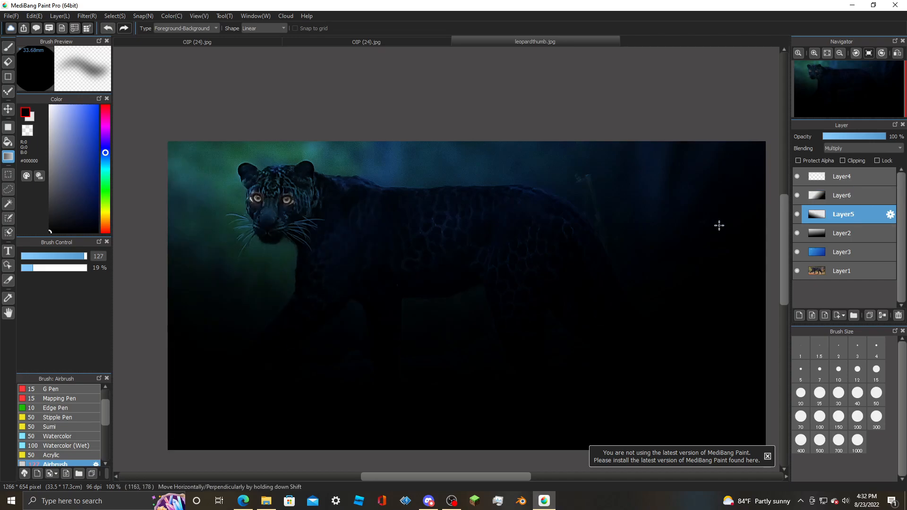
pyautogui.click(898, 315)
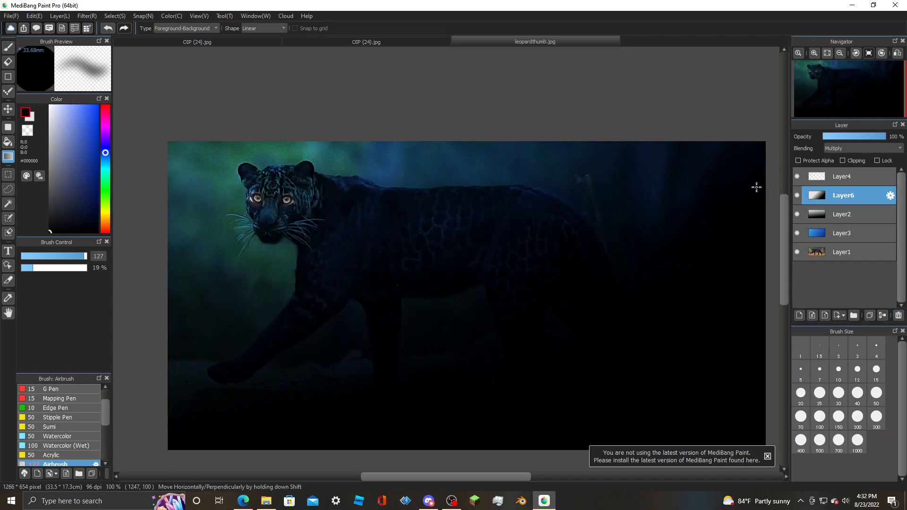
# - Try longer diagonal black-to-light gradients on Layer6 from the lower hind area toward the shoulders and head, and undo the last one
pyautogui.moveTo(577, 367); pyautogui.dragTo(375, 168)
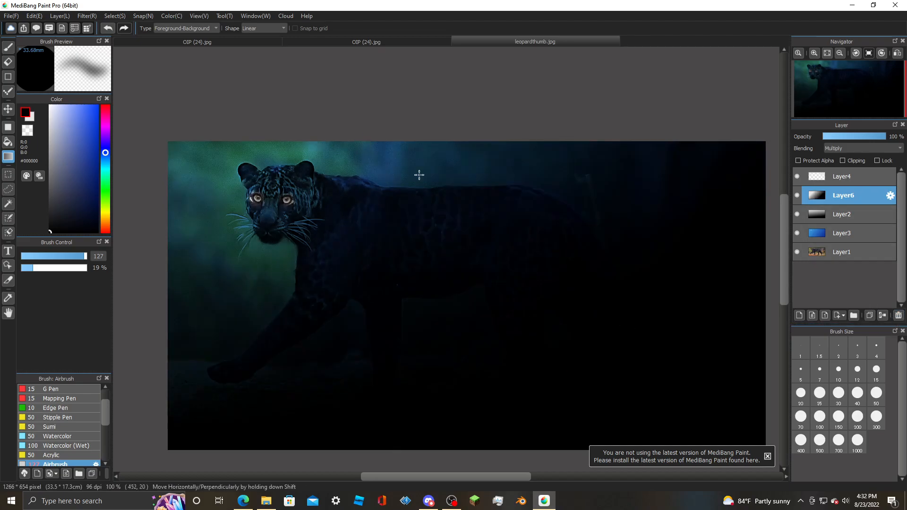
pyautogui.moveTo(483, 375); pyautogui.dragTo(418, 144)
pyautogui.moveTo(682, 406); pyautogui.dragTo(364, 119)
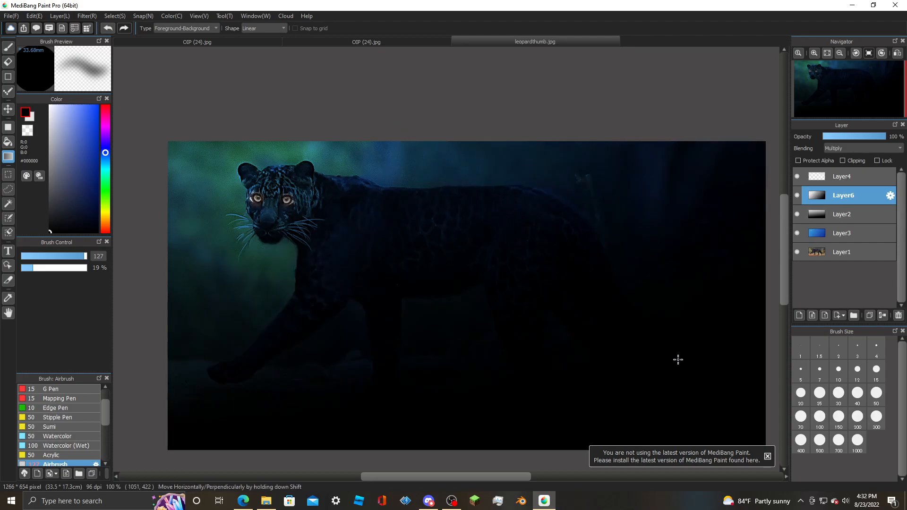
pyautogui.moveTo(590, 413); pyautogui.dragTo(363, 158)
pyautogui.moveTo(483, 362); pyautogui.dragTo(268, 155)
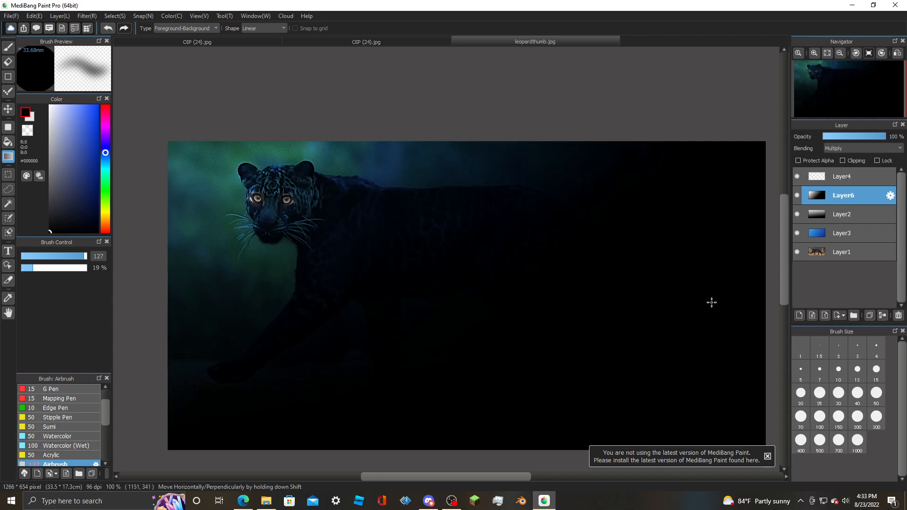
pyautogui.hotkey('ctrl', 'z')
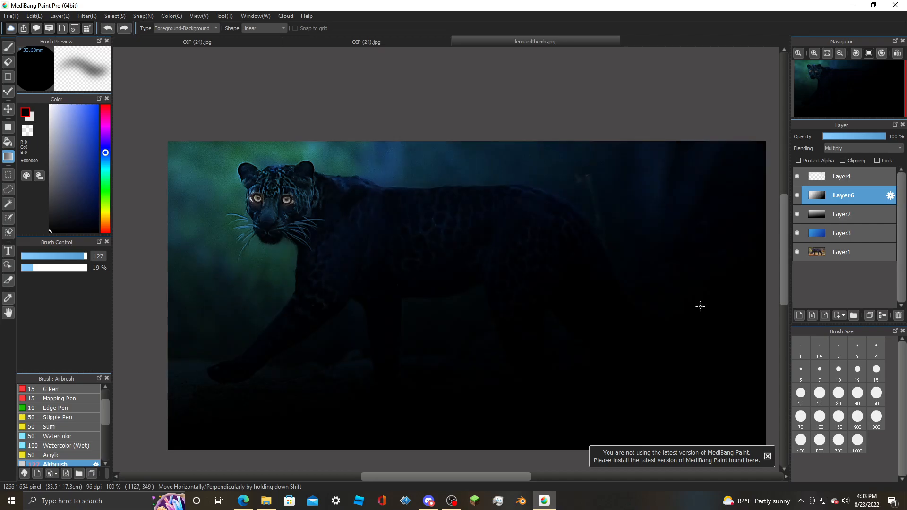
# - Lower Layer6's opacity to 20% and refill it with a diagonal gradient from black at the hind legs to light above the shoulders
pyautogui.click(863, 136)
pyautogui.moveTo(849, 134); pyautogui.dragTo(835, 135)
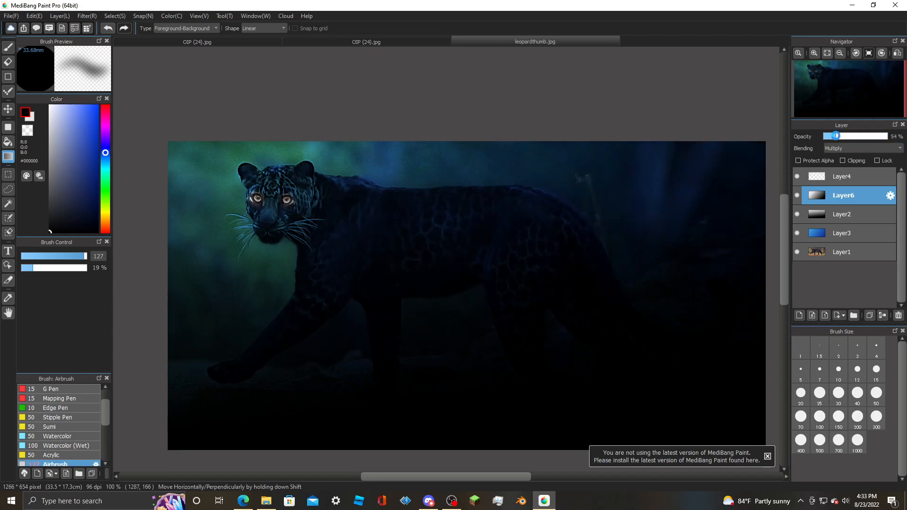
pyautogui.moveTo(641, 371); pyautogui.dragTo(515, 245)
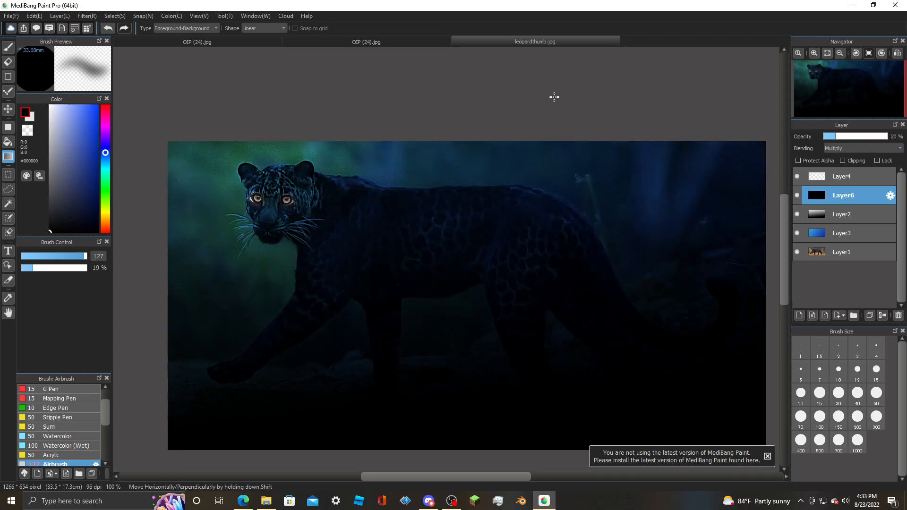
pyautogui.moveTo(643, 331); pyautogui.dragTo(380, 99)
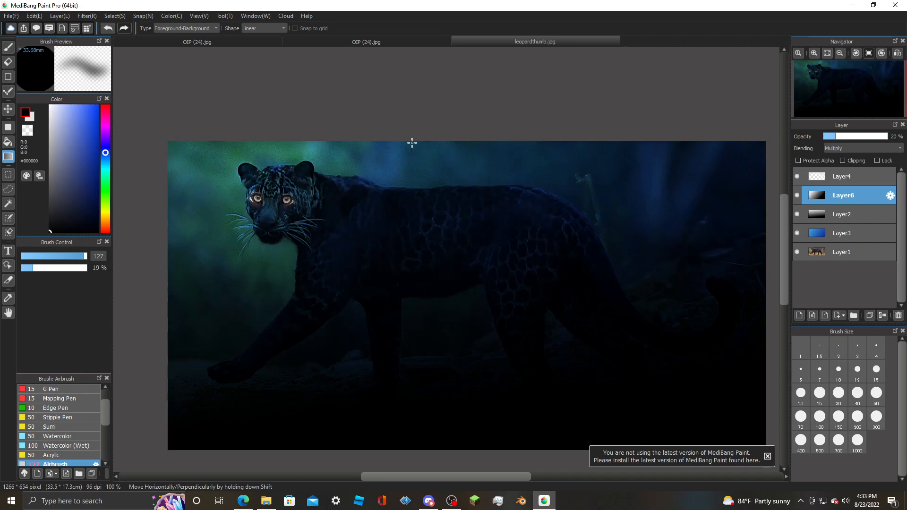
pyautogui.moveTo(589, 319); pyautogui.dragTo(361, 147)
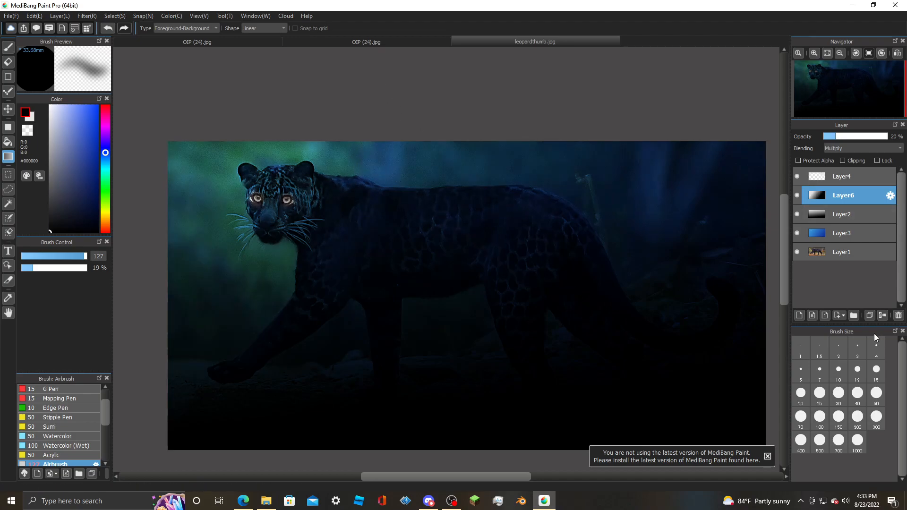
# - Add a new Multiply layer above Layer6 and fill it with a diagonal gradient from black beyond the front paw to light at the face
pyautogui.click(799, 315)
pyautogui.click(859, 148)
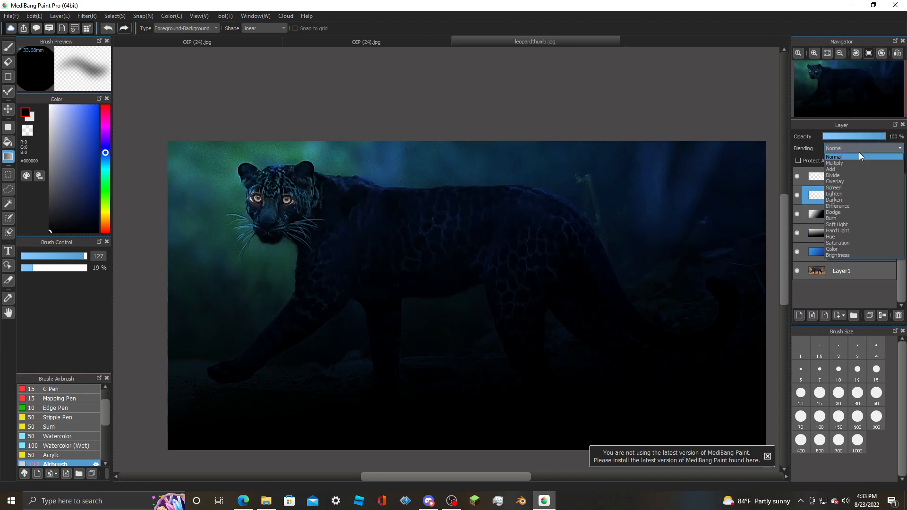
pyautogui.click(858, 171)
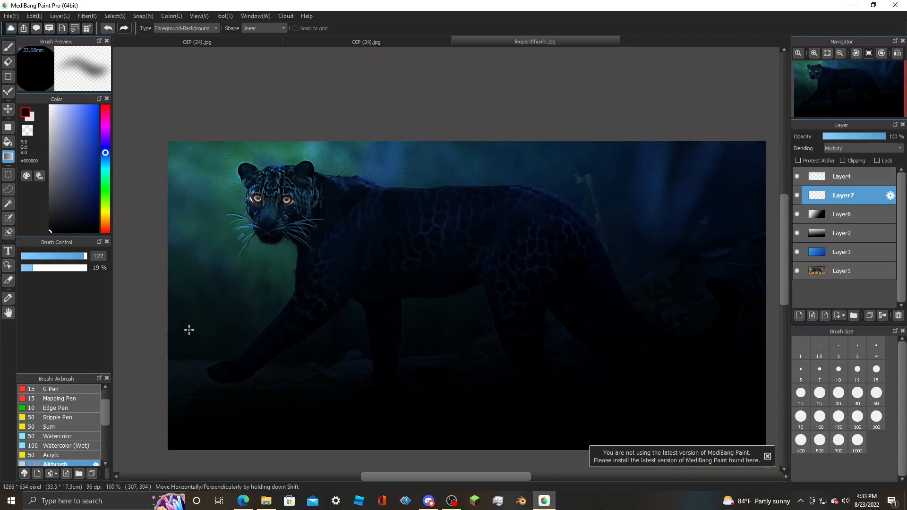
pyautogui.moveTo(144, 376); pyautogui.dragTo(293, 209)
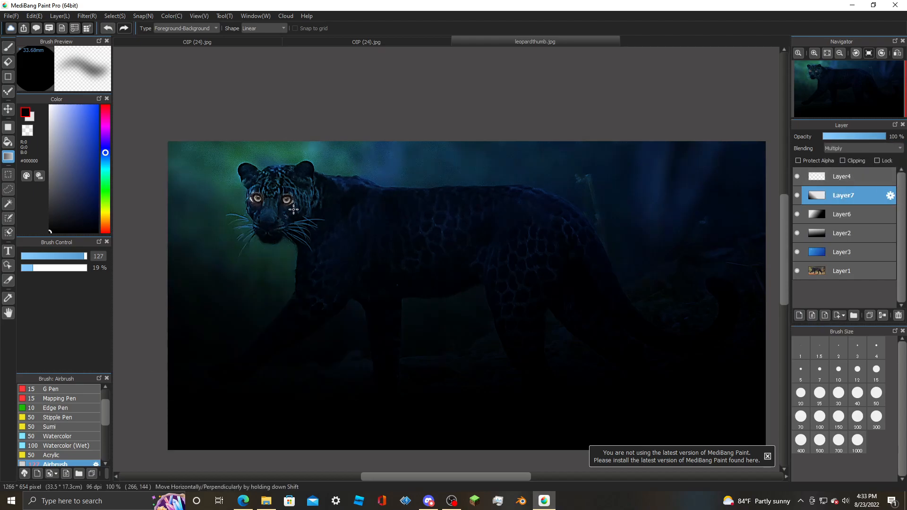
# - Try a vertical gradient and a longer diagonal one up to the shoulders on Layer7, and undo the last fill
pyautogui.moveTo(367, 334); pyautogui.dragTo(370, 148)
pyautogui.moveTo(228, 344)
pyautogui.mouseDown()
pyautogui.moveTo(365, 206)
pyautogui.moveTo(359, 173)
pyautogui.mouseUp()
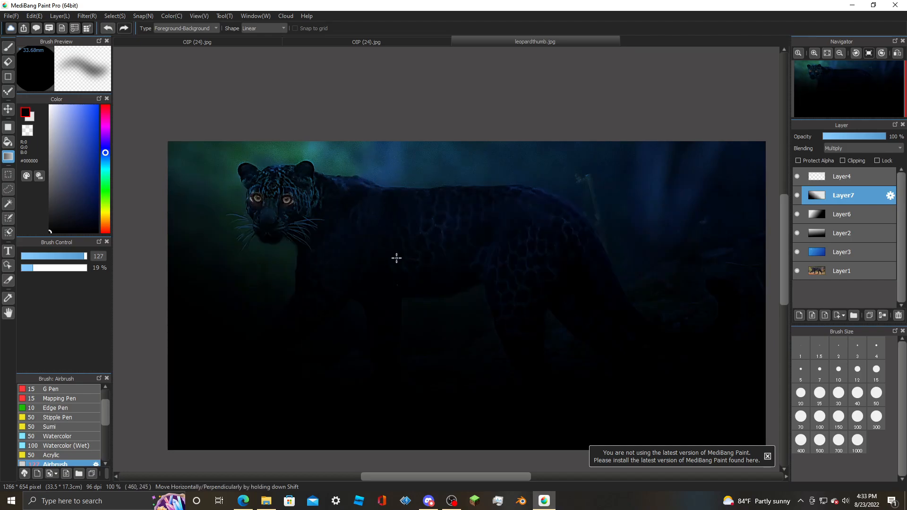
pyautogui.hotkey('ctrl', 'z')
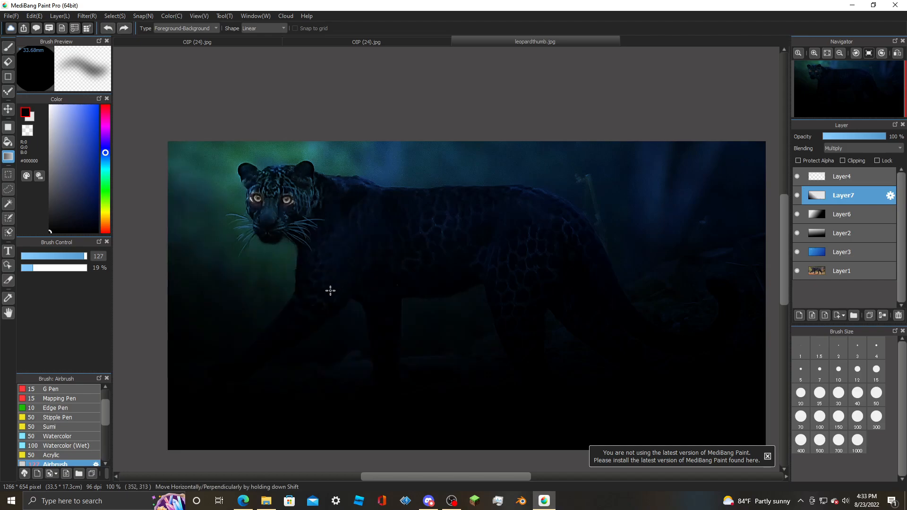
# - Try shorter, longer and near-vertical black-to-light gradients on Layer7 from around the front paw and belly, and undo the last fill
pyautogui.moveTo(194, 351)
pyautogui.mouseDown()
pyautogui.moveTo(361, 217)
pyautogui.moveTo(275, 270)
pyautogui.moveTo(257, 267)
pyautogui.mouseUp()
pyautogui.moveTo(229, 386)
pyautogui.mouseDown()
pyautogui.moveTo(303, 274)
pyautogui.moveTo(375, 213)
pyautogui.mouseUp()
pyautogui.moveTo(234, 404)
pyautogui.mouseDown()
pyautogui.moveTo(265, 168)
pyautogui.moveTo(253, 230)
pyautogui.mouseUp()
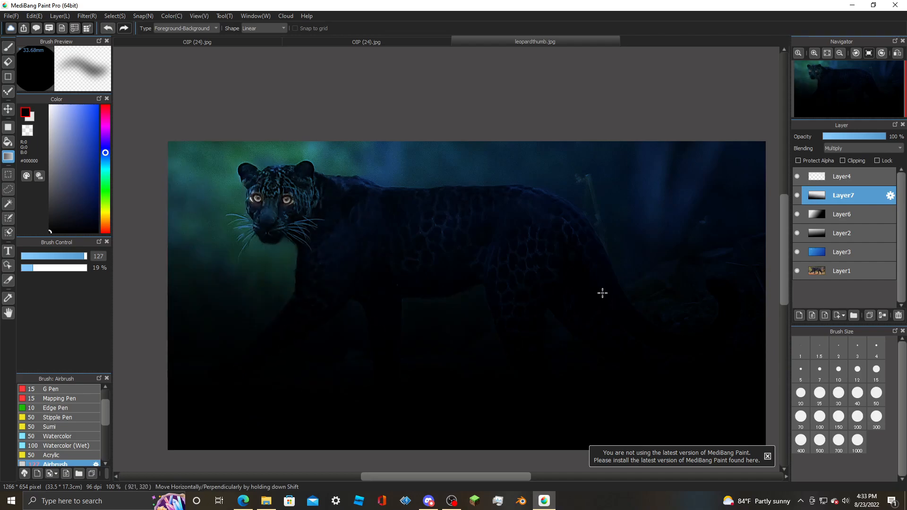
pyautogui.moveTo(445, 398)
pyautogui.mouseDown()
pyautogui.moveTo(470, 235)
pyautogui.moveTo(439, 146)
pyautogui.mouseUp()
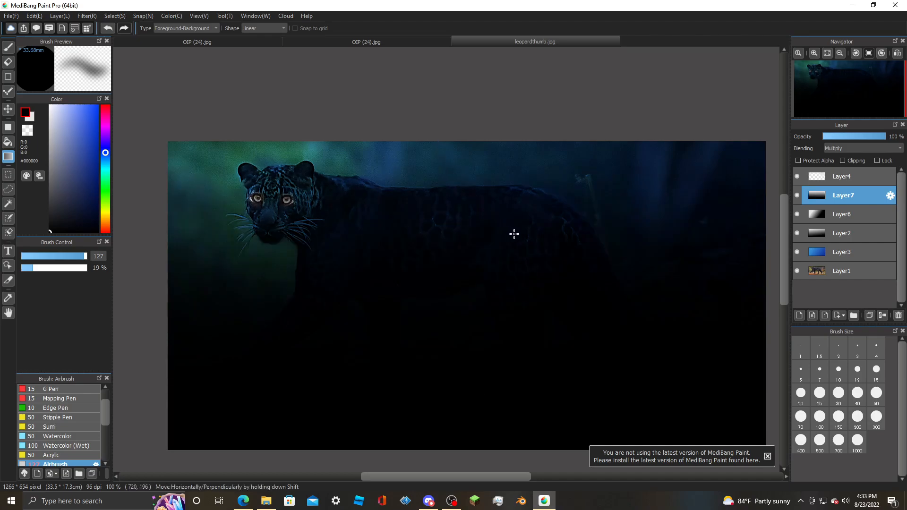
pyautogui.hotkey('ctrl', 'z')
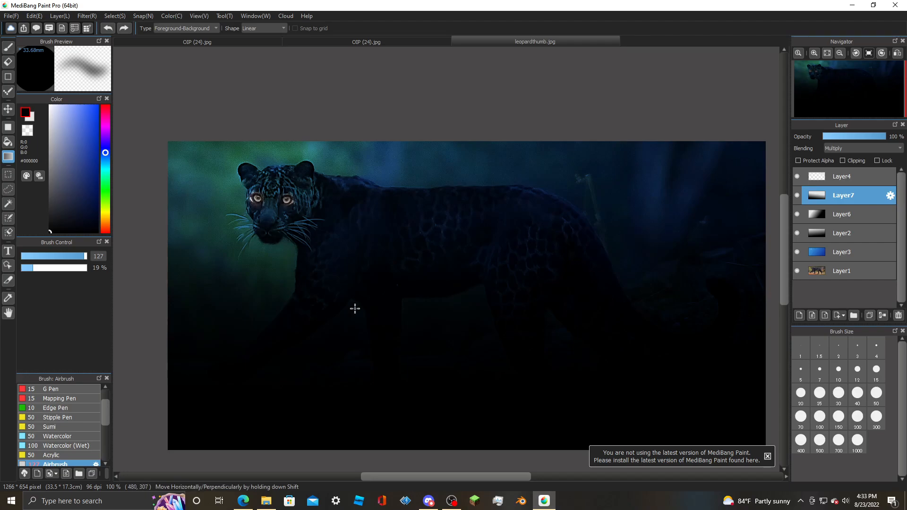
# - Fill Layer7 with a short, steep gradient from black just below the front paw to light beneath the leopard's chin
pyautogui.moveTo(183, 364); pyautogui.dragTo(314, 221)
pyautogui.moveTo(203, 386); pyautogui.dragTo(247, 259)
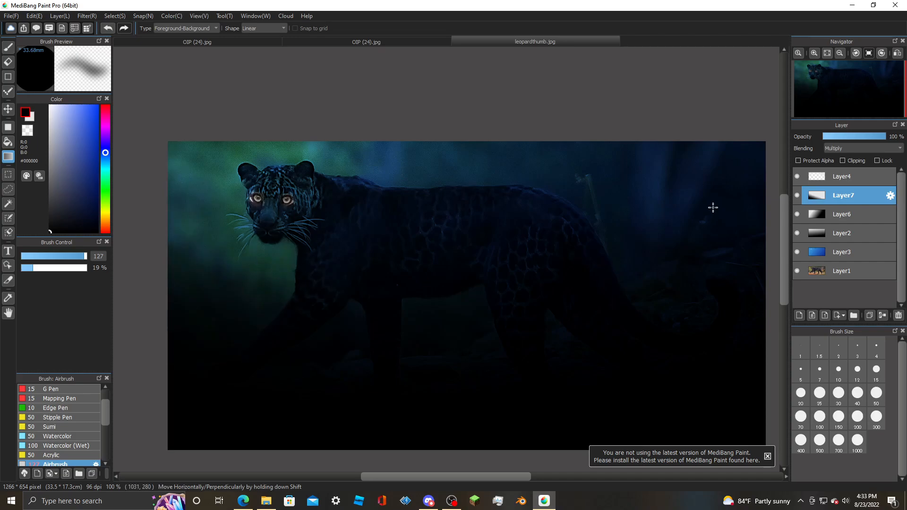
# - Refill Layer6 with a diagonal gradient from black at the lower hind legs to light above the shoulders, and set its opacity to 38%
pyautogui.click(865, 215)
pyautogui.moveTo(539, 365); pyautogui.dragTo(458, 225)
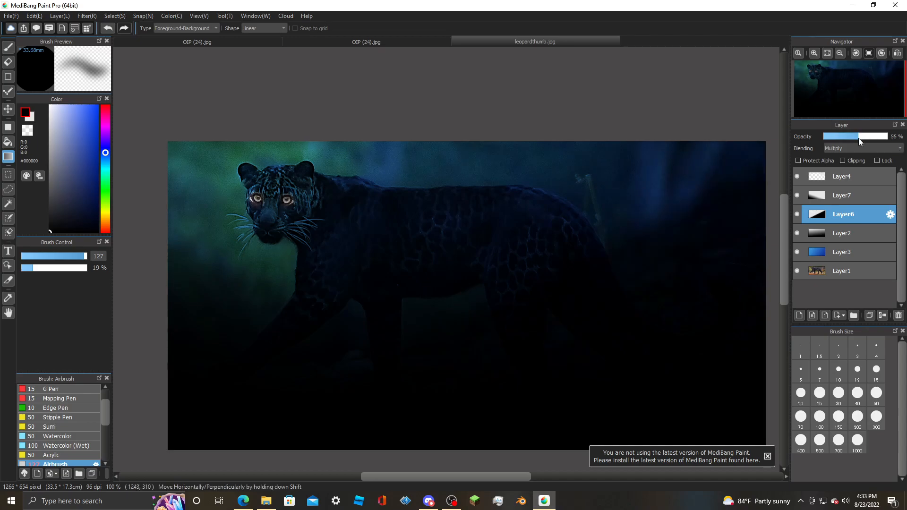
pyautogui.moveTo(523, 378); pyautogui.dragTo(377, 134)
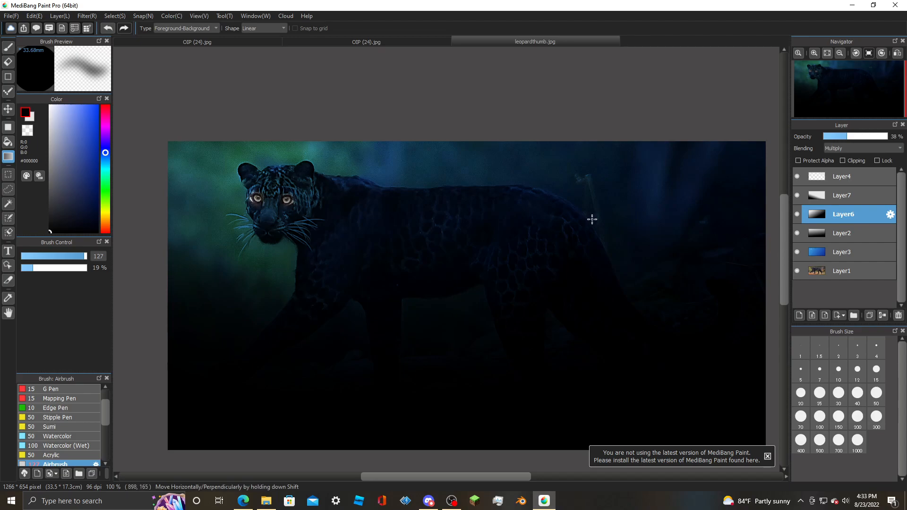
# - Fill Layer3 with steep, short and long diagonal gradients between light blue #44B6E8 and dark blue
pyautogui.click(836, 253)
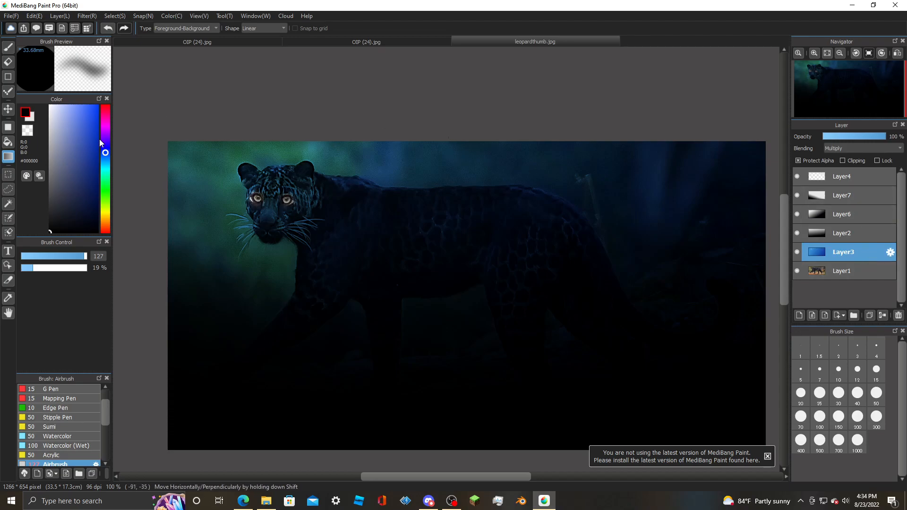
pyautogui.moveTo(58, 113); pyautogui.dragTo(50, 104)
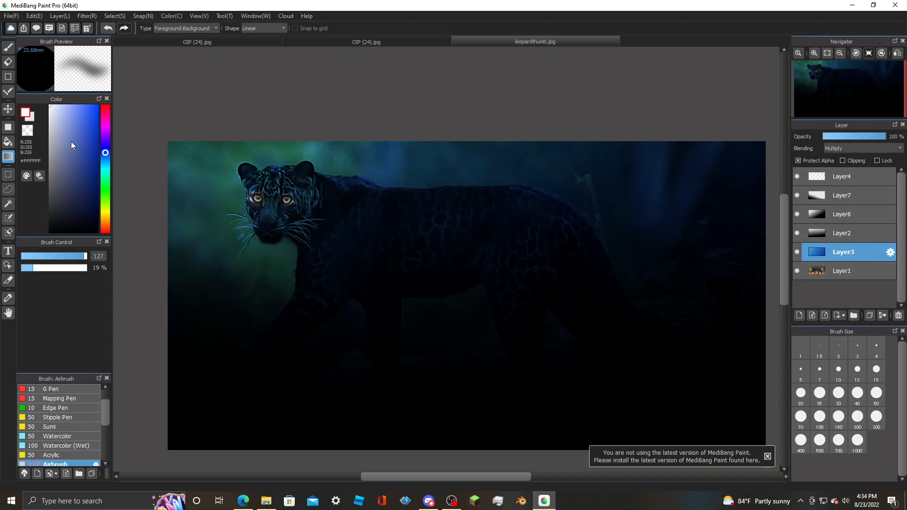
pyautogui.moveTo(99, 151); pyautogui.dragTo(91, 151)
pyautogui.click(26, 117)
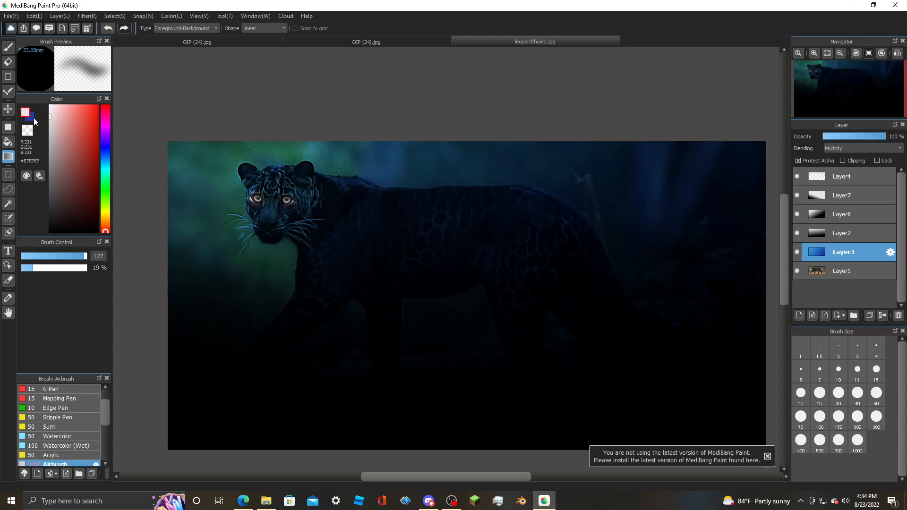
pyautogui.click(104, 163)
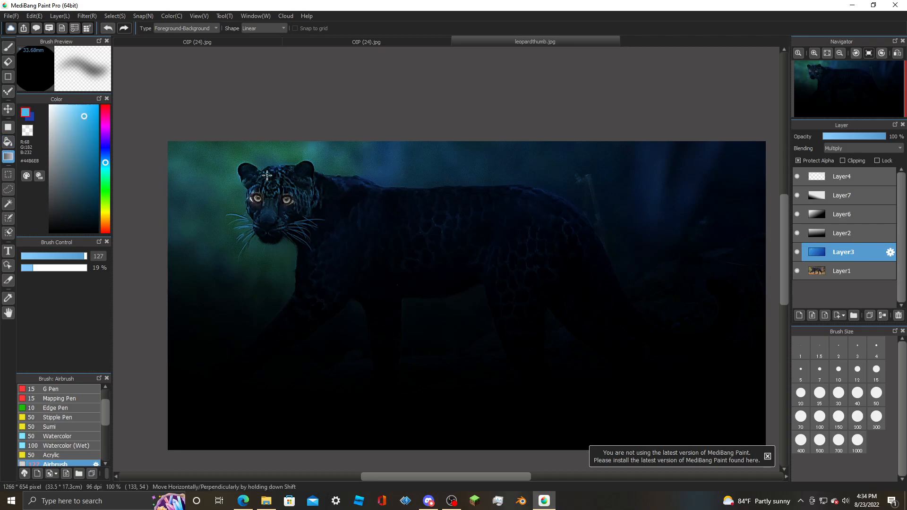
pyautogui.moveTo(261, 165); pyautogui.dragTo(319, 428)
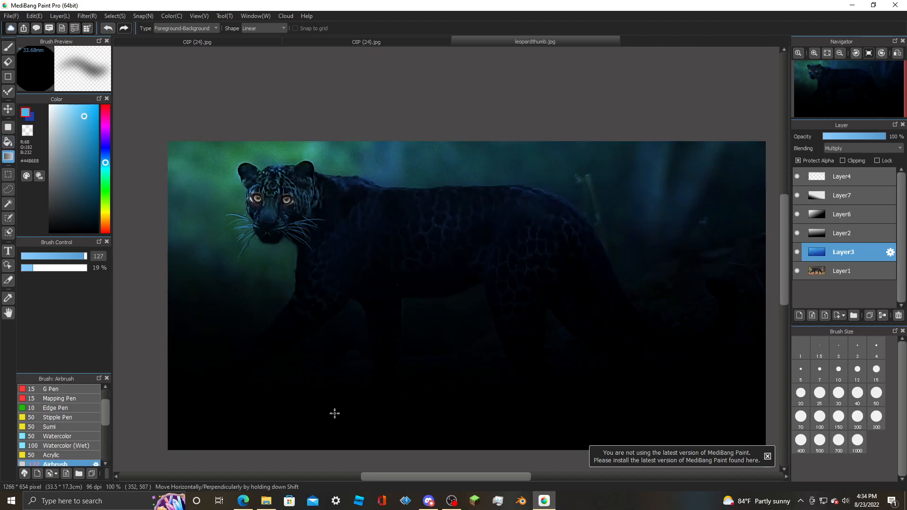
pyautogui.moveTo(217, 141); pyautogui.dragTo(270, 182)
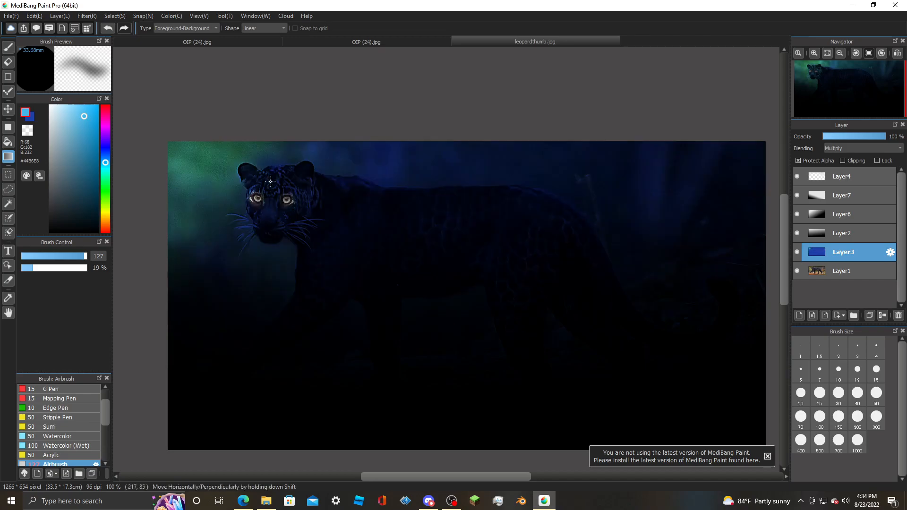
pyautogui.moveTo(168, 144); pyautogui.dragTo(625, 343)
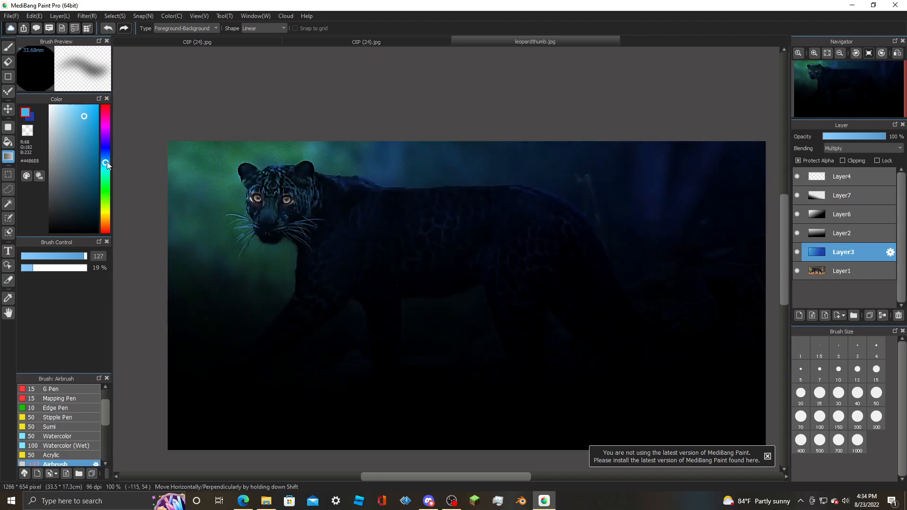
# - Refill Layer3 with diagonal gradients between the upper-left background and the belly, using blue #4475E8 and indigo #321EA9
pyautogui.moveTo(106, 162); pyautogui.dragTo(106, 154)
pyautogui.moveTo(166, 160); pyautogui.dragTo(438, 309)
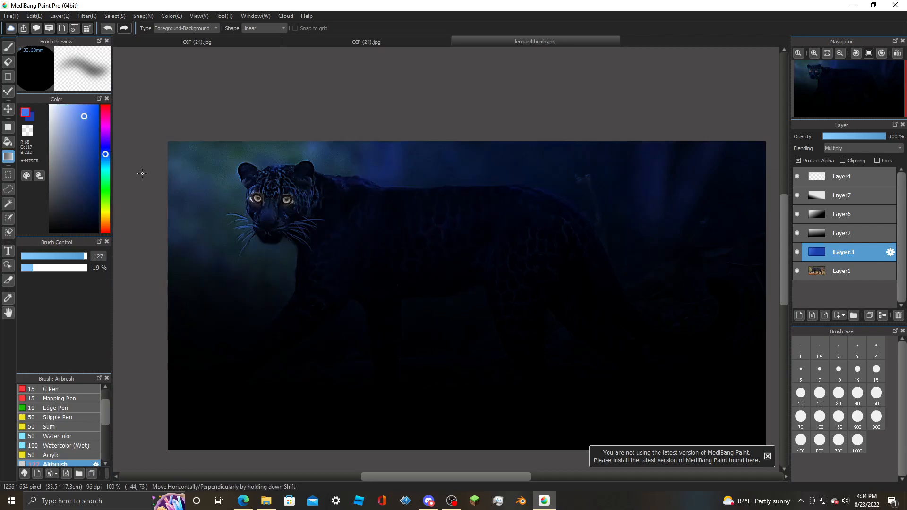
pyautogui.click(28, 118)
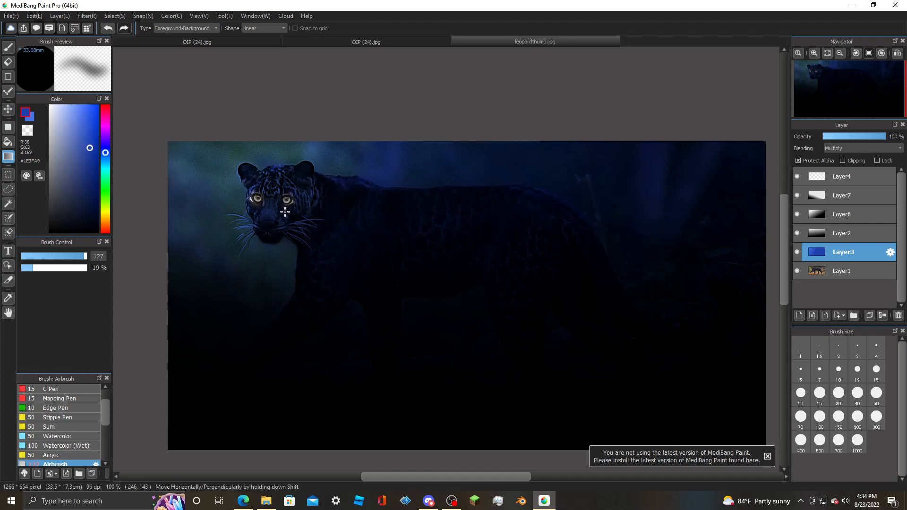
pyautogui.click(105, 145)
pyautogui.moveTo(431, 318); pyautogui.dragTo(188, 156)
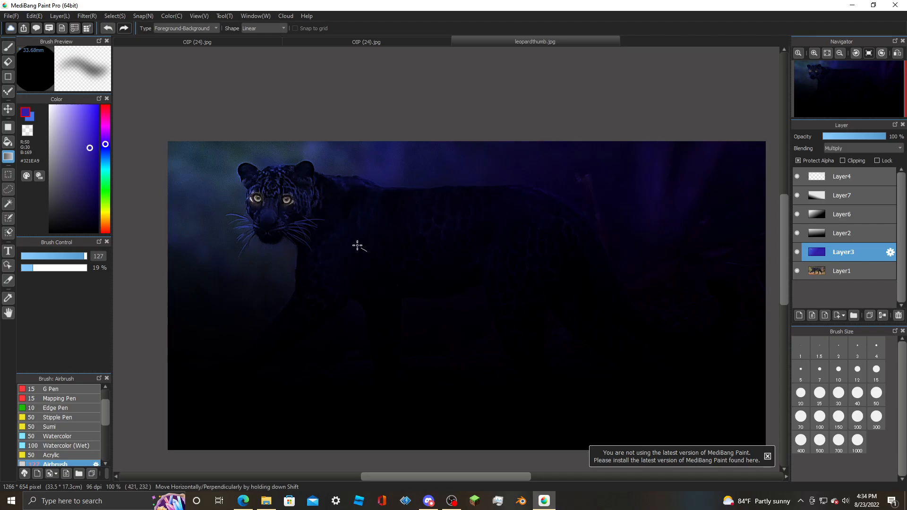
# - Try vertical, horizontal and diagonal indigo-to-blue gradients of different lengths across Layer3
pyautogui.moveTo(314, 366); pyautogui.dragTo(307, 29)
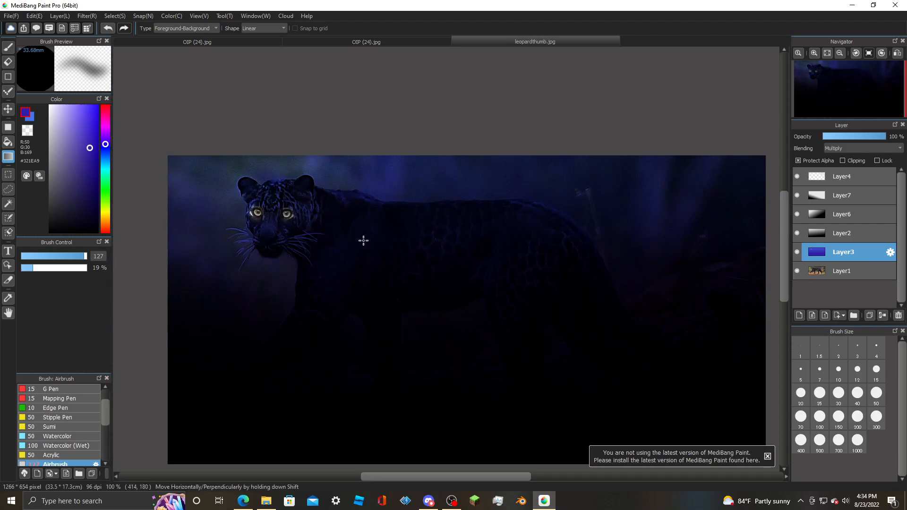
pyautogui.moveTo(388, 390); pyautogui.dragTo(219, 150)
pyautogui.moveTo(424, 416); pyautogui.dragTo(322, 212)
pyautogui.moveTo(398, 351); pyautogui.dragTo(328, 168)
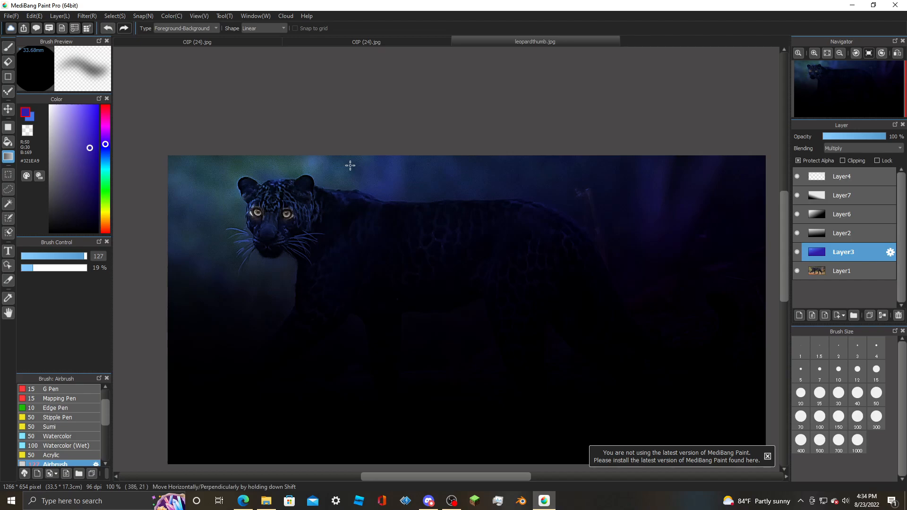
pyautogui.moveTo(305, 344); pyautogui.dragTo(273, 130)
pyautogui.moveTo(435, 320); pyautogui.dragTo(330, 98)
pyautogui.moveTo(203, 260); pyautogui.dragTo(659, 216)
pyautogui.moveTo(220, 387); pyautogui.dragTo(518, 107)
pyautogui.moveTo(353, 376); pyautogui.dragTo(426, 166)
pyautogui.moveTo(385, 330); pyautogui.dragTo(376, 84)
pyautogui.moveTo(406, 272); pyautogui.dragTo(247, 147)
pyautogui.moveTo(401, 354); pyautogui.dragTo(207, 149)
pyautogui.moveTo(318, 296); pyautogui.dragTo(155, 117)
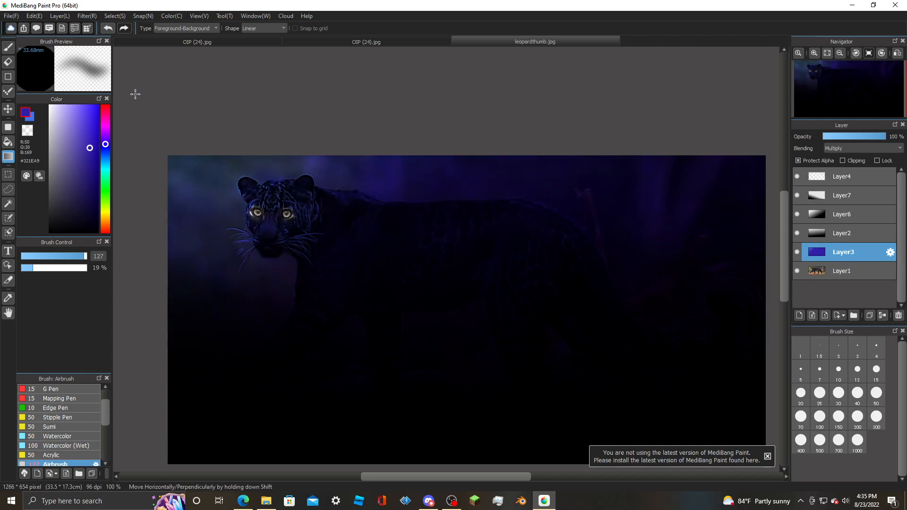
# - Refill Layer3 diagonally towards the shoulders, and replace that with a short near-vertical gradient from indigo at the front leg to blue at the eyes
pyautogui.moveTo(513, 395); pyautogui.dragTo(312, 200)
pyautogui.moveTo(424, 354); pyautogui.dragTo(334, 227)
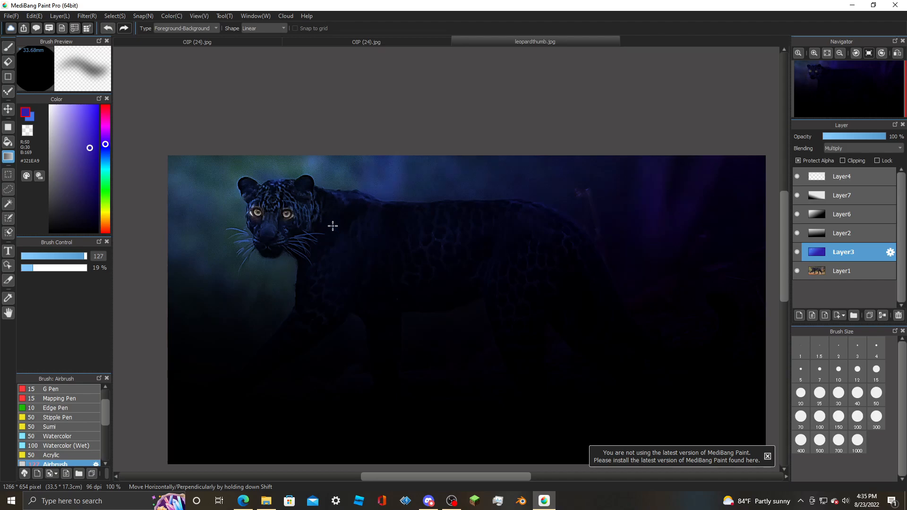
pyautogui.moveTo(298, 346); pyautogui.dragTo(287, 204)
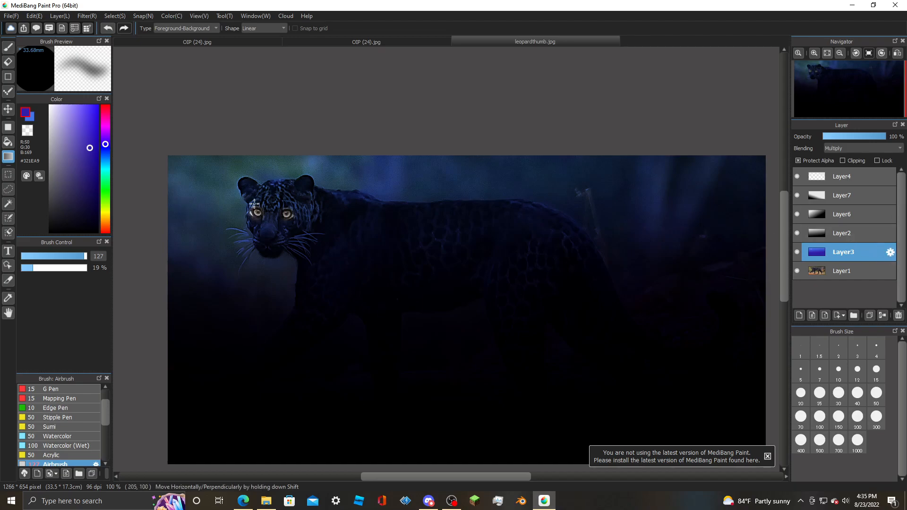
# - Airbrush indigo #321EA9 over the leopard and background on Layer3
pyautogui.click(8, 47)
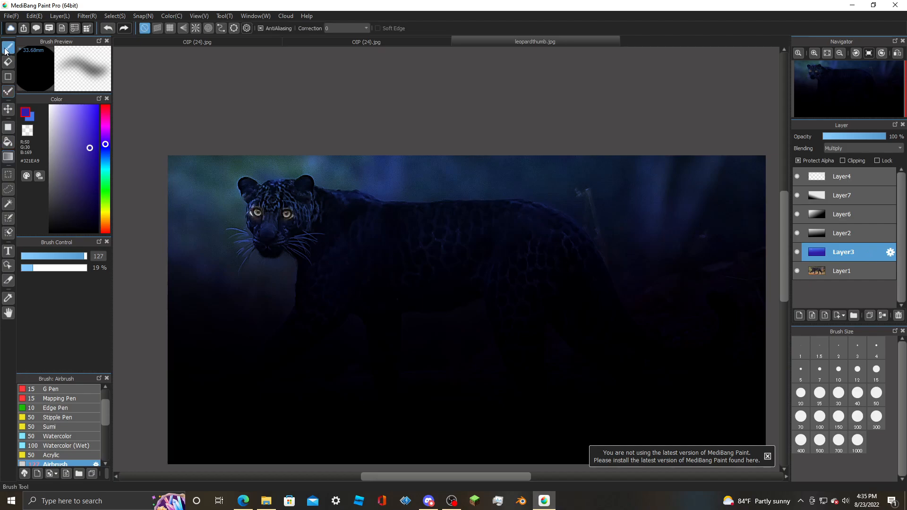
pyautogui.moveTo(230, 215)
pyautogui.mouseDown()
pyautogui.moveTo(252, 229)
pyautogui.moveTo(245, 217)
pyautogui.moveTo(305, 213)
pyautogui.moveTo(209, 198)
pyautogui.moveTo(329, 226)
pyautogui.moveTo(236, 213)
pyautogui.moveTo(318, 243)
pyautogui.moveTo(246, 185)
pyautogui.moveTo(209, 241)
pyautogui.moveTo(302, 244)
pyautogui.moveTo(201, 190)
pyautogui.moveTo(324, 216)
pyautogui.moveTo(691, 183)
pyautogui.moveTo(661, 204)
pyautogui.mouseUp()
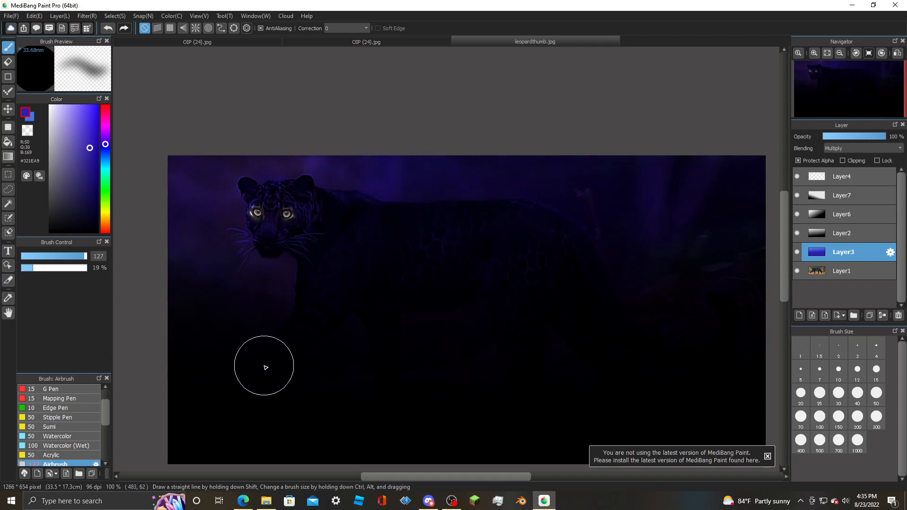
# - Adjust the opacity of Layer2 and lower Layer7's opacity to 22%
pyautogui.click(871, 175)
pyautogui.click(32, 117)
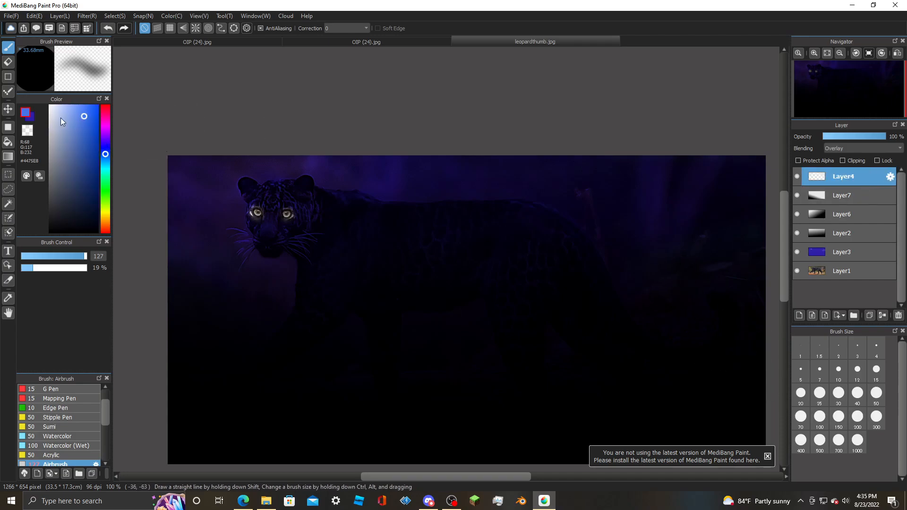
pyautogui.click(839, 198)
pyautogui.moveTo(852, 231)
pyautogui.mouseDown()
pyautogui.moveTo(856, 265)
pyautogui.moveTo(846, 222)
pyautogui.mouseUp()
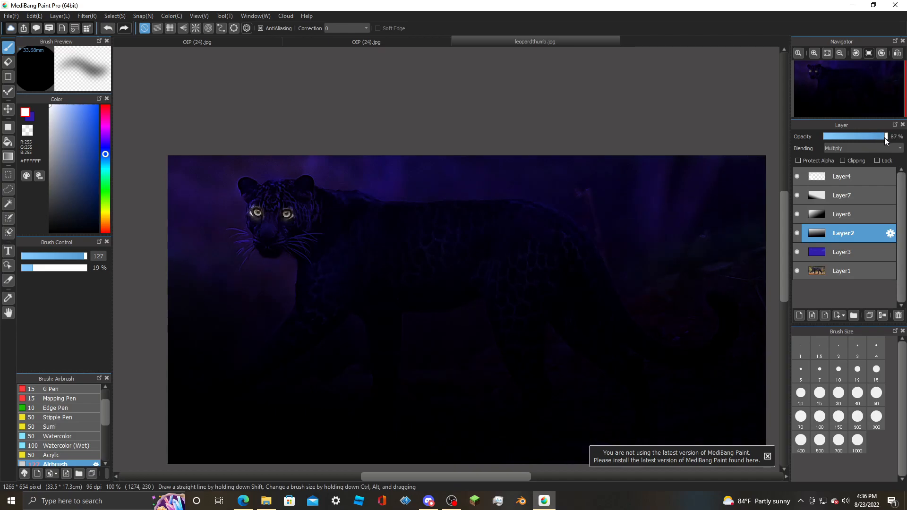
pyautogui.click(860, 214)
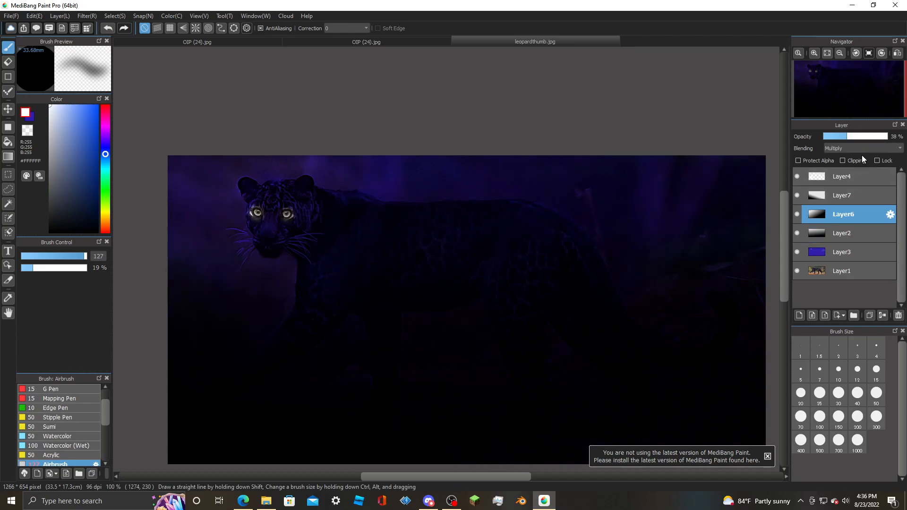
pyautogui.click(849, 184)
pyautogui.click(851, 196)
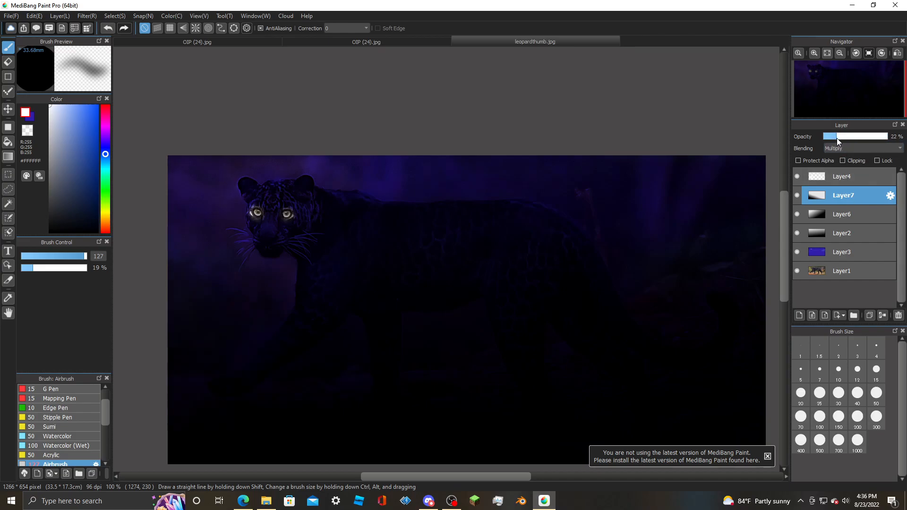
# - Airbrush white highlights along the leopard's front leg on the Overlay layer Layer4
pyautogui.click(835, 184)
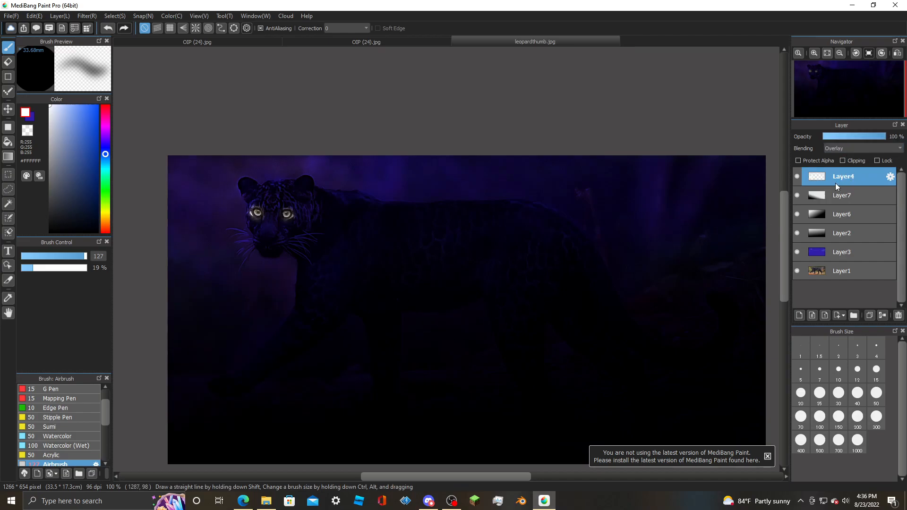
pyautogui.moveTo(288, 297)
pyautogui.mouseDown()
pyautogui.moveTo(242, 366)
pyautogui.moveTo(252, 357)
pyautogui.moveTo(225, 374)
pyautogui.moveTo(239, 372)
pyautogui.moveTo(213, 378)
pyautogui.mouseUp()
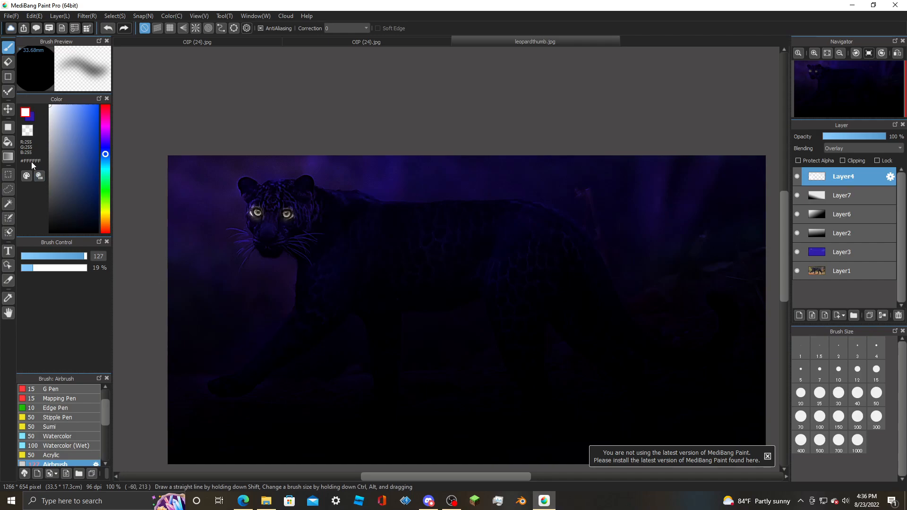
pyautogui.click(29, 131)
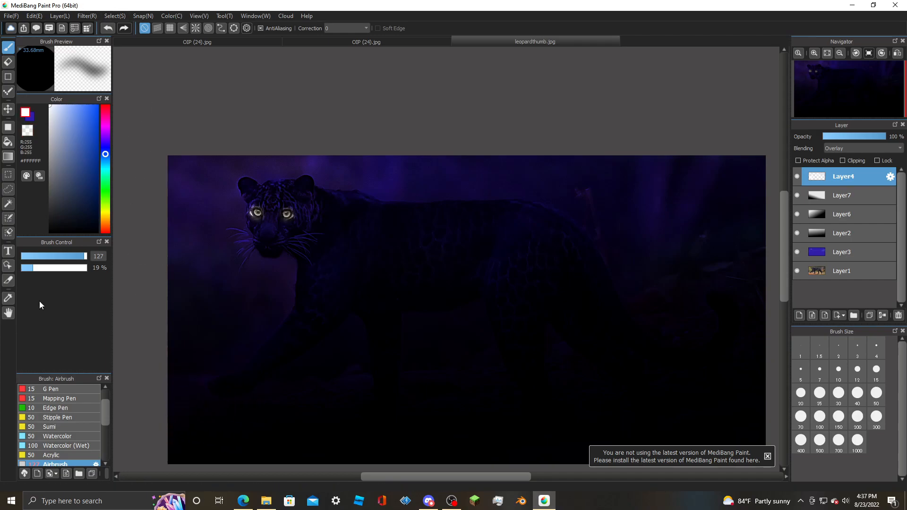
# - Switch to the Cloud 2 brush and paint pale blue #BFD2FF highlights on Layer4 at size 130 and 33% opacity
pyautogui.scroll(-5, 58, 444)
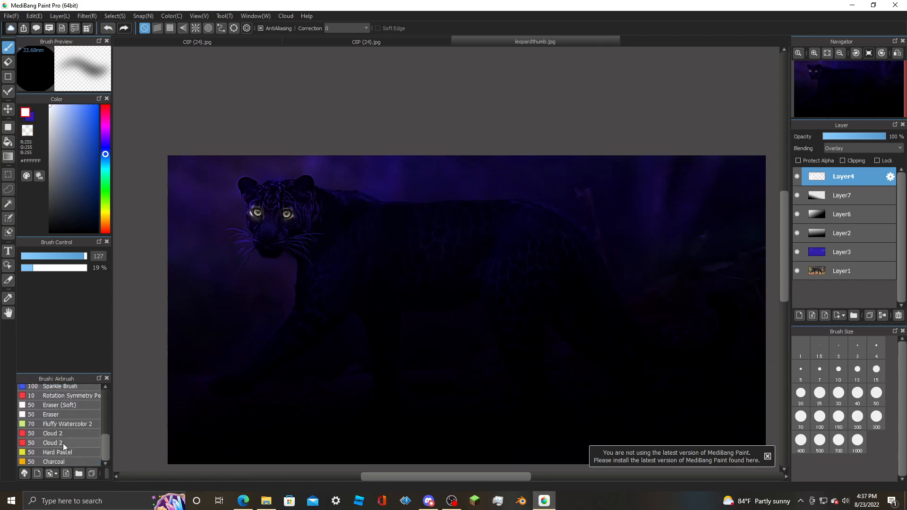
pyautogui.click(66, 431)
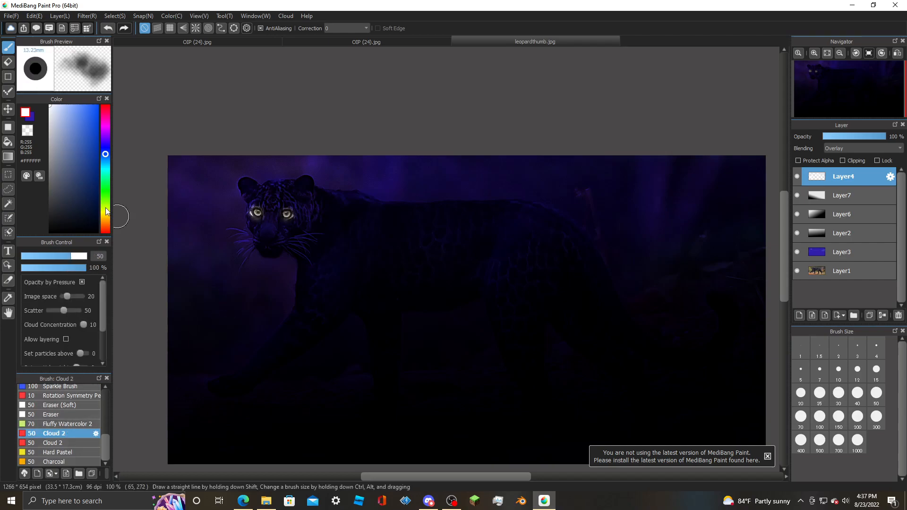
pyautogui.moveTo(77, 257); pyautogui.dragTo(116, 255)
pyautogui.click(67, 268)
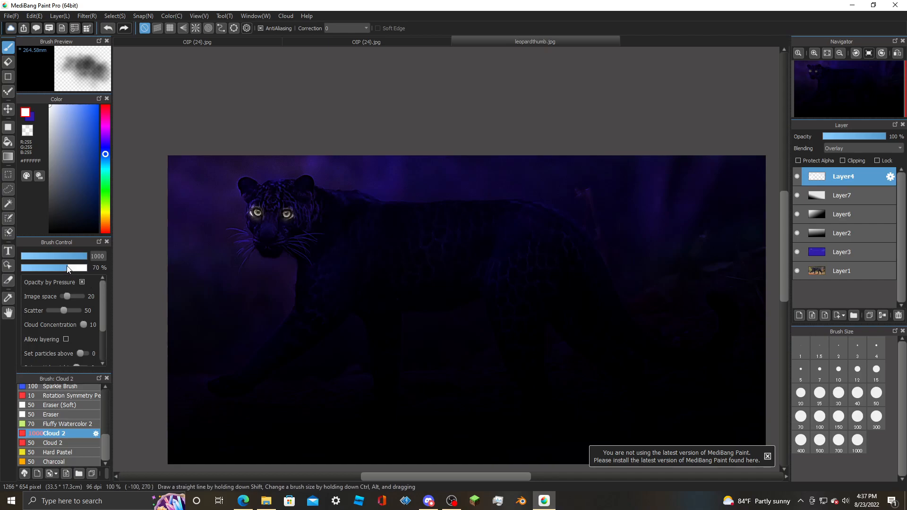
pyautogui.moveTo(45, 268); pyautogui.dragTo(86, 258)
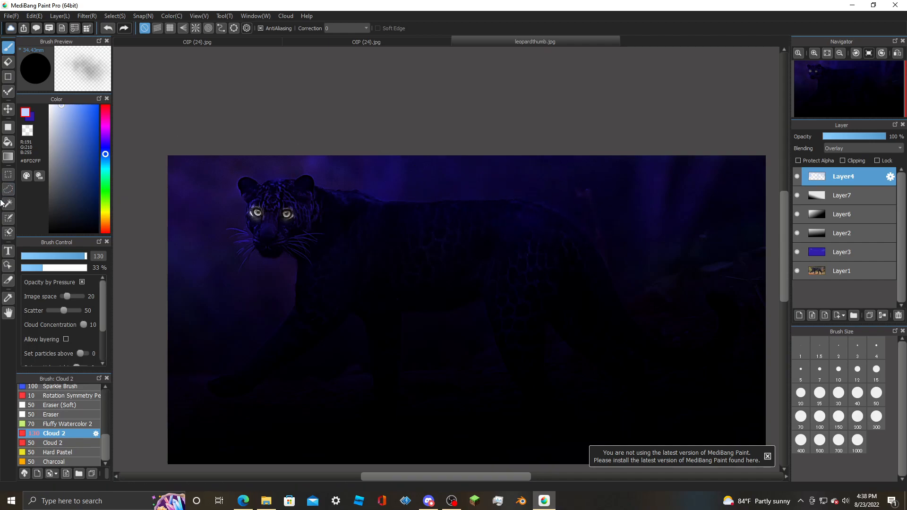
# - Set the Cloud 2 brush to size 76 and 82% opacity and brighten the leopard's eyes on Layer4 with near-white #ECF1FF
pyautogui.click(75, 258)
pyautogui.click(52, 268)
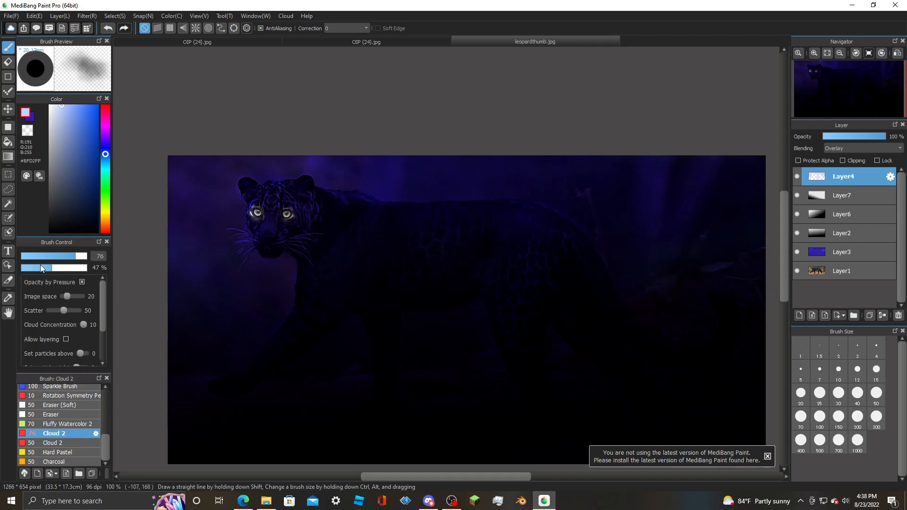
pyautogui.click(76, 268)
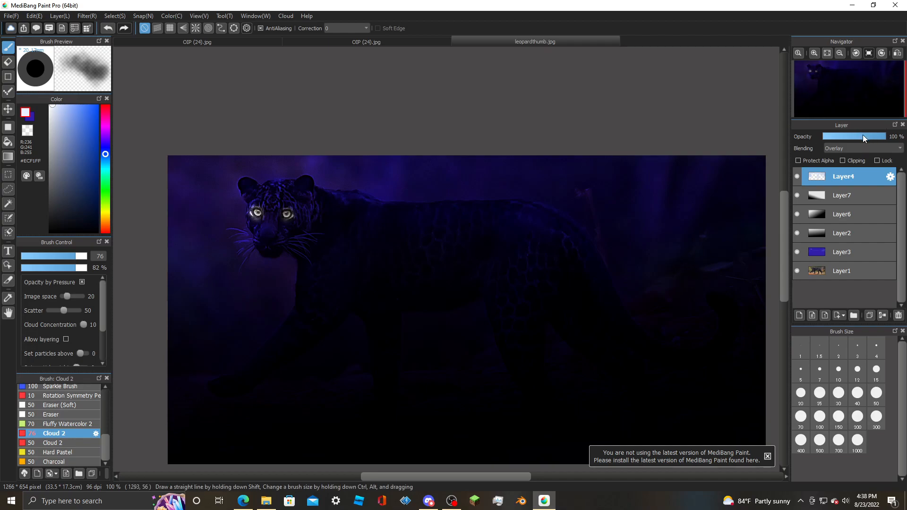
# - Try lowering Layer4's opacity to 1%, and return it to 100%
pyautogui.moveTo(862, 135); pyautogui.dragTo(823, 137)
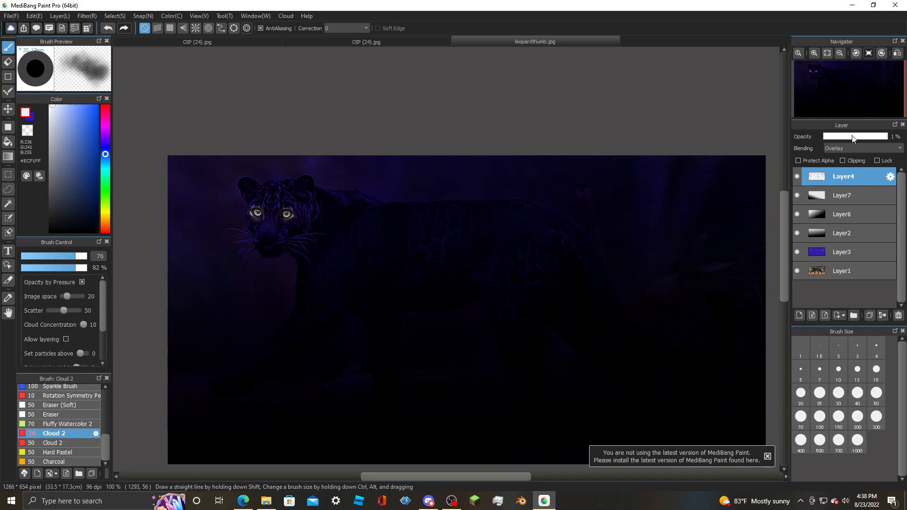
pyautogui.moveTo(890, 137); pyautogui.dragTo(892, 139)
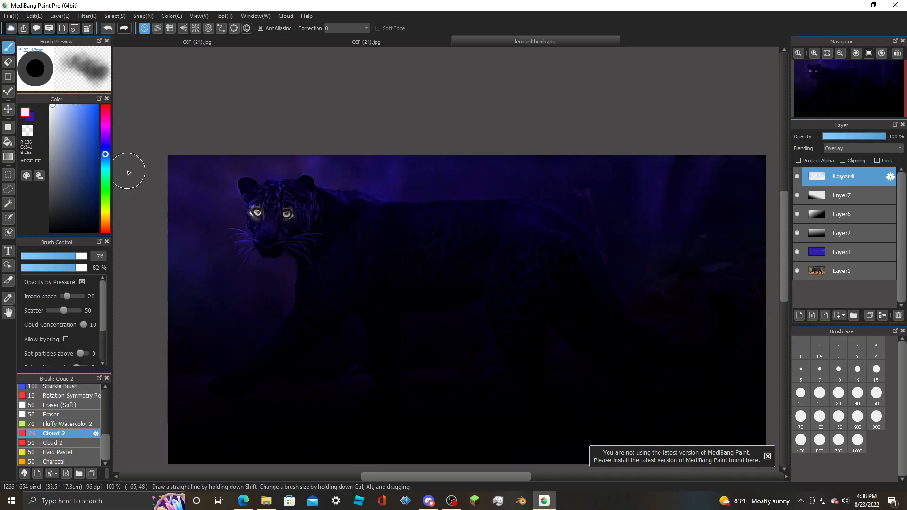
# - Pick yellow #DCD346 and tint the leopard's eyes with it on Layer4
pyautogui.click(105, 211)
pyautogui.moveTo(66, 107); pyautogui.dragTo(83, 122)
pyautogui.click(104, 221)
pyautogui.moveTo(105, 221); pyautogui.dragTo(105, 213)
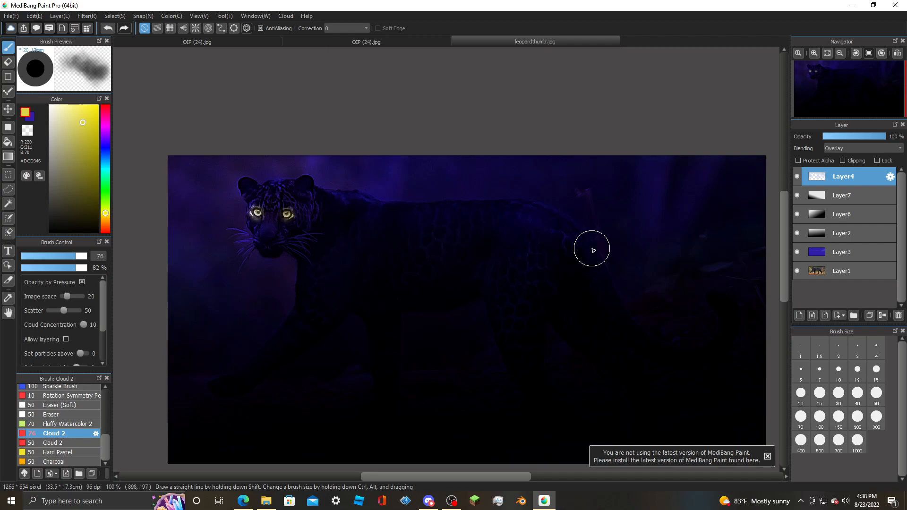
# - Turn off Protect Alpha on Layer3 and brush yellow #DCD346 over the leopard's face
pyautogui.click(852, 255)
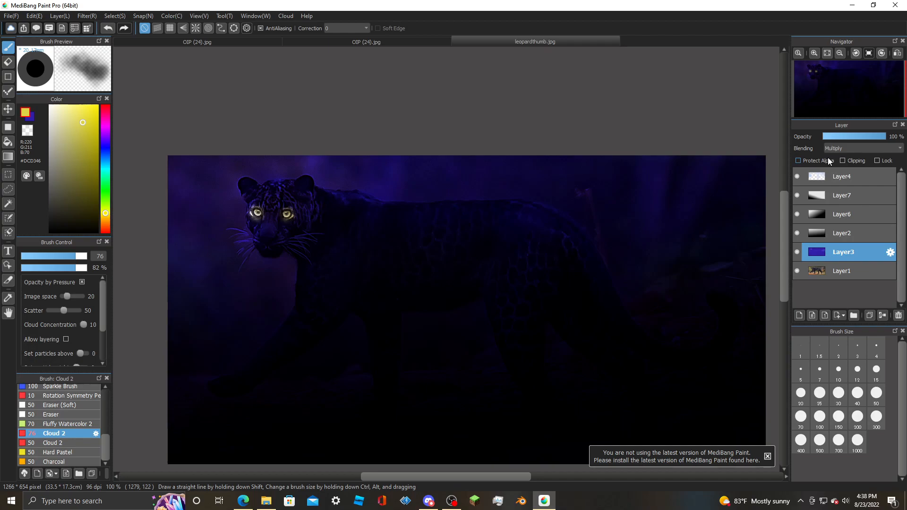
pyautogui.moveTo(258, 222)
pyautogui.mouseDown()
pyautogui.moveTo(293, 217)
pyautogui.moveTo(263, 219)
pyautogui.moveTo(259, 234)
pyautogui.moveTo(300, 223)
pyautogui.mouseUp()
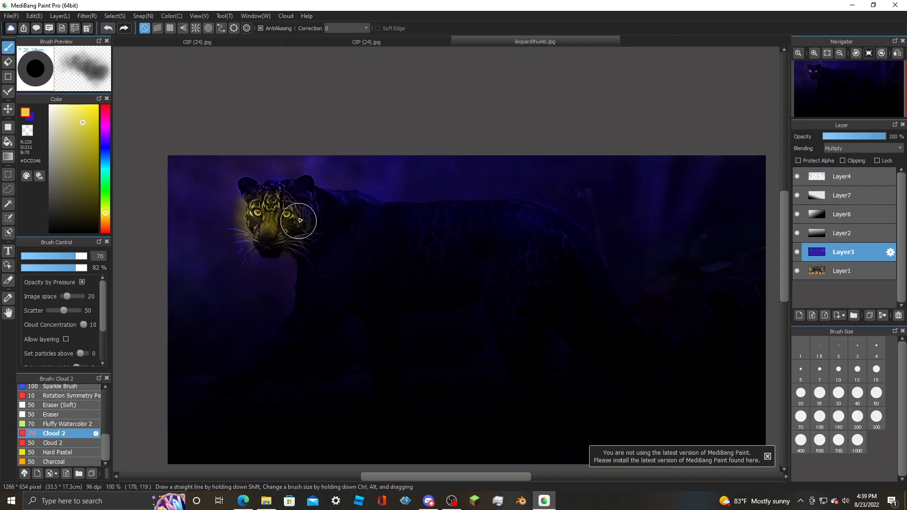
# - Undo the yellow face glow and brush a smaller orange-yellow #DCB546 glow over both eyes on Layer3 at size 36
pyautogui.hotkey('ctrl', 'z')
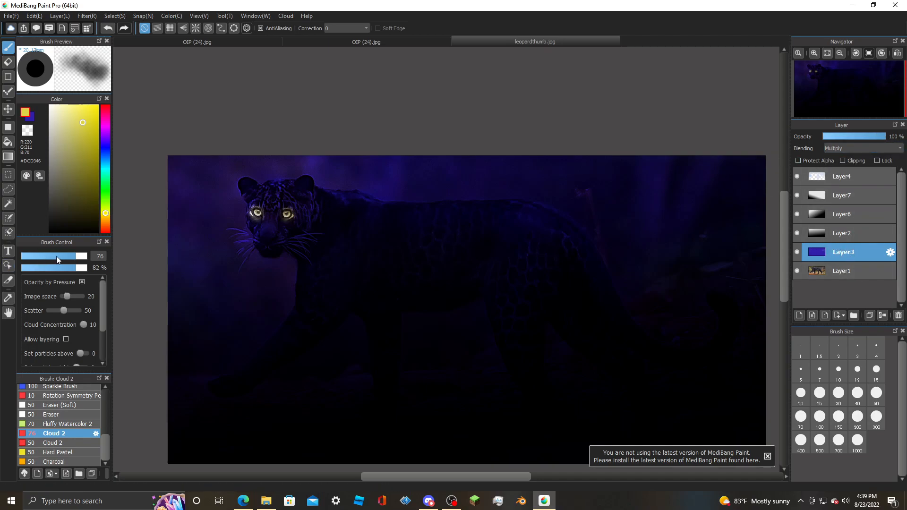
pyautogui.moveTo(70, 259); pyautogui.dragTo(62, 260)
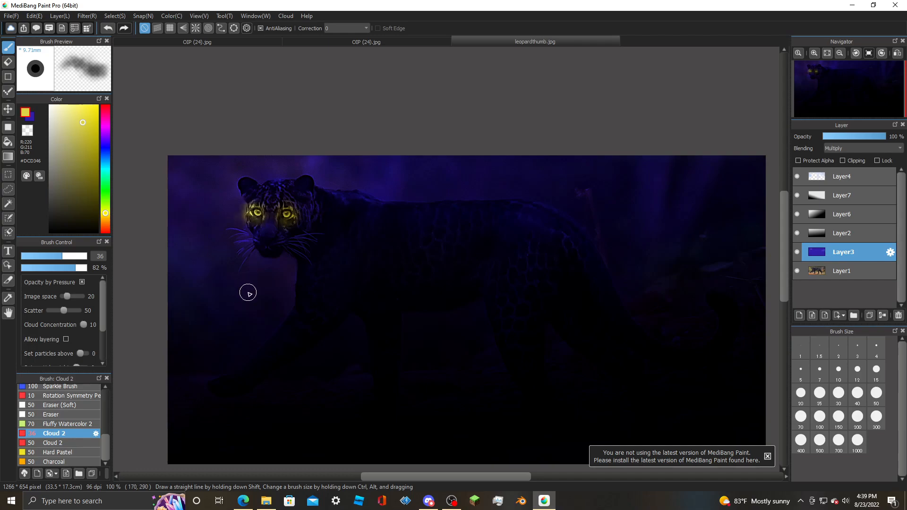
pyautogui.hotkey('ctrl', 'z')
pyautogui.hotkey('ctrl', 'z')
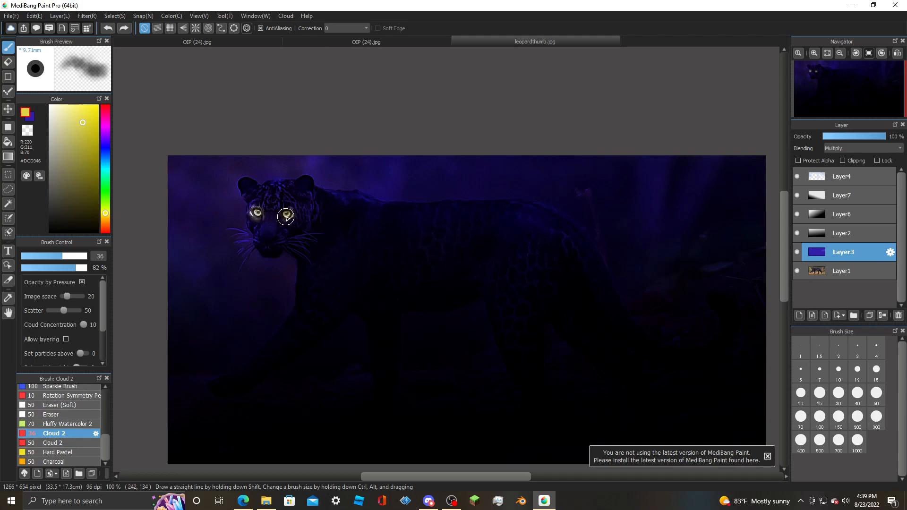
pyautogui.click(107, 217)
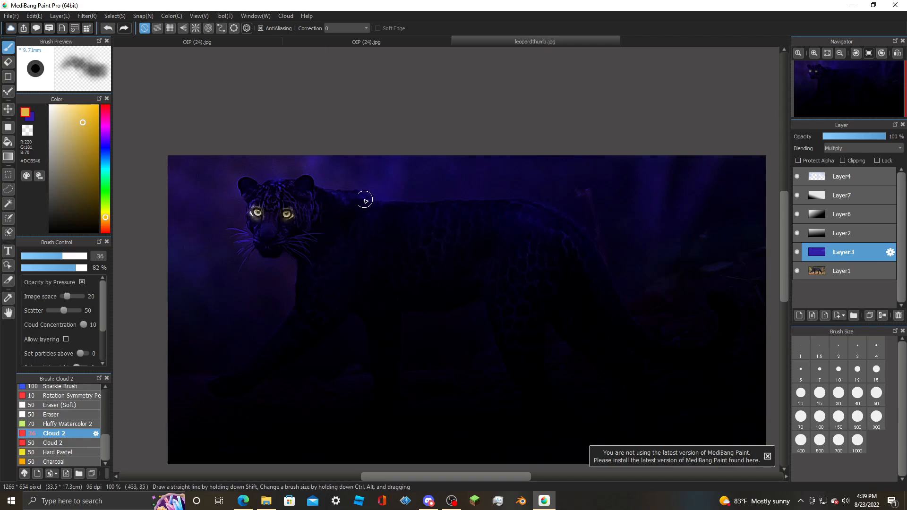
pyautogui.moveTo(257, 213)
pyautogui.mouseDown()
pyautogui.moveTo(290, 210)
pyautogui.moveTo(289, 218)
pyautogui.moveTo(288, 209)
pyautogui.mouseUp()
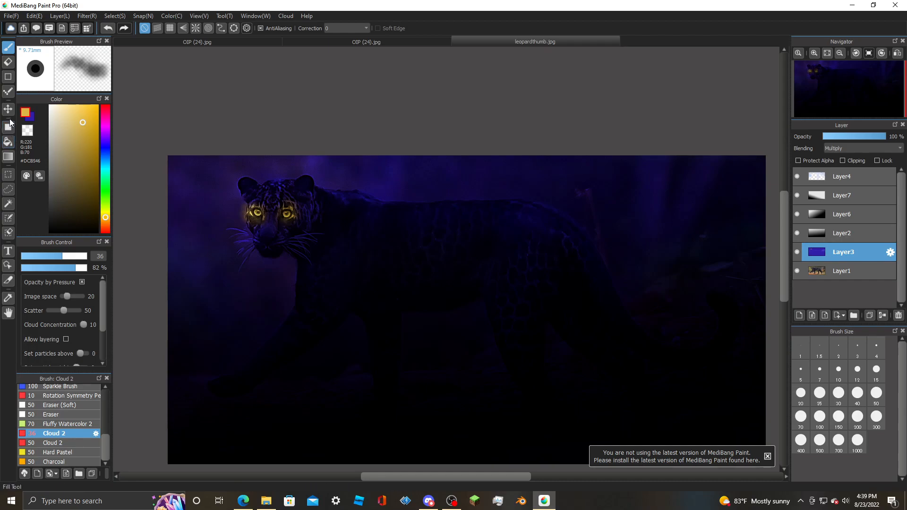
# - Hide every layer except Layer3 and sample its blue #3220AA from the canvas
pyautogui.click(29, 117)
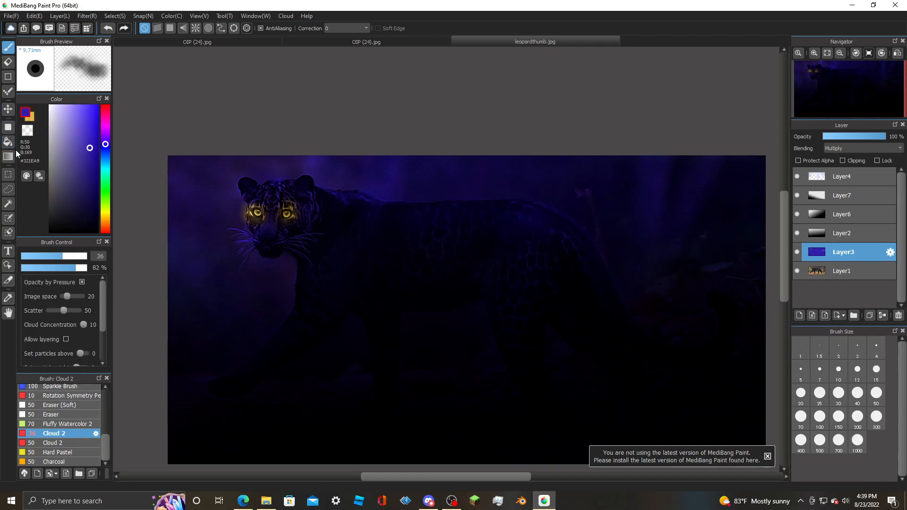
pyautogui.click(8, 298)
pyautogui.click(661, 206)
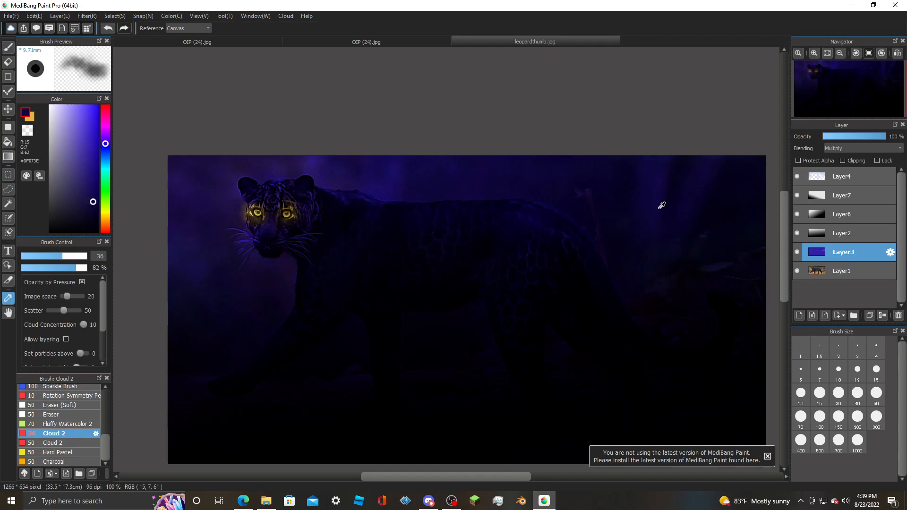
pyautogui.click(530, 174)
pyautogui.click(797, 214)
pyautogui.click(798, 233)
pyautogui.click(796, 271)
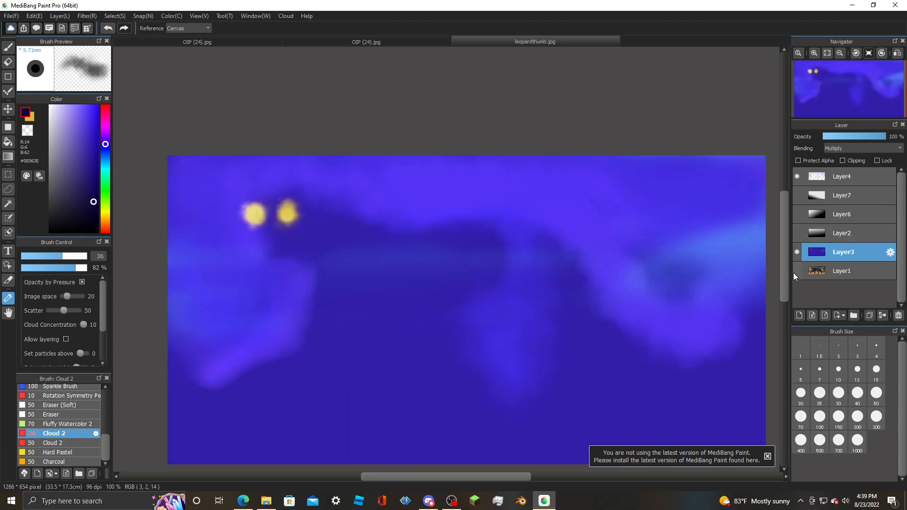
pyautogui.click(631, 217)
pyautogui.click(577, 300)
pyautogui.click(797, 176)
pyautogui.click(615, 220)
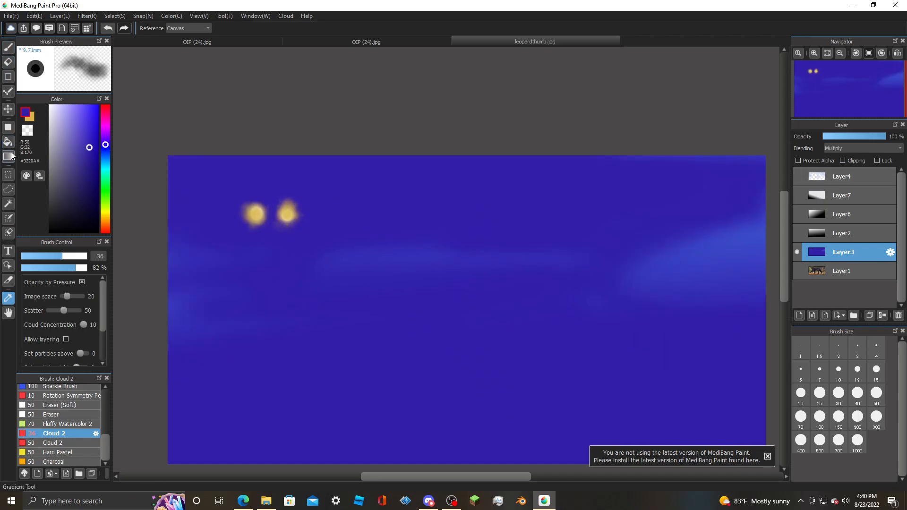
# - Fill Layer3 with a diagonal linear foreground-to-background gradient from orange-yellow #DCB546 at the upper left to the sampled blue
pyautogui.click(32, 117)
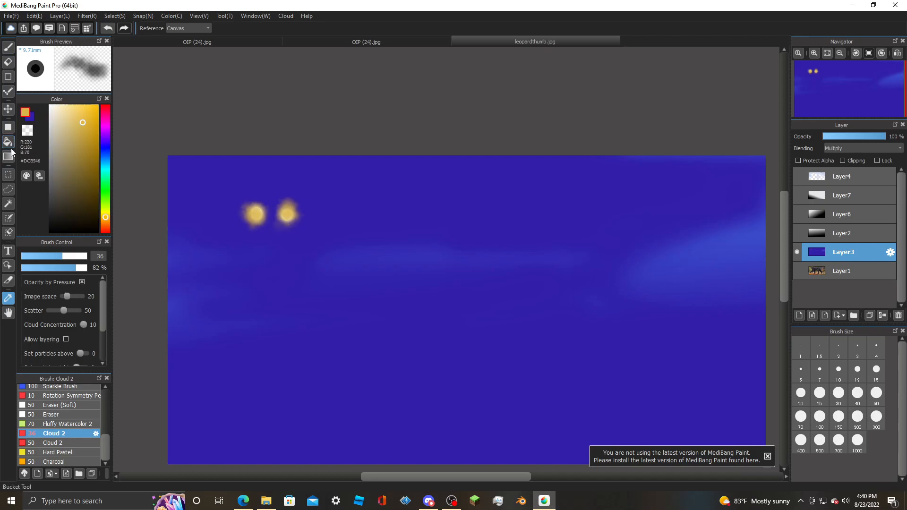
pyautogui.click(13, 157)
pyautogui.moveTo(197, 198); pyautogui.dragTo(661, 331)
pyautogui.moveTo(264, 190)
pyautogui.mouseDown()
pyautogui.moveTo(547, 355)
pyautogui.moveTo(573, 399)
pyautogui.mouseUp()
pyautogui.moveTo(209, 178)
pyautogui.mouseDown()
pyautogui.moveTo(453, 399)
pyautogui.moveTo(480, 398)
pyautogui.mouseUp()
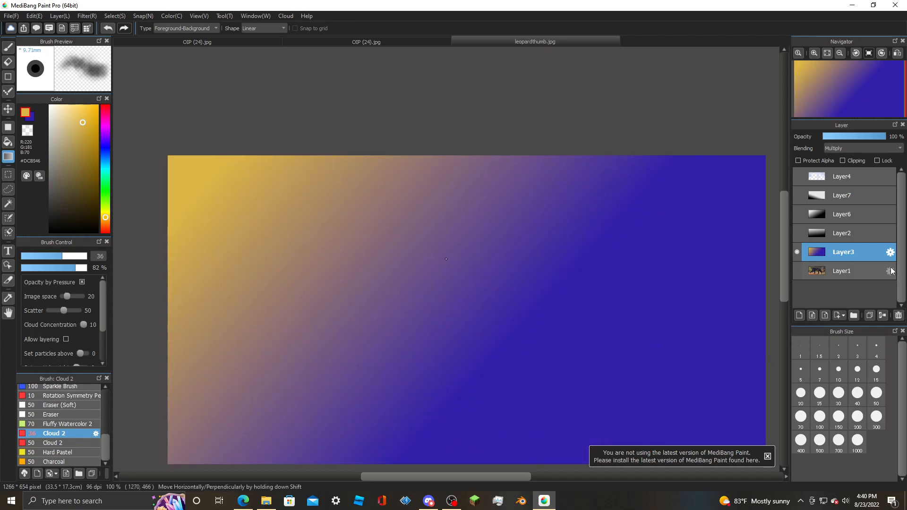
# - Add a new layer above Layer3, set it to Multiply, and fill it with an orange-yellow to blue linear gradient
pyautogui.click(799, 316)
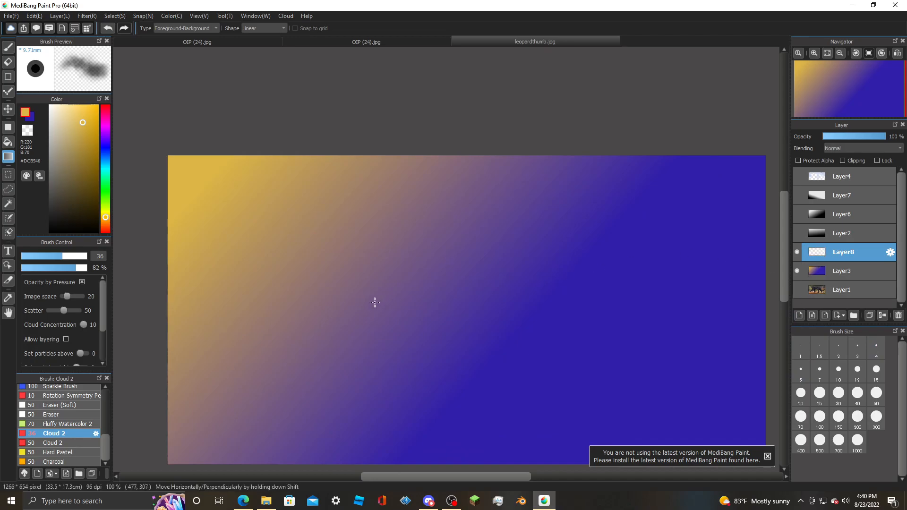
pyautogui.moveTo(272, 215); pyautogui.dragTo(174, 314)
pyautogui.hotkey('ctrl', 'z')
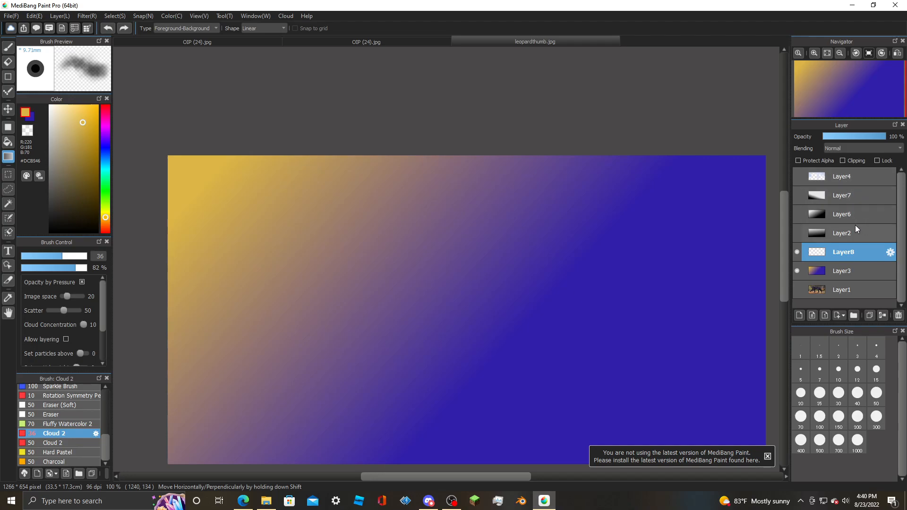
pyautogui.click(851, 149)
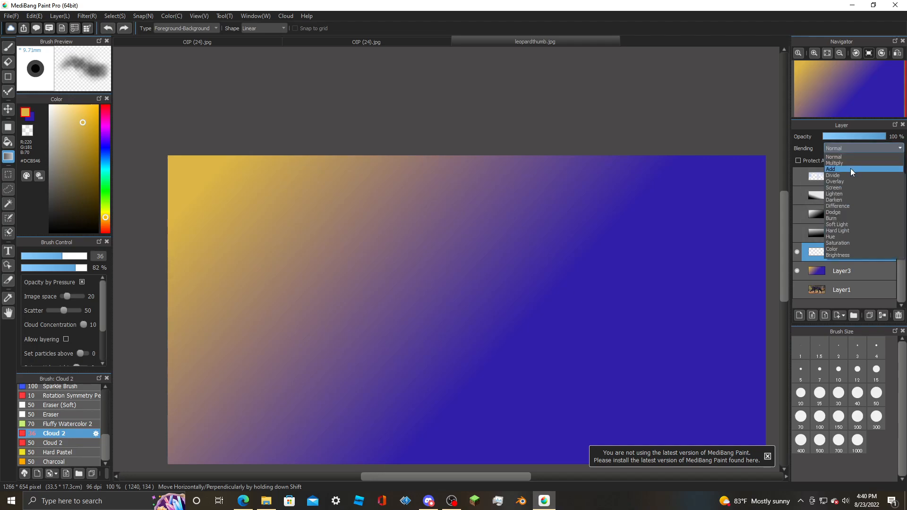
pyautogui.click(848, 162)
pyautogui.moveTo(259, 198); pyautogui.dragTo(155, 316)
pyautogui.moveTo(246, 223); pyautogui.dragTo(176, 287)
pyautogui.moveTo(282, 217); pyautogui.dragTo(189, 460)
pyautogui.moveTo(225, 182); pyautogui.dragTo(149, 425)
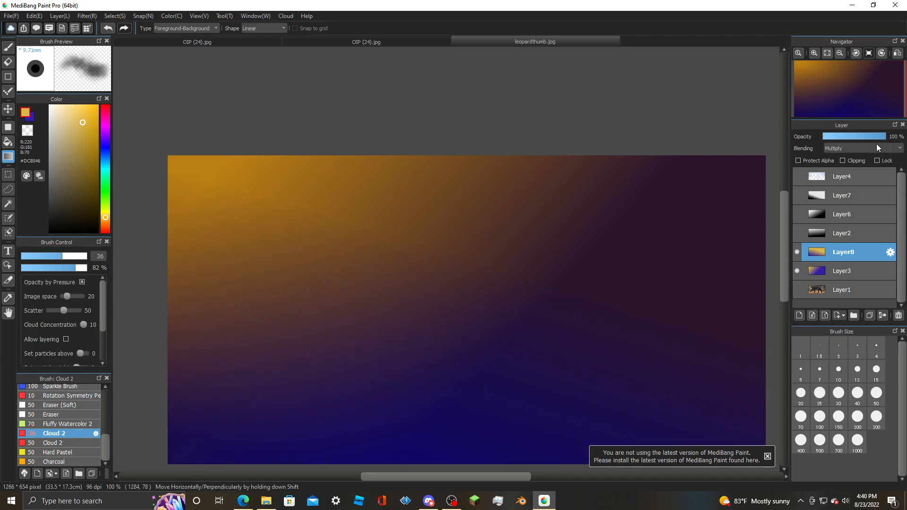
# - Show Layer1, Layer2, Layer6, Layer7 and Layer4 again
pyautogui.click(797, 290)
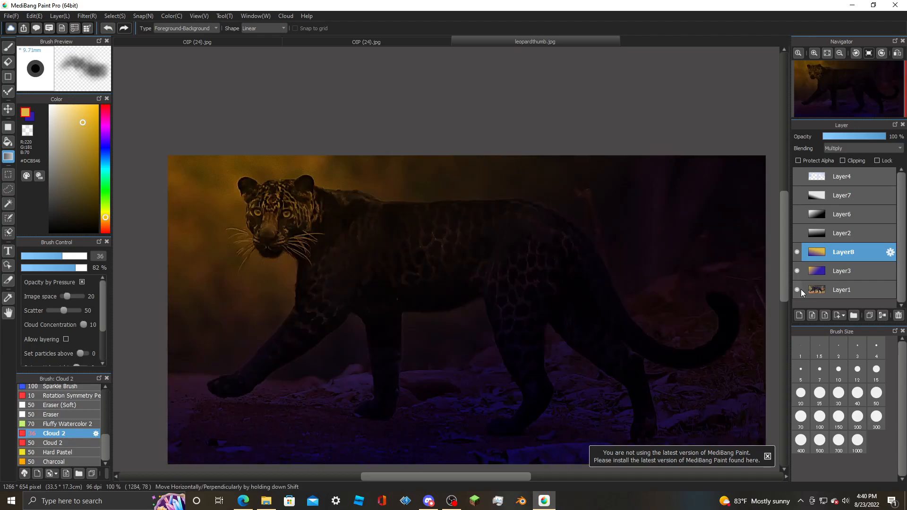
pyautogui.click(797, 233)
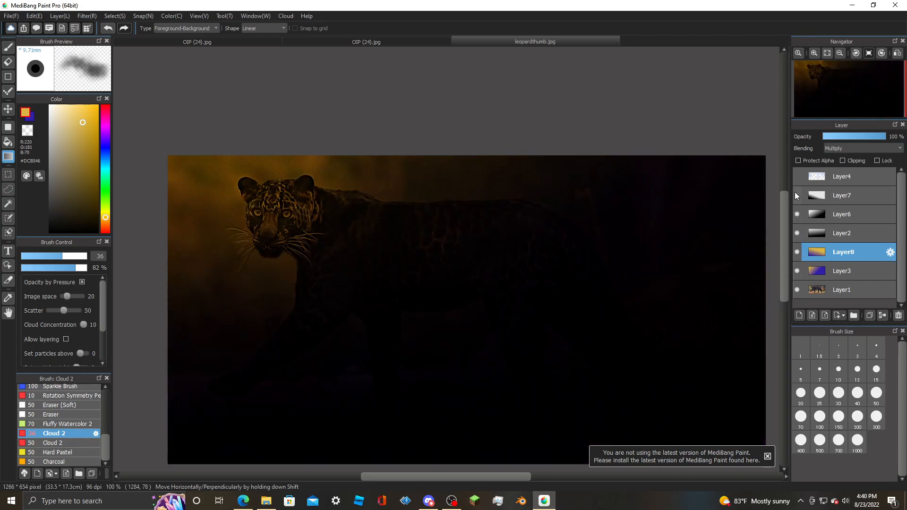
pyautogui.click(797, 177)
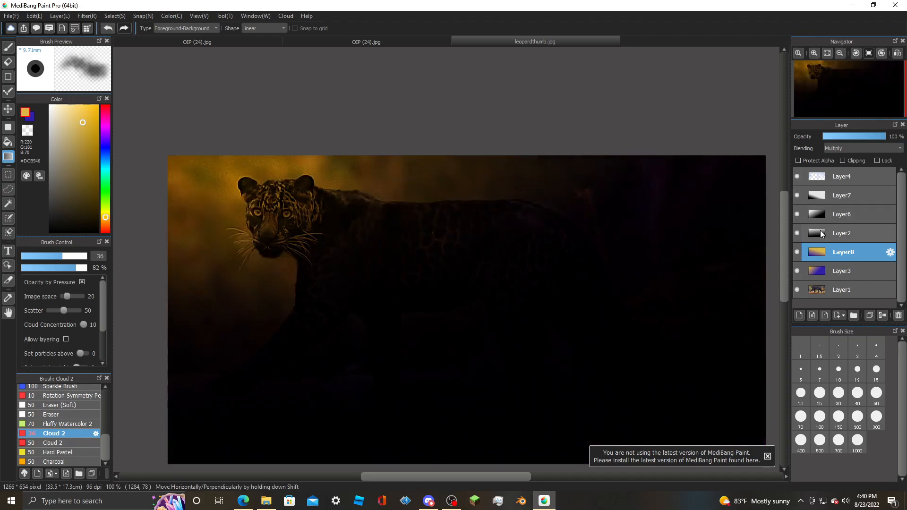
# - Undo the orange-blue gradients, the added Multiply layer, and the yellow brushing on Layer3 and Layer4
pyautogui.hotkey('ctrl', 'z')
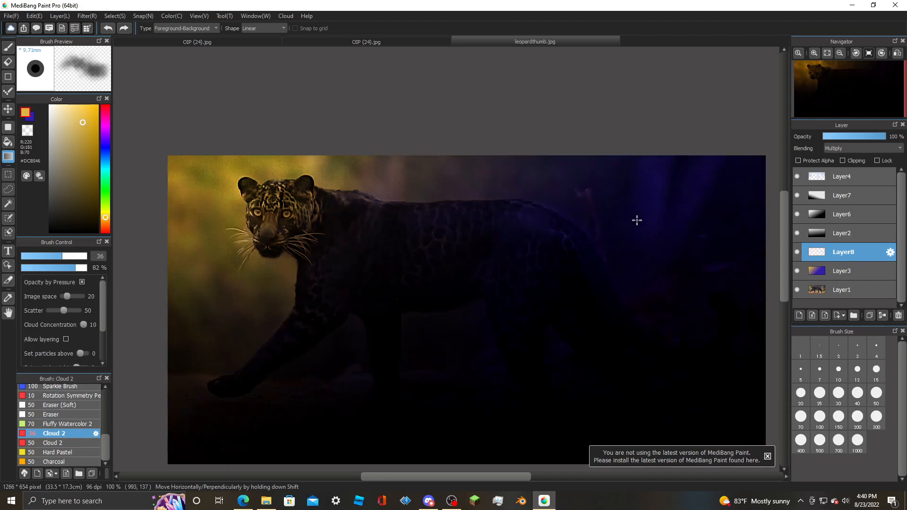
pyautogui.hotkey('ctrl', 'z')
pyautogui.hotkey('ctrl', 'z')
pyautogui.hotkey('ctrl', 'z')
pyautogui.hotkey('ctrl', 'z')
pyautogui.hotkey('ctrl', 'z')
pyautogui.hotkey('ctrl', 'z')
pyautogui.hotkey('ctrl', 'z')
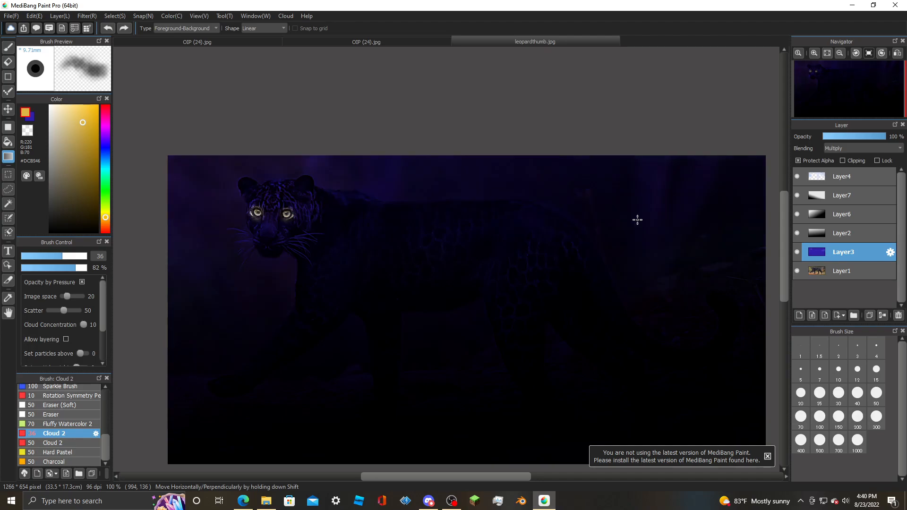
# - Restore Layer4's opacity to 100% and switch back to the Brush tool
pyautogui.click(862, 183)
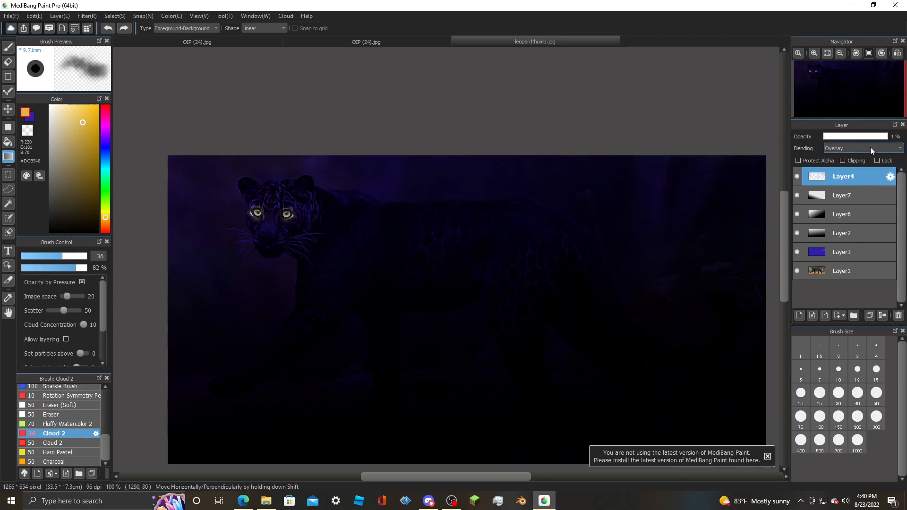
pyautogui.moveTo(864, 136); pyautogui.dragTo(888, 136)
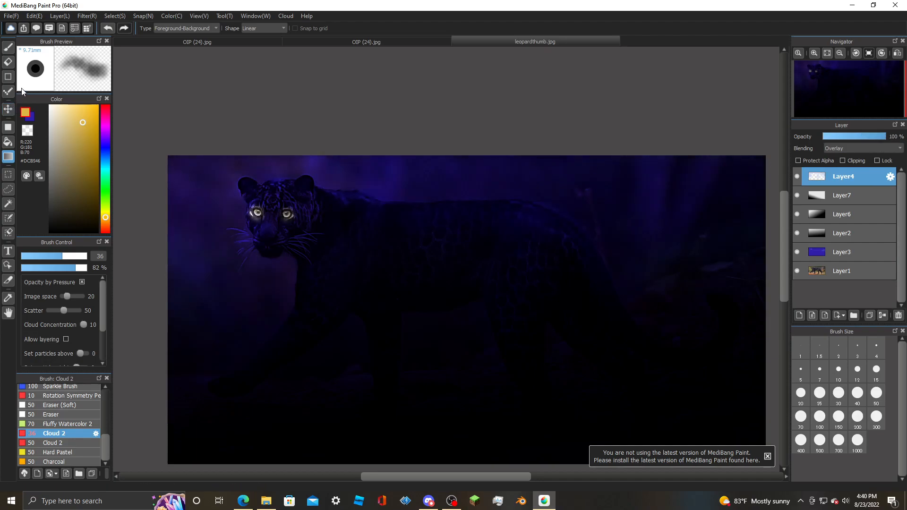
pyautogui.click(9, 48)
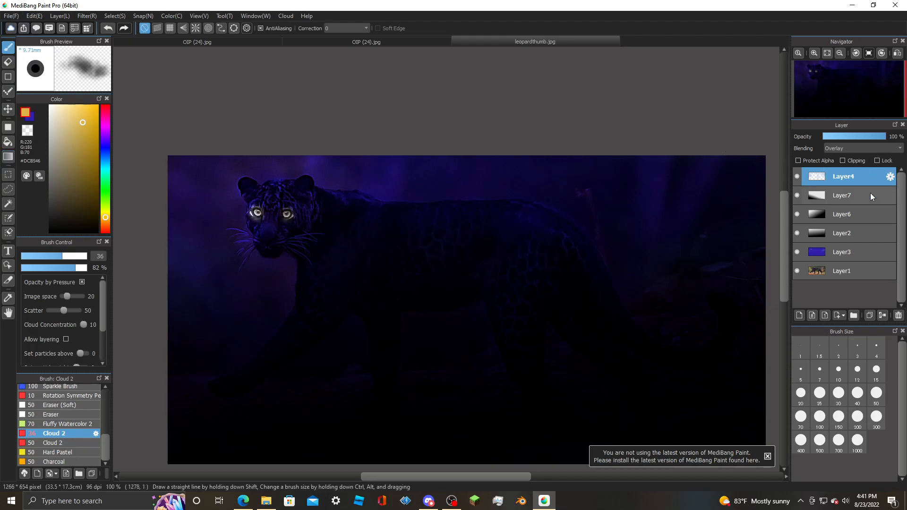
# - Adjust the dark Multiply layers' opacity, setting Layer2 to 84% and Layer6 to 32%
pyautogui.click(857, 215)
pyautogui.click(837, 135)
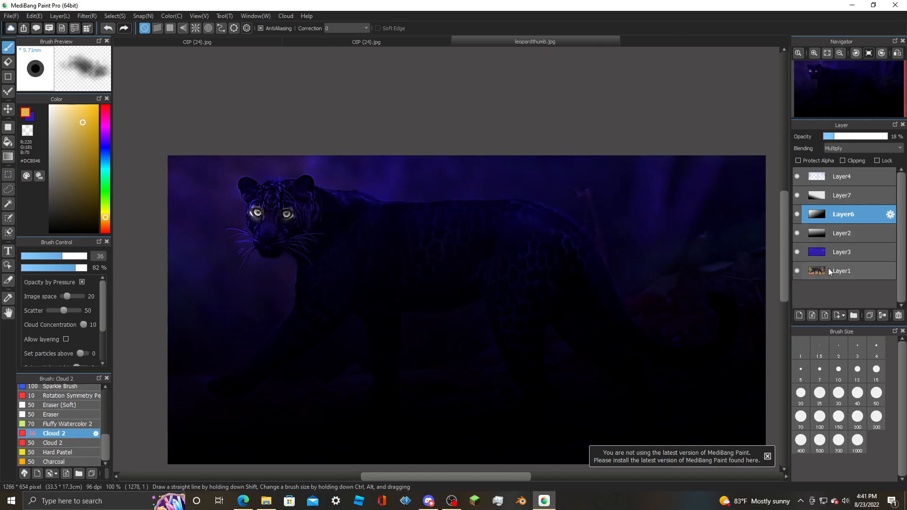
pyautogui.click(836, 251)
pyautogui.click(839, 234)
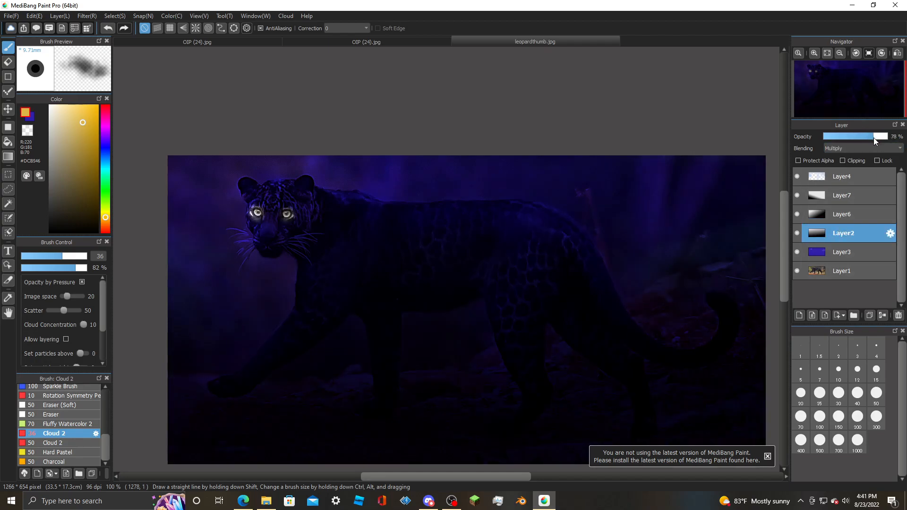
pyautogui.moveTo(874, 138); pyautogui.dragTo(884, 137)
pyautogui.moveTo(834, 136); pyautogui.dragTo(858, 136)
pyautogui.click(867, 211)
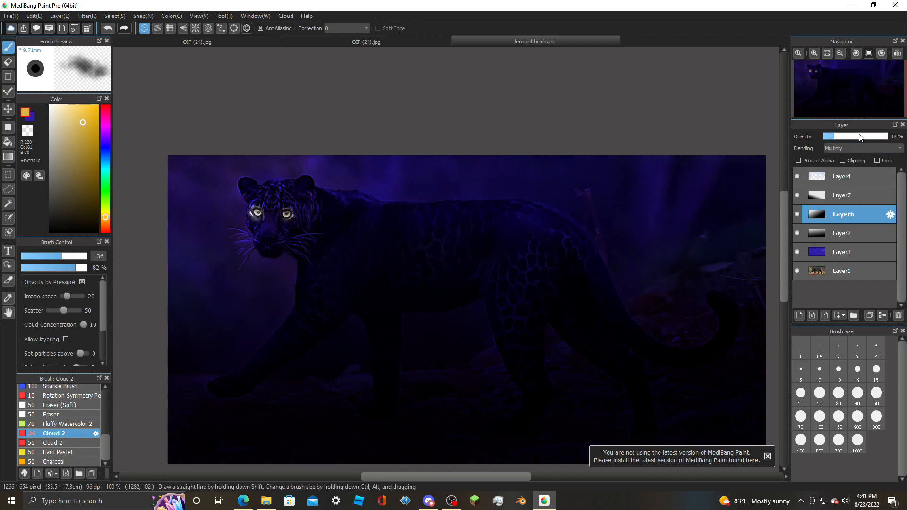
pyautogui.moveTo(834, 136); pyautogui.dragTo(756, 138)
# - Delete Layer7 and Layer6
pyautogui.click(851, 198)
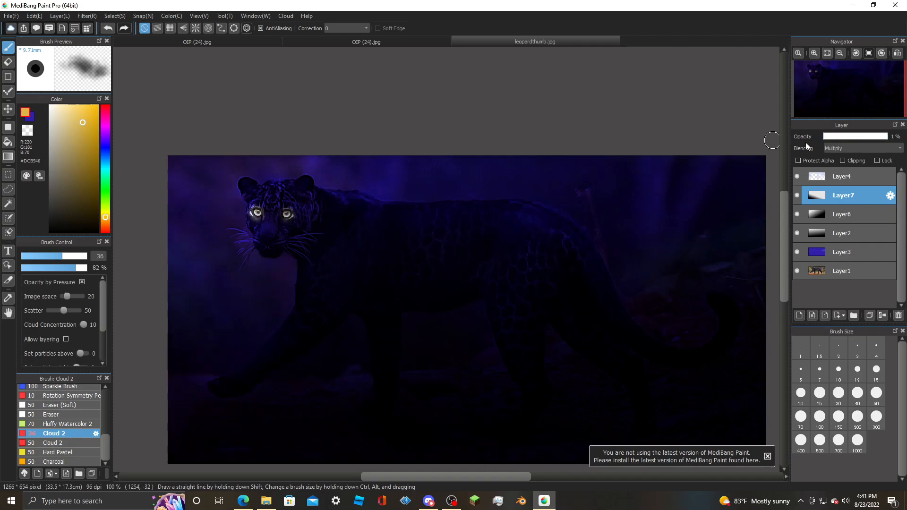
pyautogui.click(899, 315)
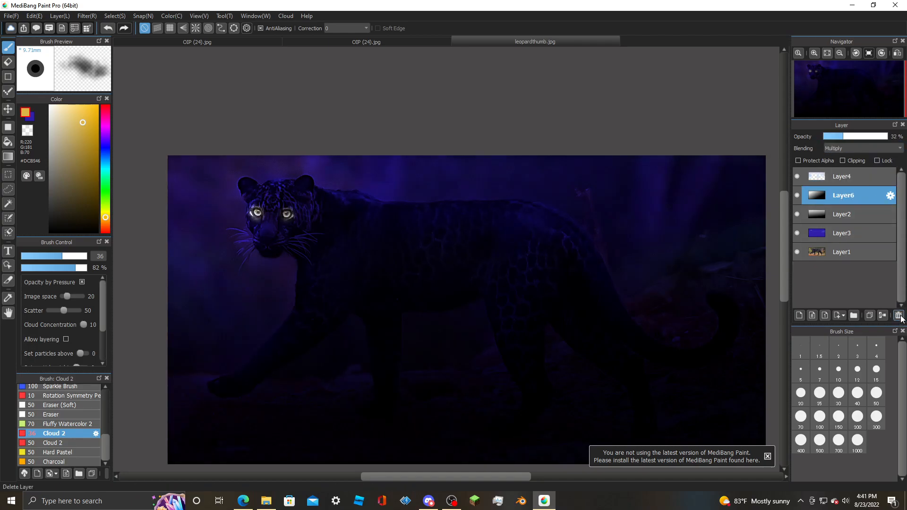
pyautogui.click(898, 315)
# - Redraw Layer2 with black-to-white linear gradients running from the lower part of the image up toward the leopard's head
pyautogui.click(860, 192)
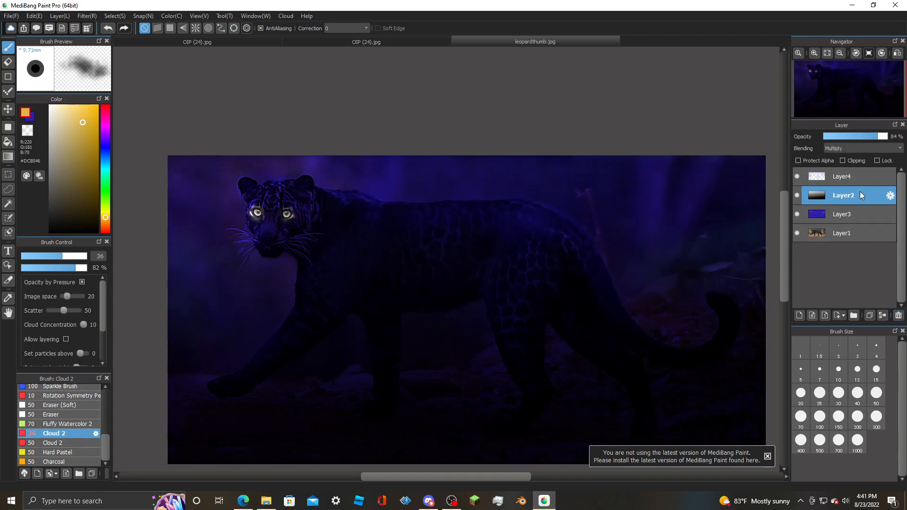
pyautogui.moveTo(57, 118); pyautogui.dragTo(45, 101)
pyautogui.click(31, 118)
pyautogui.moveTo(73, 139); pyautogui.dragTo(29, 302)
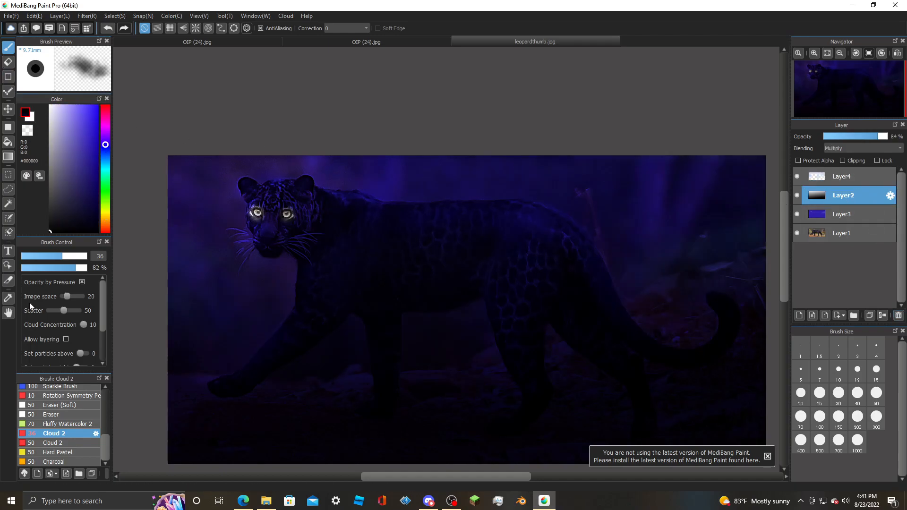
pyautogui.click(8, 157)
pyautogui.moveTo(658, 418); pyautogui.dragTo(482, 255)
pyautogui.moveTo(519, 461); pyautogui.dragTo(321, 222)
pyautogui.moveTo(345, 404); pyautogui.dragTo(297, 145)
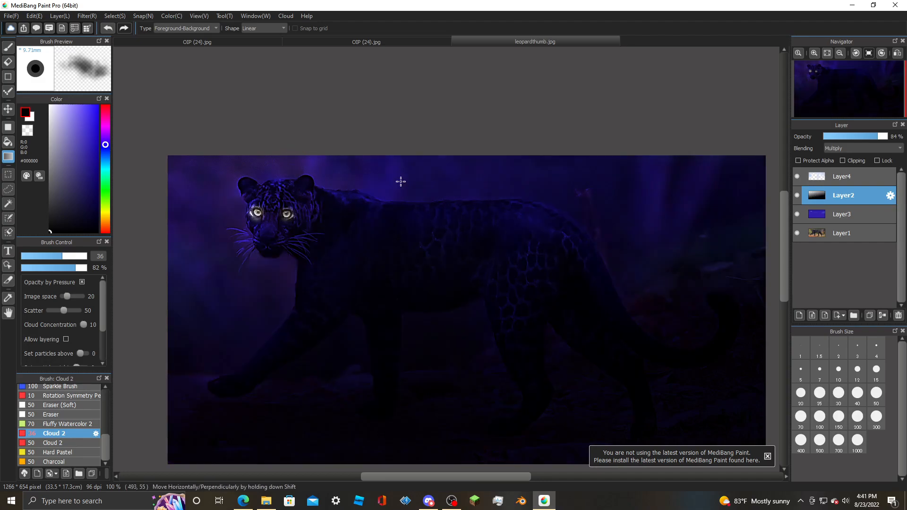
# - Undo the new Layer2 gradients and the deletion of Layer6 and Layer7
pyautogui.hotkey('ctrl', 'z')
pyautogui.hotkey('ctrl', 'z')
pyautogui.hotkey('ctrl', 'z')
pyautogui.hotkey('ctrl', 'z')
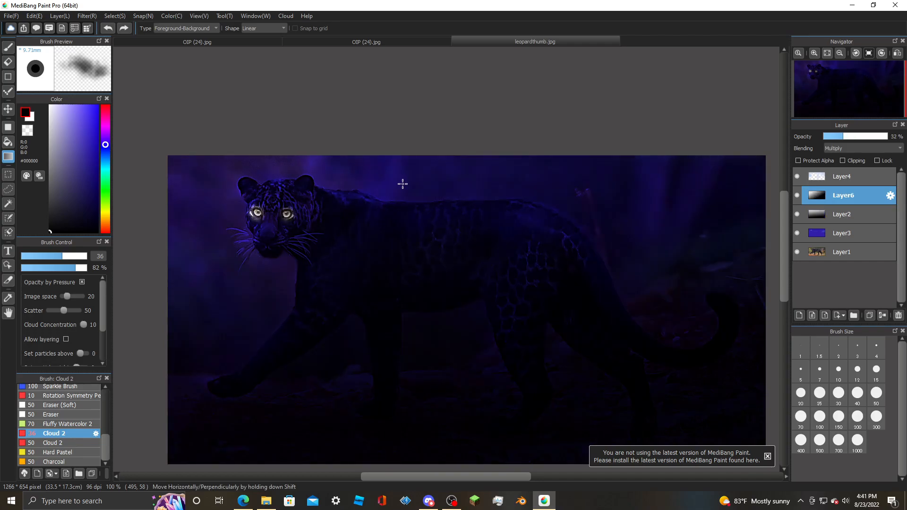
pyautogui.hotkey('ctrl', 'y')
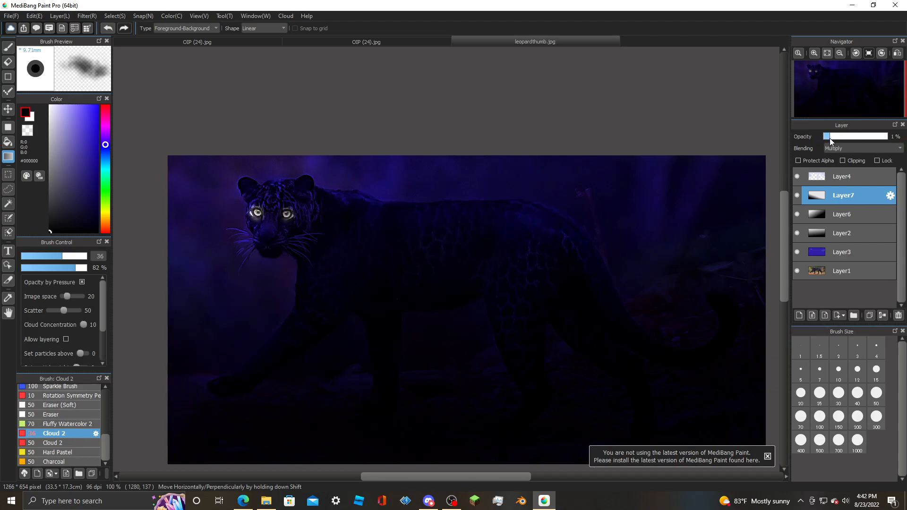
# - Set Layer7's opacity to 1% and Layer2's opacity to 75%
pyautogui.moveTo(830, 141); pyautogui.dragTo(826, 141)
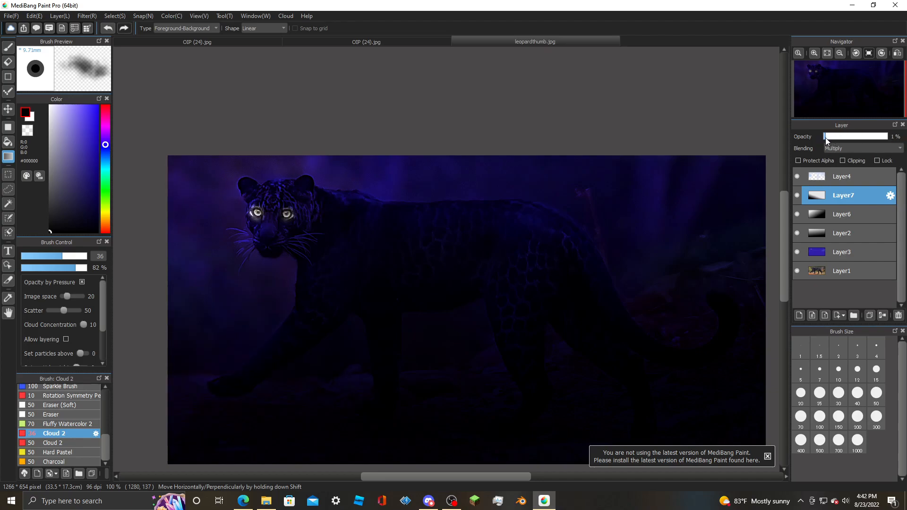
pyautogui.click(854, 233)
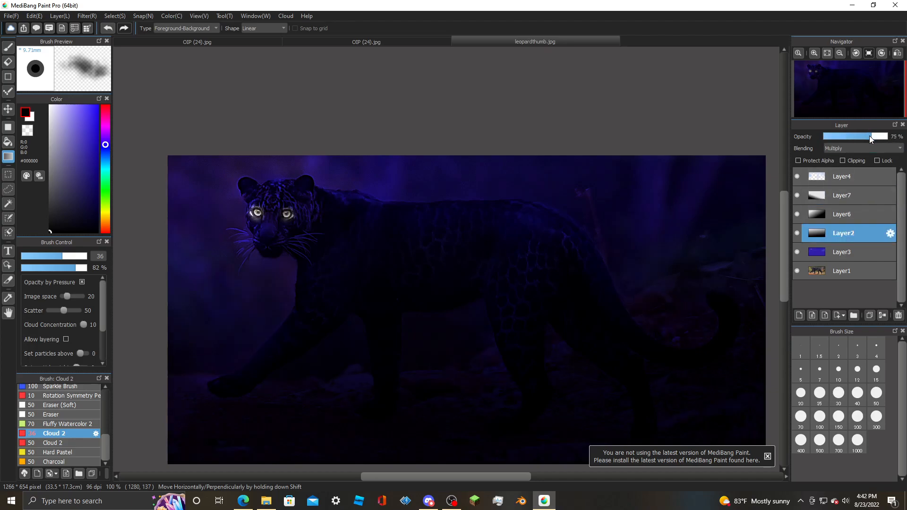
pyautogui.moveTo(868, 137); pyautogui.dragTo(871, 137)
# - Add a new layer above Layer4 with Overlay blending, ready for painting with the brush in white
pyautogui.click(843, 182)
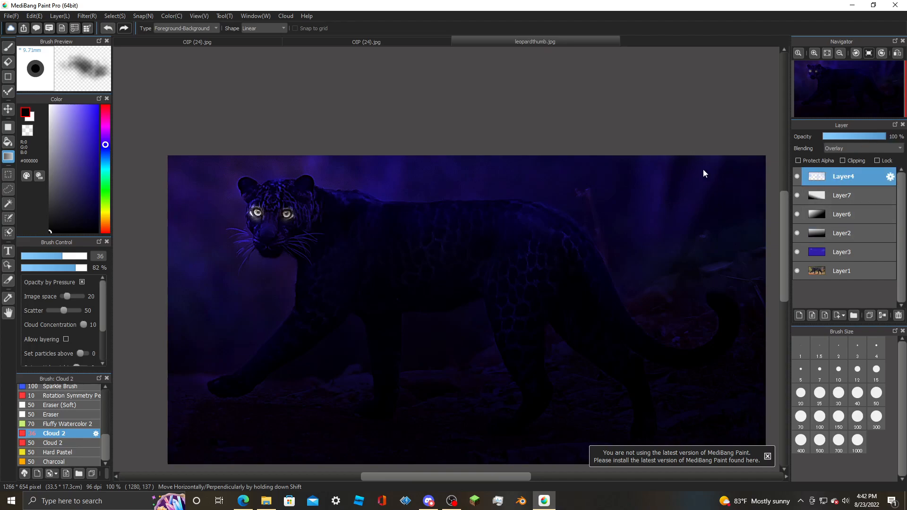
pyautogui.click(36, 122)
pyautogui.click(8, 47)
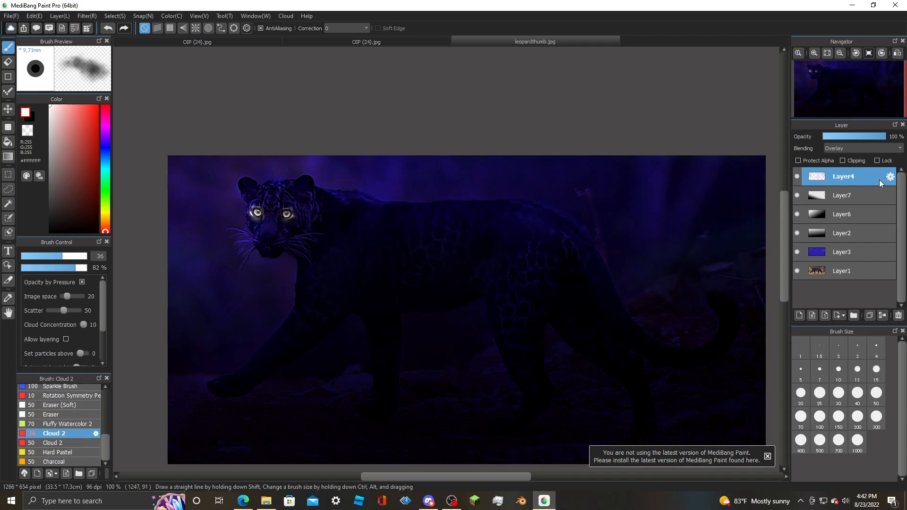
pyautogui.click(799, 316)
pyautogui.click(863, 149)
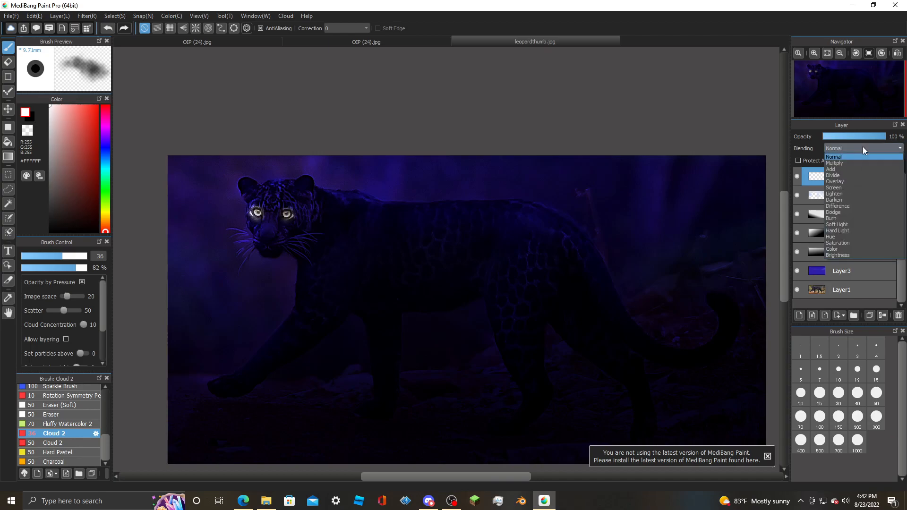
pyautogui.click(855, 181)
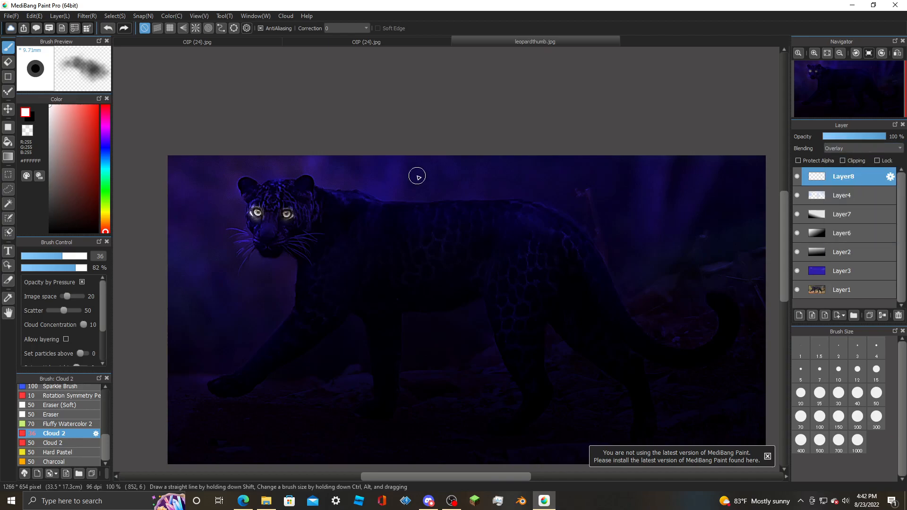
pyautogui.moveTo(433, 202)
pyautogui.mouseDown()
pyautogui.moveTo(378, 198)
pyautogui.moveTo(514, 195)
pyautogui.mouseUp()
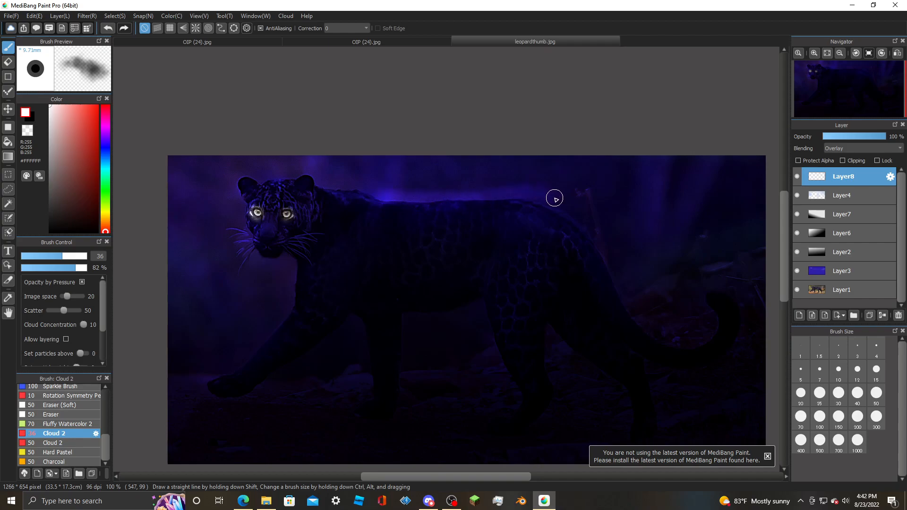
pyautogui.click(859, 139)
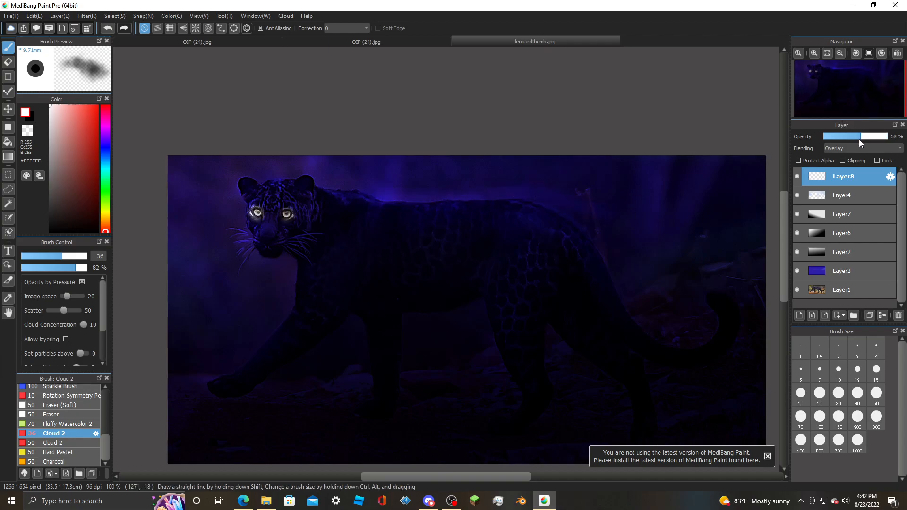
pyautogui.hotkey('ctrl', 'z')
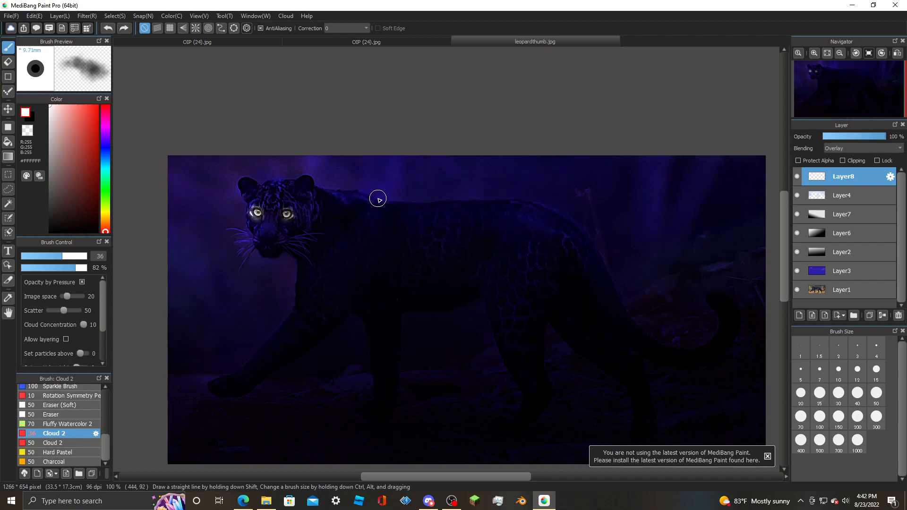
# - Enlarge the Cloud 2 brush to 115 and paint white highlights on Layer8 across the background above the leopard's back
pyautogui.moveTo(395, 197); pyautogui.dragTo(547, 202)
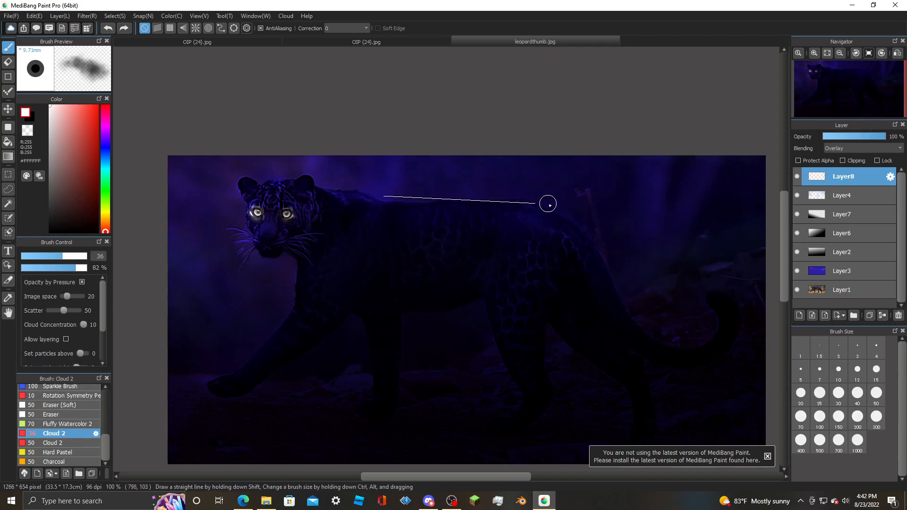
pyautogui.click(83, 258)
pyautogui.click(388, 183)
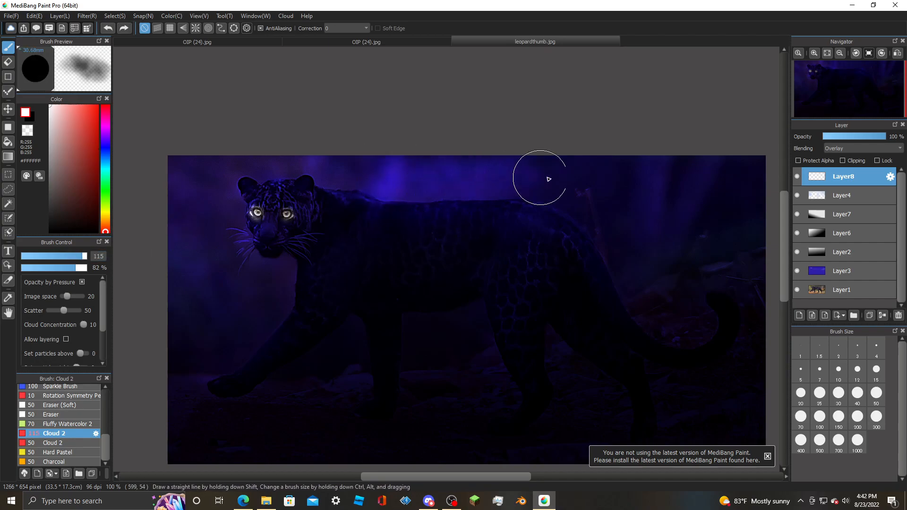
pyautogui.click(665, 198)
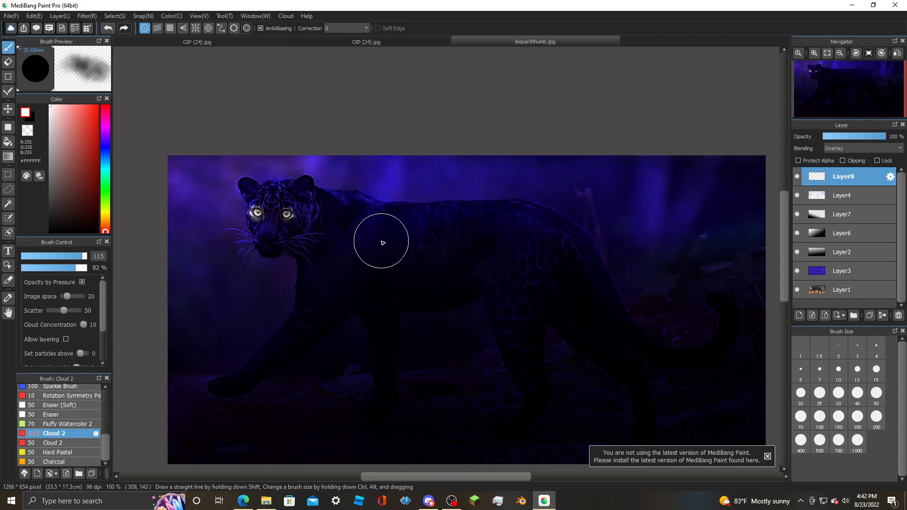
# - Paint white highlights on Layer8 over the leopard's chest and the background behind its rump and above its tail
pyautogui.moveTo(324, 261)
pyautogui.mouseDown()
pyautogui.moveTo(303, 280)
pyautogui.moveTo(288, 318)
pyautogui.moveTo(300, 259)
pyautogui.moveTo(288, 318)
pyautogui.moveTo(228, 377)
pyautogui.moveTo(211, 369)
pyautogui.moveTo(267, 268)
pyautogui.mouseUp()
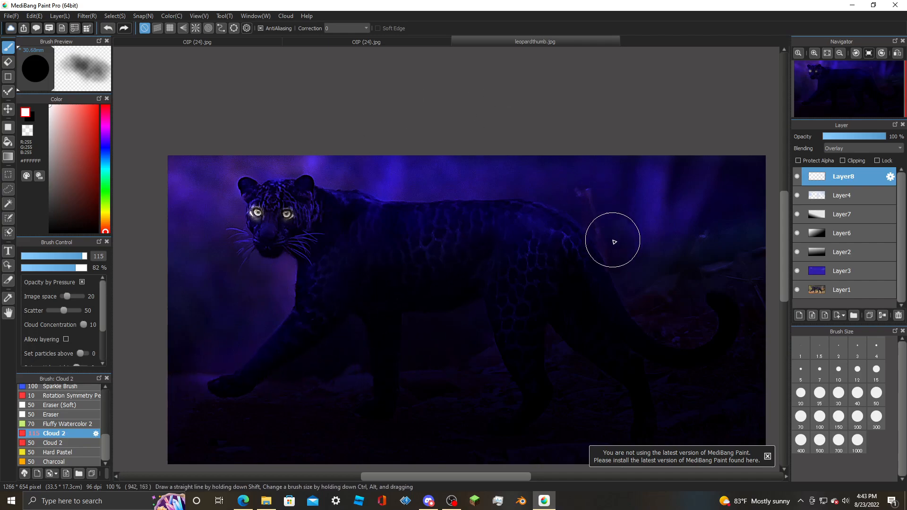
pyautogui.moveTo(619, 263)
pyautogui.mouseDown()
pyautogui.moveTo(658, 298)
pyautogui.moveTo(681, 284)
pyautogui.mouseUp()
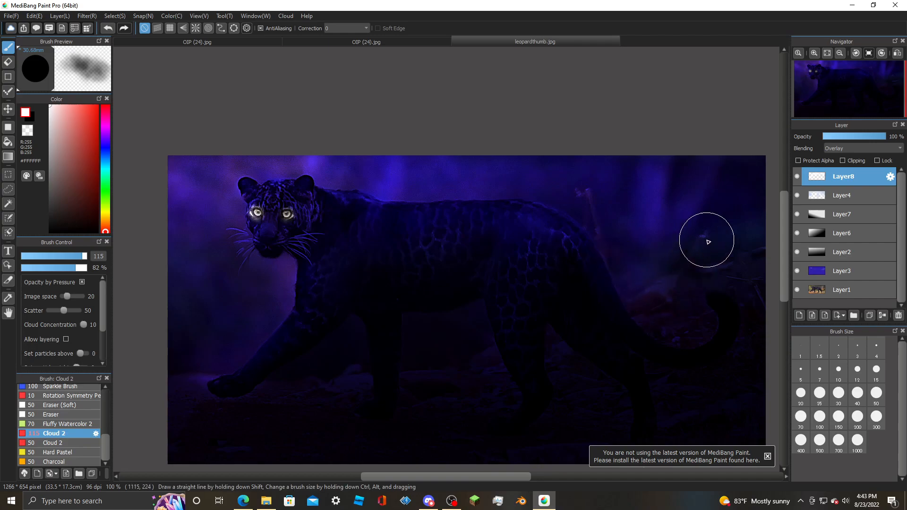
pyautogui.moveTo(681, 186)
pyautogui.mouseDown()
pyautogui.moveTo(711, 131)
pyautogui.moveTo(728, 138)
pyautogui.mouseUp()
pyautogui.moveTo(729, 144)
pyautogui.mouseDown()
pyautogui.moveTo(737, 177)
pyautogui.moveTo(749, 175)
pyautogui.mouseUp()
pyautogui.moveTo(721, 241)
pyautogui.mouseDown()
pyautogui.moveTo(699, 152)
pyautogui.moveTo(670, 197)
pyautogui.moveTo(677, 144)
pyautogui.mouseUp()
pyautogui.moveTo(678, 170); pyautogui.dragTo(678, 187)
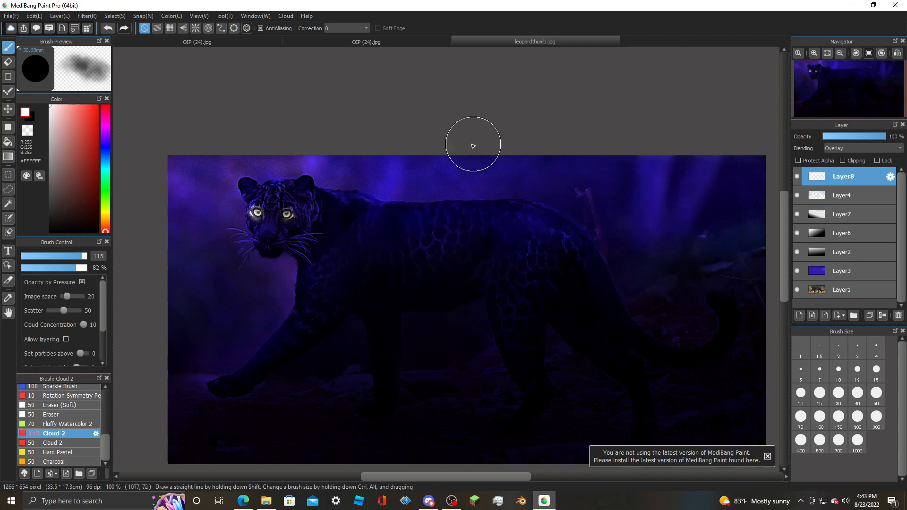
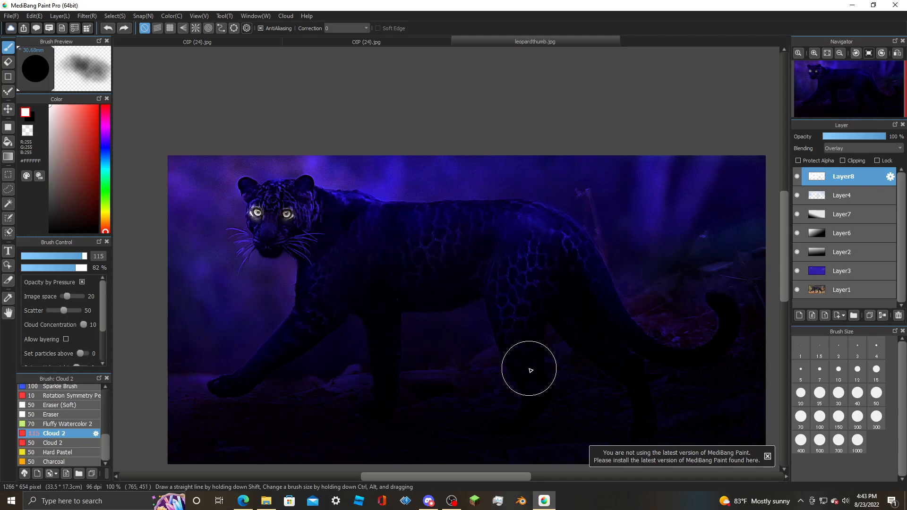
# - Erase Layer8's highlights over the leopard's chest, front leg, rump and tail with the transparent brush colour
pyautogui.click(27, 130)
pyautogui.moveTo(348, 279); pyautogui.dragTo(293, 352)
pyautogui.moveTo(334, 254)
pyautogui.mouseDown()
pyautogui.moveTo(322, 308)
pyautogui.moveTo(282, 348)
pyautogui.mouseUp()
pyautogui.moveTo(561, 246)
pyautogui.mouseDown()
pyautogui.moveTo(514, 309)
pyautogui.moveTo(521, 345)
pyautogui.moveTo(512, 302)
pyautogui.moveTo(535, 262)
pyautogui.moveTo(495, 240)
pyautogui.moveTo(440, 259)
pyautogui.moveTo(552, 256)
pyautogui.moveTo(537, 259)
pyautogui.moveTo(524, 227)
pyautogui.moveTo(574, 245)
pyautogui.moveTo(559, 235)
pyautogui.mouseUp()
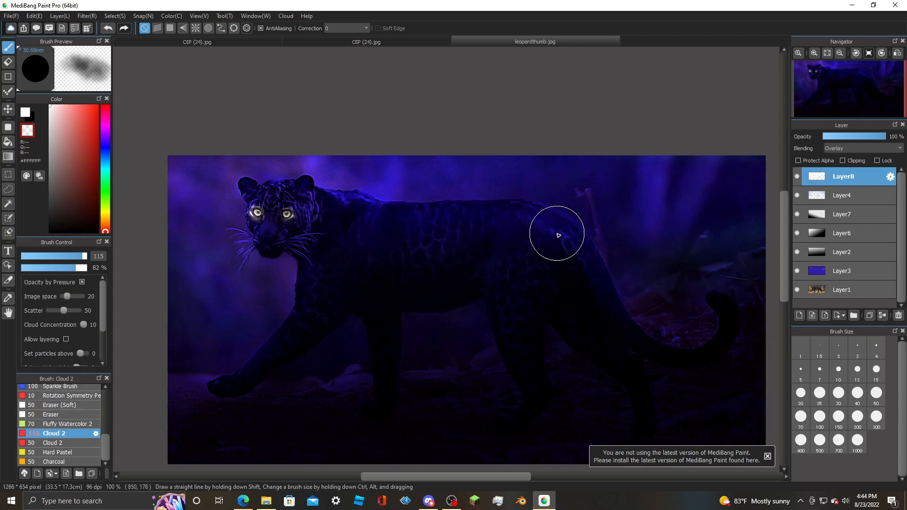
pyautogui.moveTo(588, 263)
pyautogui.mouseDown()
pyautogui.moveTo(636, 327)
pyautogui.moveTo(707, 345)
pyautogui.mouseUp()
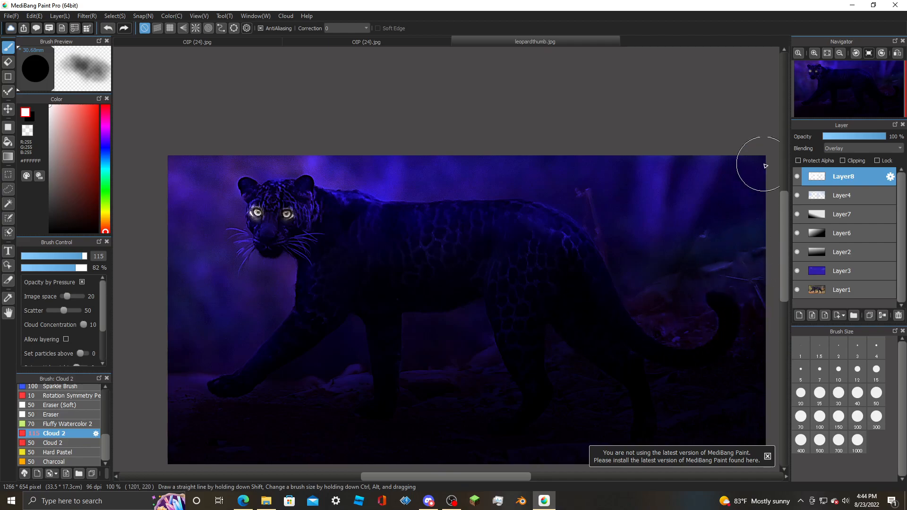
# - Try Layer8 at 64% and 27% opacity and return it to 100%
pyautogui.click(871, 136)
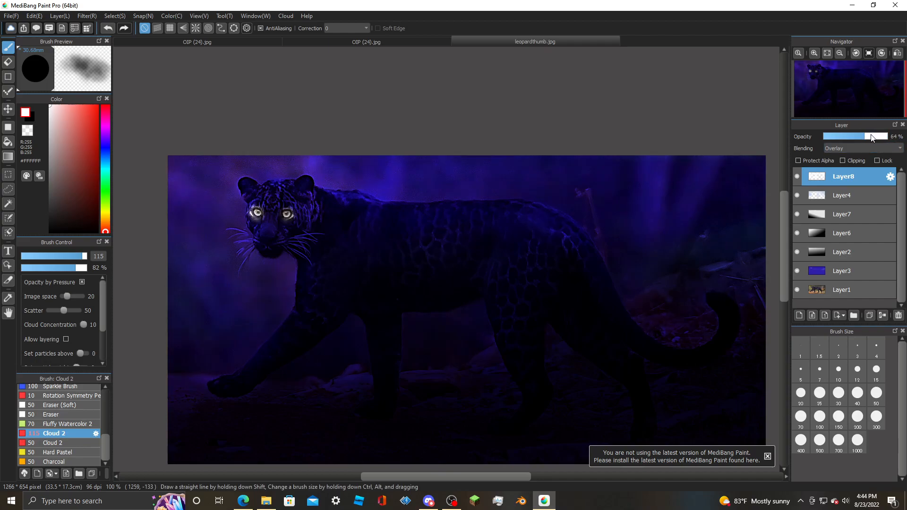
pyautogui.click(841, 136)
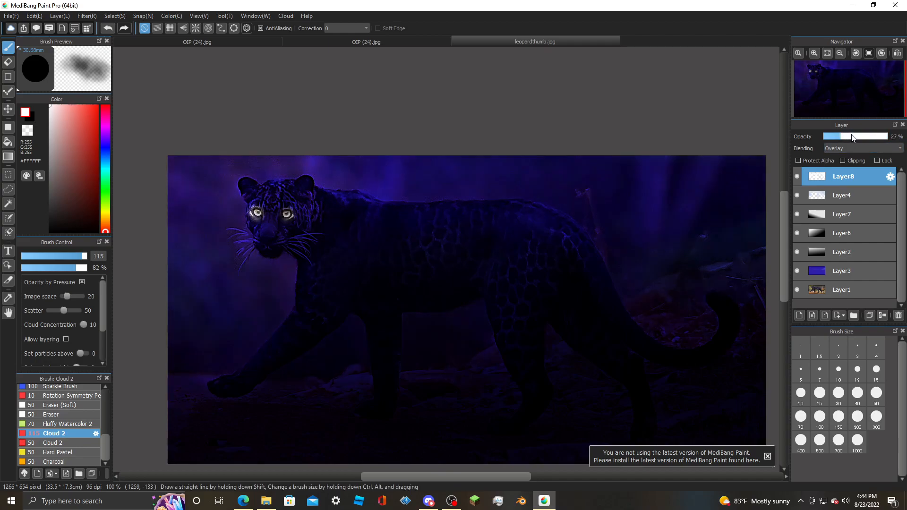
pyautogui.moveTo(879, 137); pyautogui.dragTo(906, 140)
pyautogui.click(864, 194)
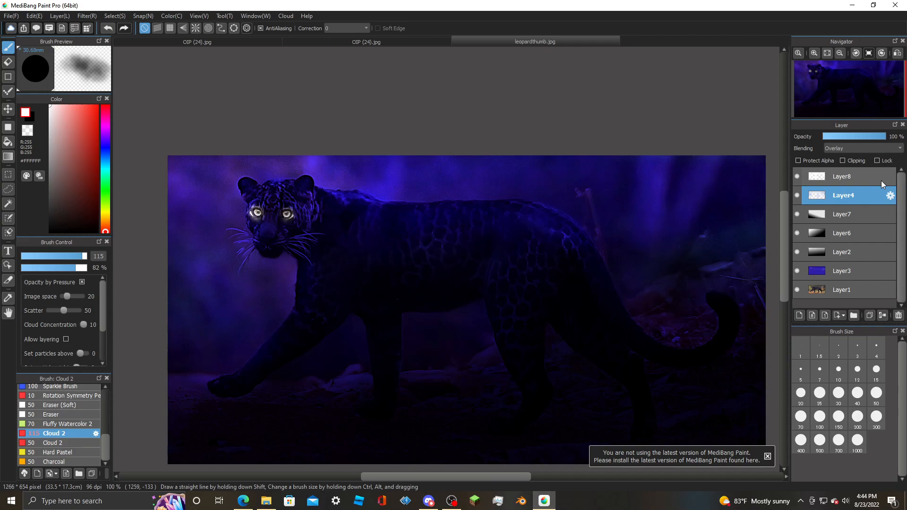
# - Paint more white highlights on Layer8 beneath the leopard's belly and along the edge of its rump and tail base
pyautogui.click(845, 178)
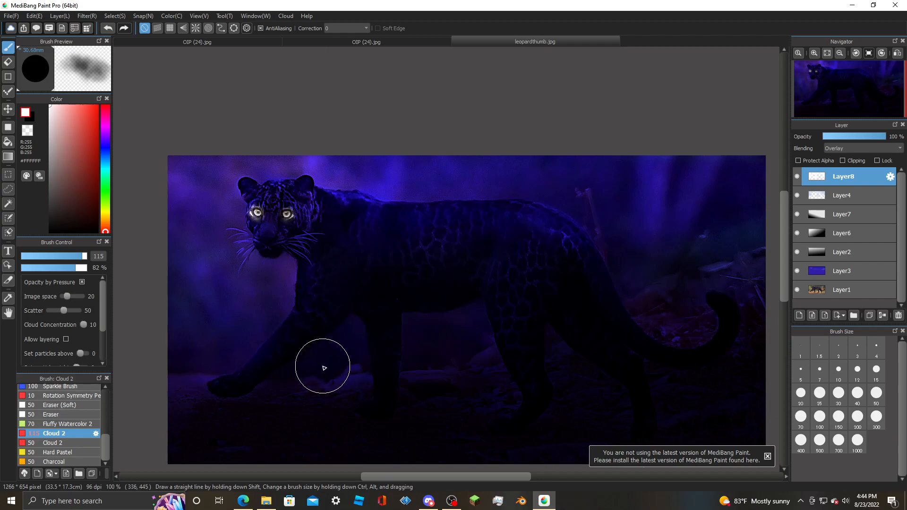
pyautogui.moveTo(427, 331)
pyautogui.mouseDown()
pyautogui.moveTo(417, 332)
pyautogui.moveTo(475, 323)
pyautogui.mouseUp()
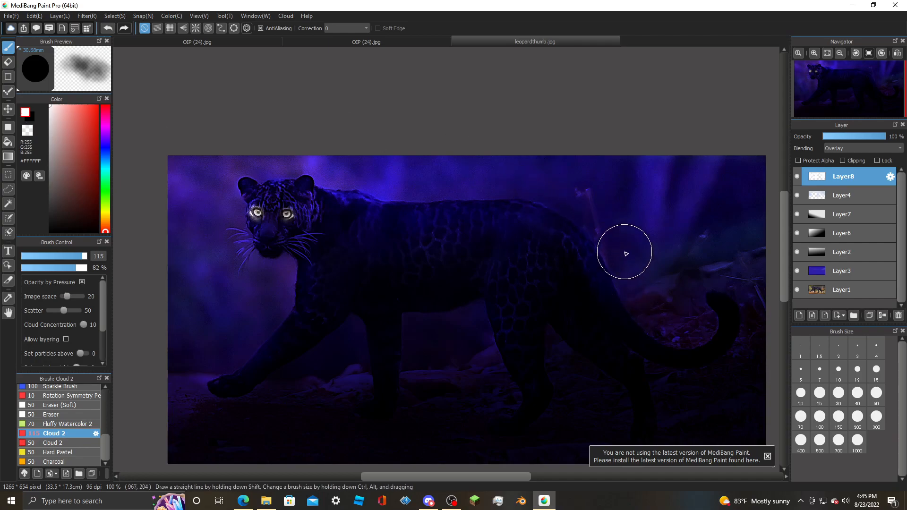
pyautogui.moveTo(610, 240)
pyautogui.mouseDown()
pyautogui.moveTo(634, 289)
pyautogui.moveTo(628, 302)
pyautogui.mouseUp()
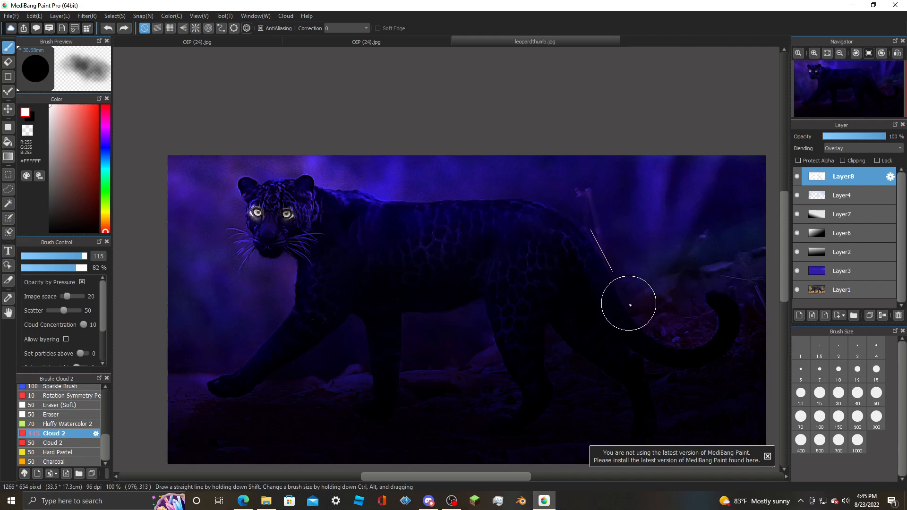
pyautogui.moveTo(572, 204)
pyautogui.mouseDown()
pyautogui.moveTo(626, 231)
pyautogui.moveTo(633, 259)
pyautogui.mouseUp()
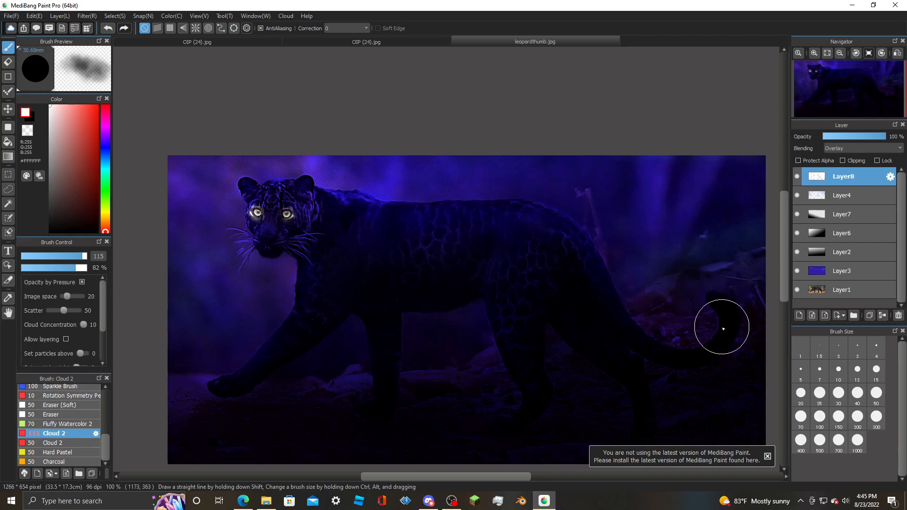
pyautogui.click(855, 191)
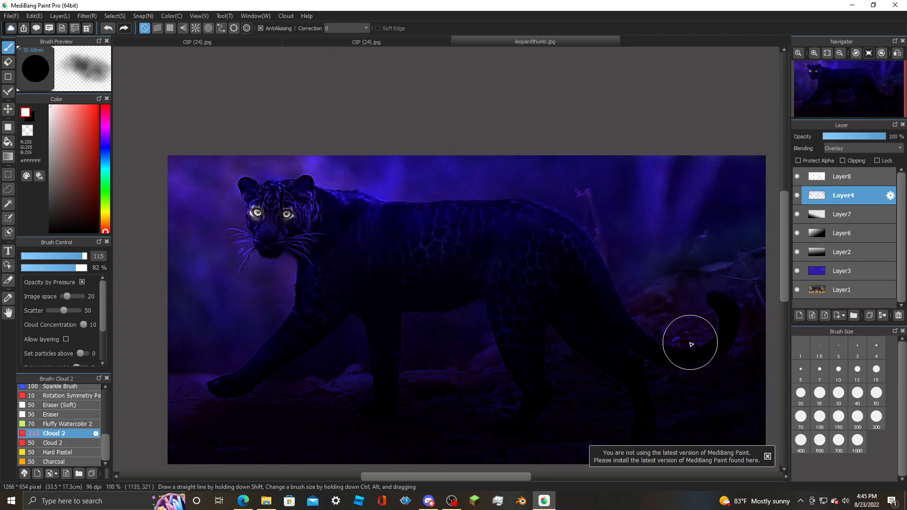
pyautogui.click(849, 234)
pyautogui.click(31, 132)
pyautogui.moveTo(635, 299)
pyautogui.mouseDown()
pyautogui.moveTo(656, 324)
pyautogui.moveTo(693, 336)
pyautogui.moveTo(718, 326)
pyautogui.moveTo(719, 314)
pyautogui.mouseUp()
pyautogui.hotkey('ctrl', 'z')
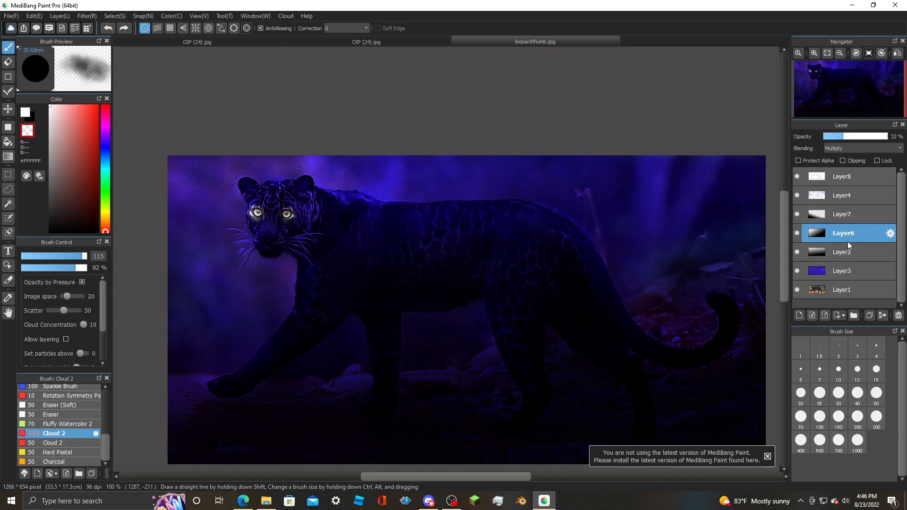
pyautogui.moveTo(839, 138)
pyautogui.mouseDown()
pyautogui.moveTo(863, 137)
pyautogui.moveTo(850, 137)
pyautogui.mouseUp()
pyautogui.moveTo(834, 137); pyautogui.dragTo(844, 137)
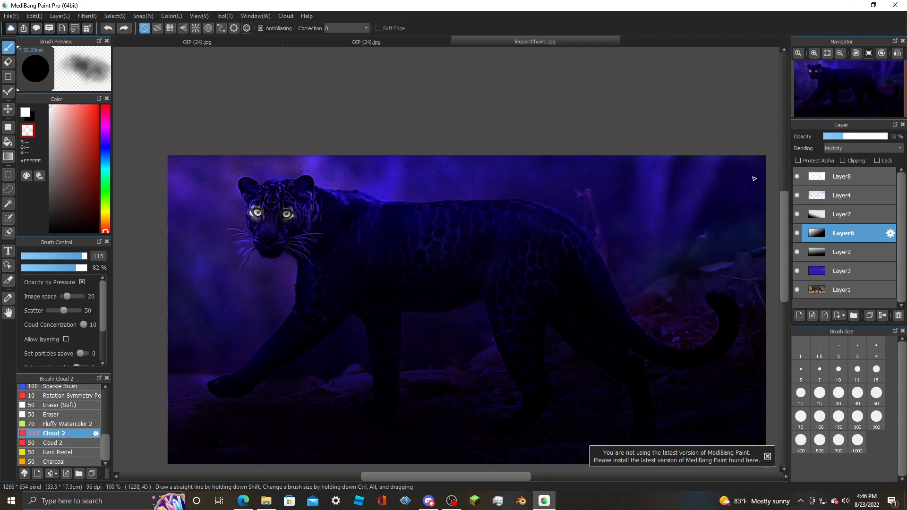
# - Add the white text "Black Beauty" above Layer8, near the lower-left corner of the leopard image
pyautogui.click(840, 177)
pyautogui.scroll(2, 649, 210)
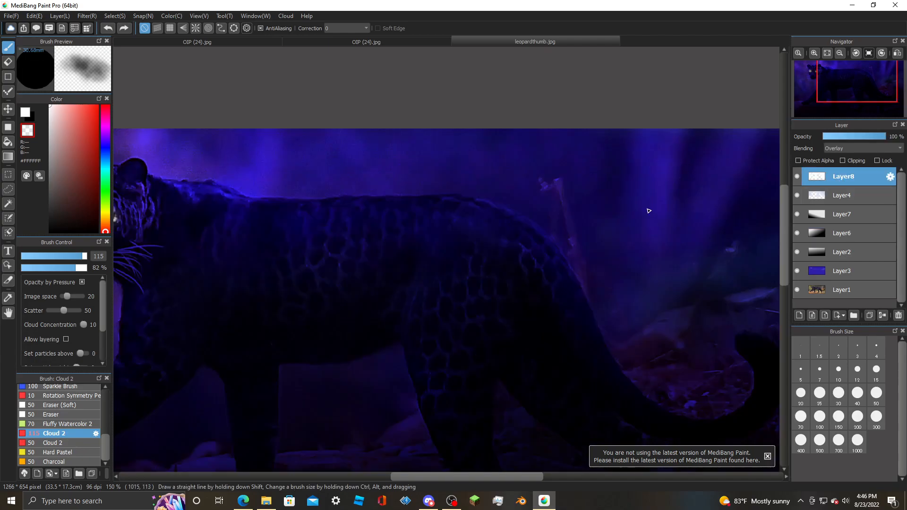
pyautogui.scroll(-2, 649, 211)
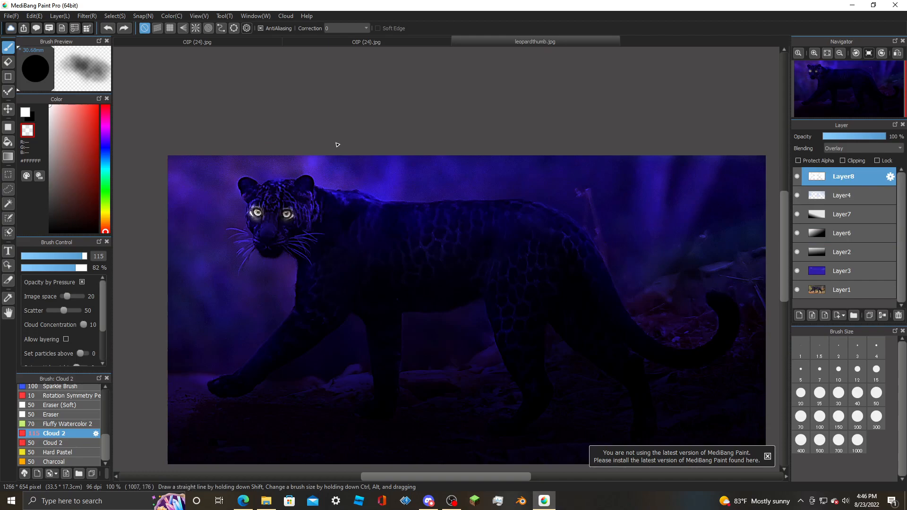
pyautogui.click(9, 253)
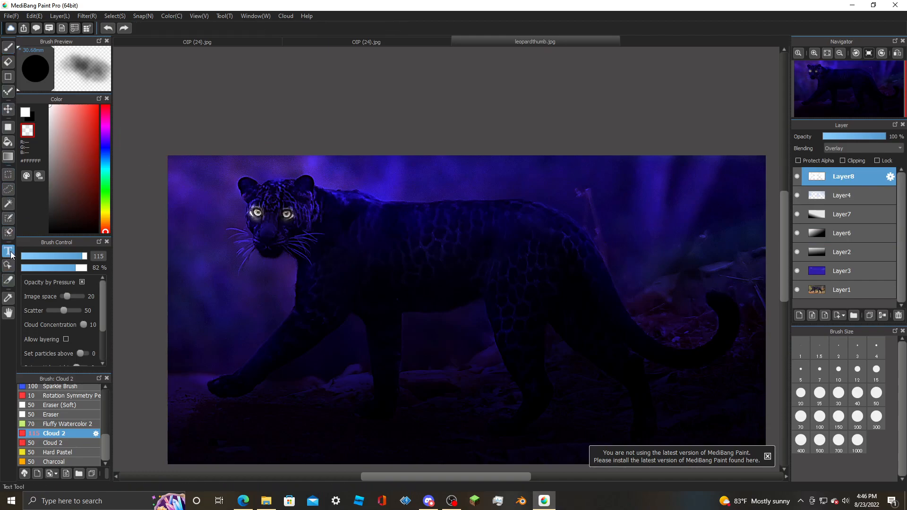
pyautogui.click(184, 445)
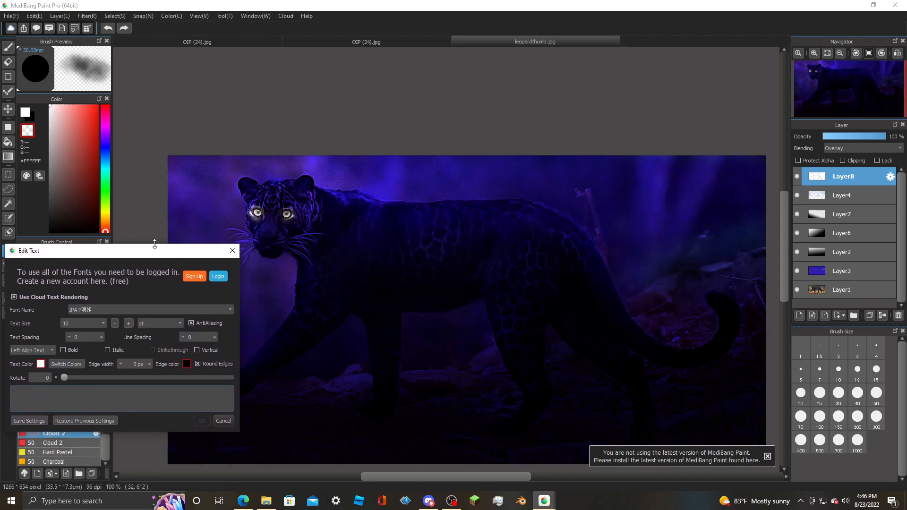
pyautogui.moveTo(158, 253); pyautogui.dragTo(175, 237)
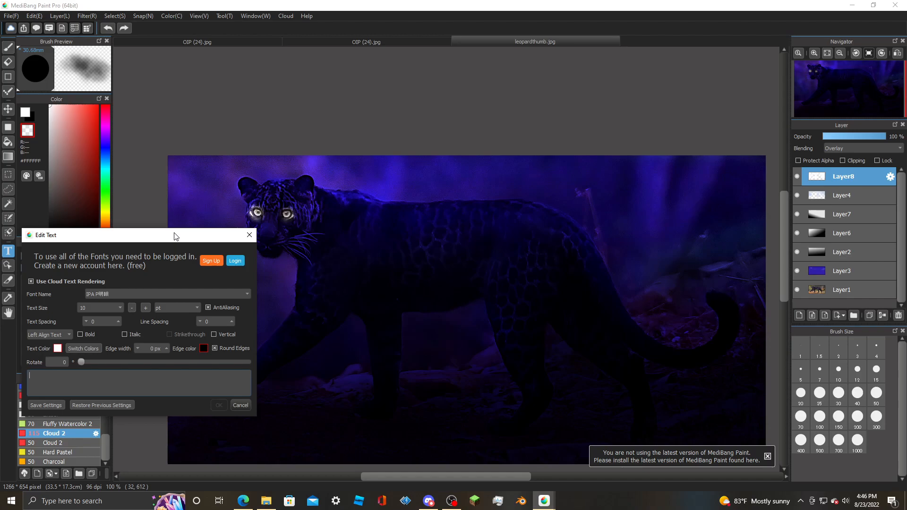
pyautogui.write('"')
pyautogui.press('BackSpace')
pyautogui.write('Black Beauty')
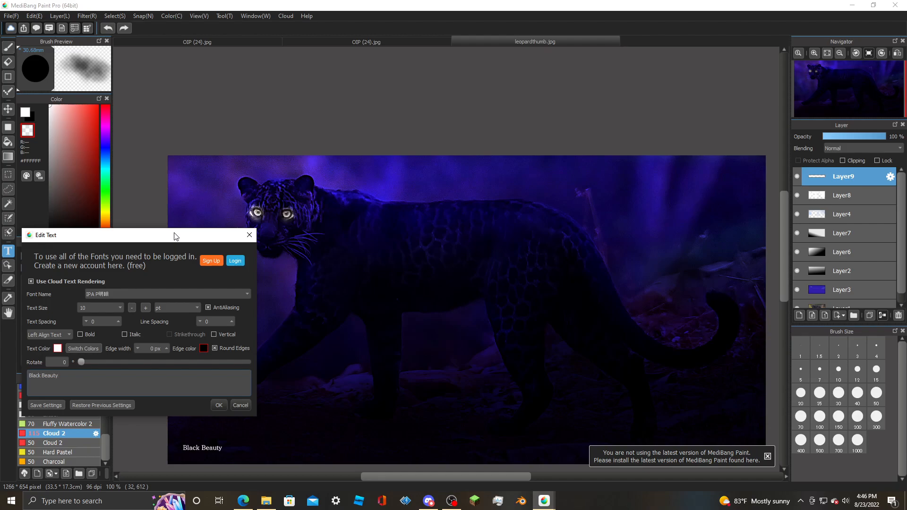
# - Try the artist's name in front of the title text and restore the text to "Black Beauty"
pyautogui.write('Doctor Hyena-')
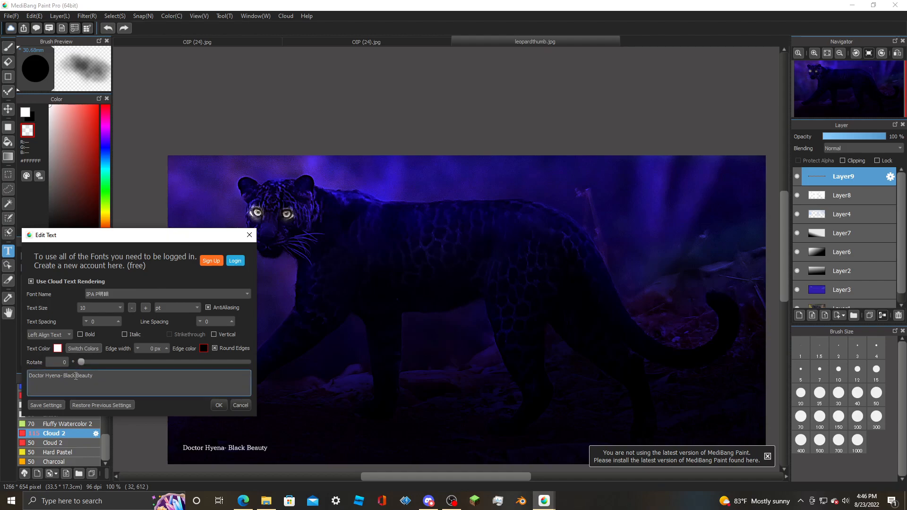
pyautogui.moveTo(76, 375); pyautogui.dragTo(22, 376)
pyautogui.press('BackSpace')
pyautogui.write('B')
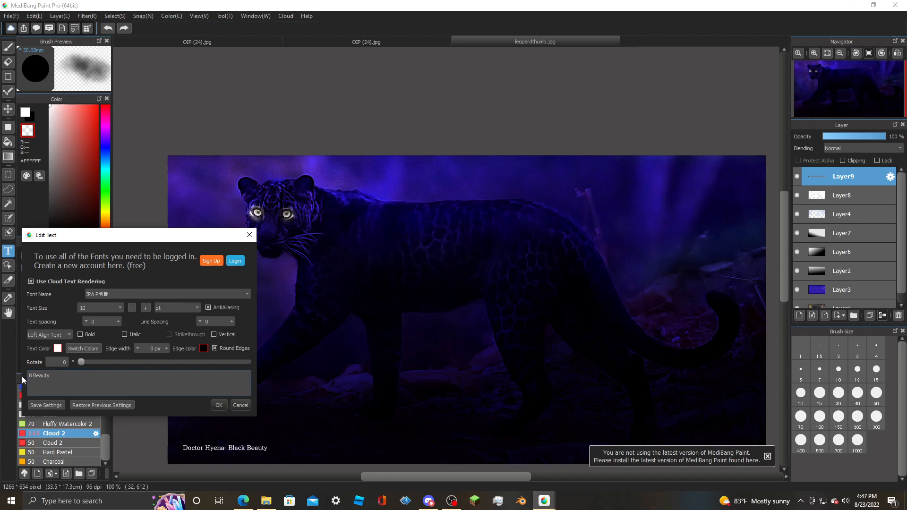
pyautogui.write('lack')
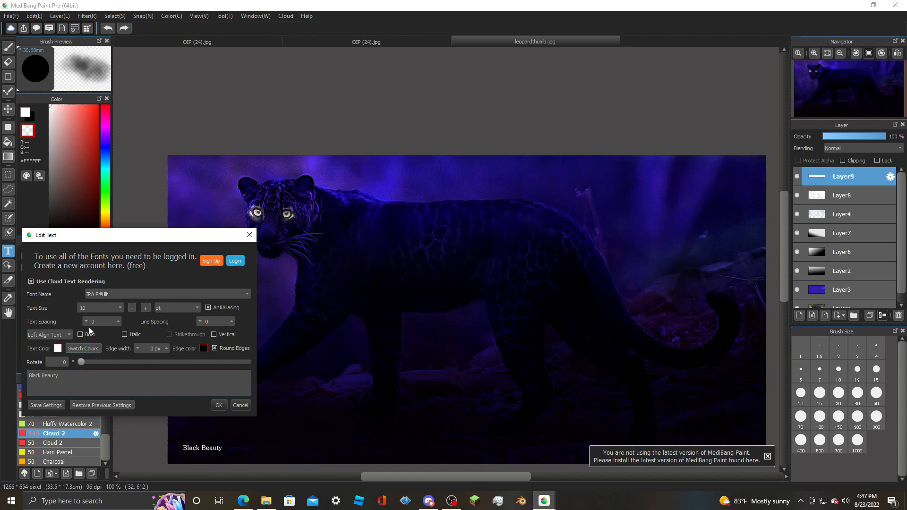
# - Set the Black Beauty text size to 36 pt and move the title slightly up within the image's lower-left corner
pyautogui.click(120, 308)
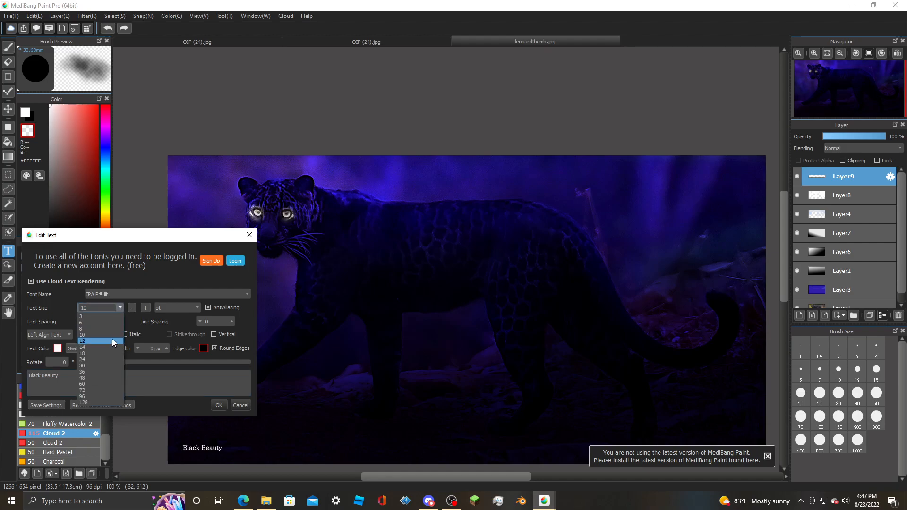
pyautogui.click(112, 353)
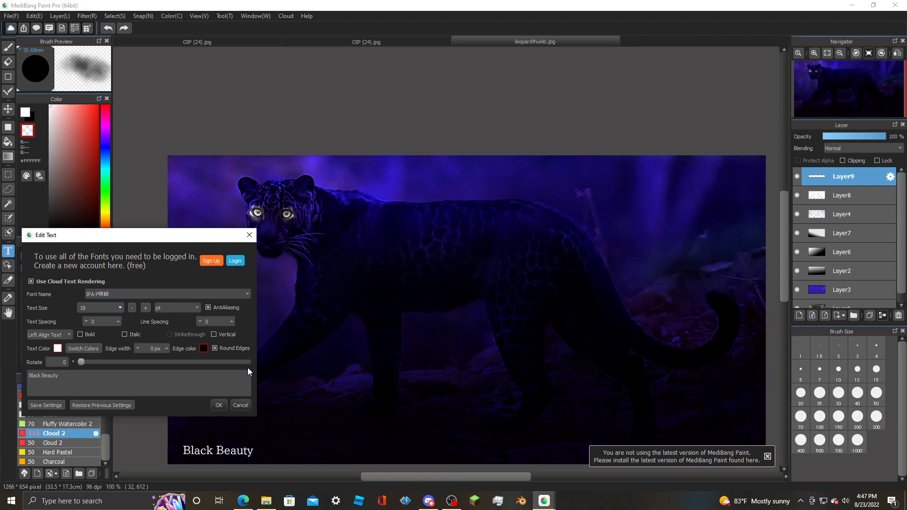
pyautogui.click(121, 306)
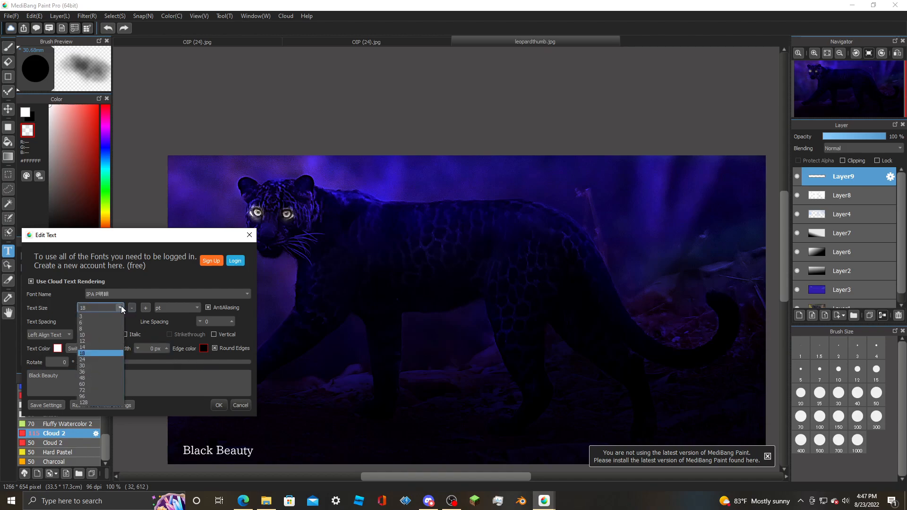
pyautogui.click(109, 371)
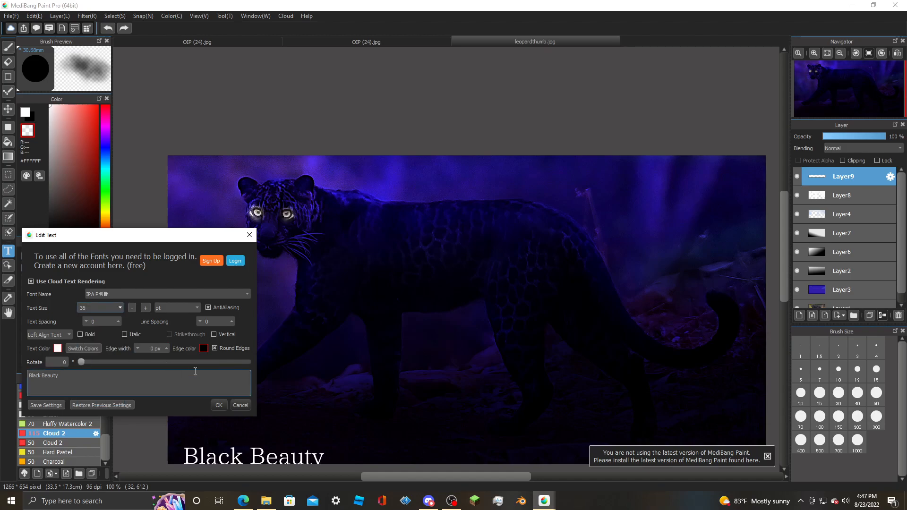
pyautogui.click(220, 405)
pyautogui.click(4, 108)
pyautogui.moveTo(256, 454); pyautogui.dragTo(259, 440)
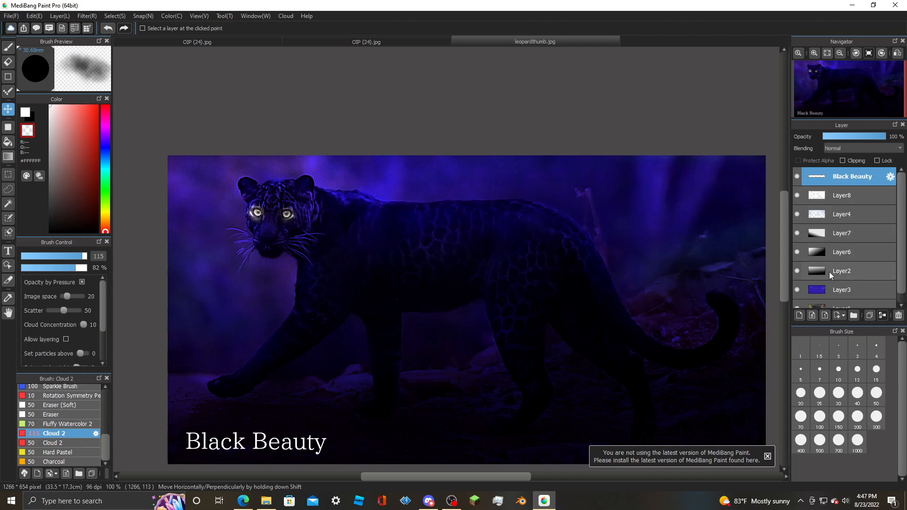
# - Create a Multiply layer beneath the Black Beauty text and paint black behind the title with the Cloud 2 brush
pyautogui.click(799, 316)
pyautogui.moveTo(859, 170); pyautogui.dragTo(860, 203)
pyautogui.click(864, 148)
pyautogui.click(860, 164)
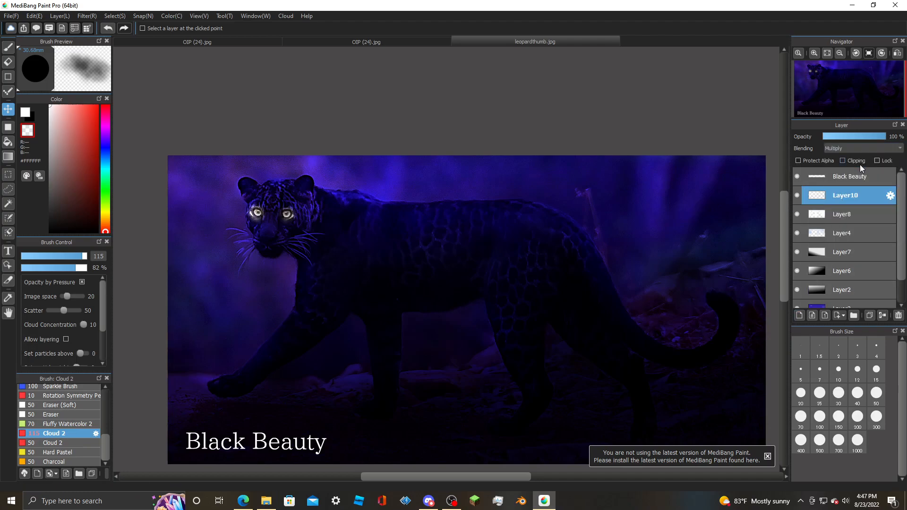
pyautogui.click(28, 116)
pyautogui.click(30, 119)
pyautogui.click(8, 47)
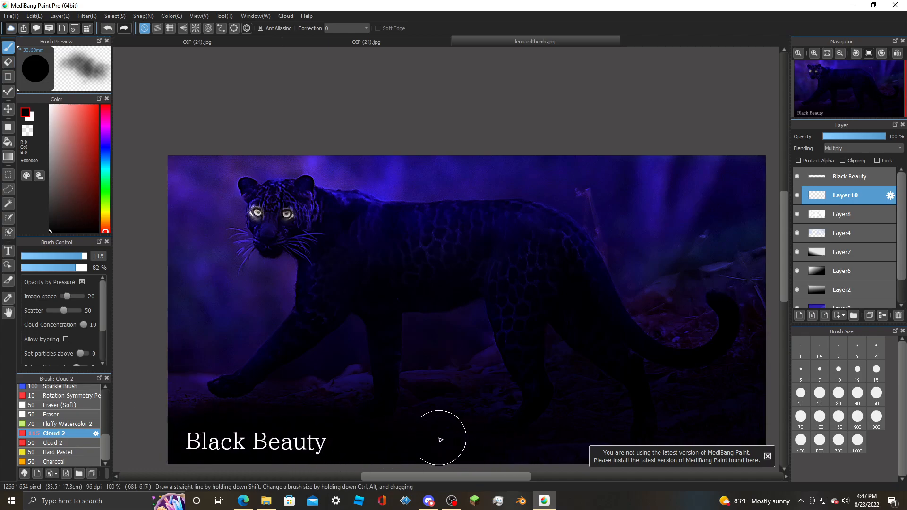
# - Move the Black Beauty title slightly up and to the left
pyautogui.click(10, 111)
pyautogui.click(841, 177)
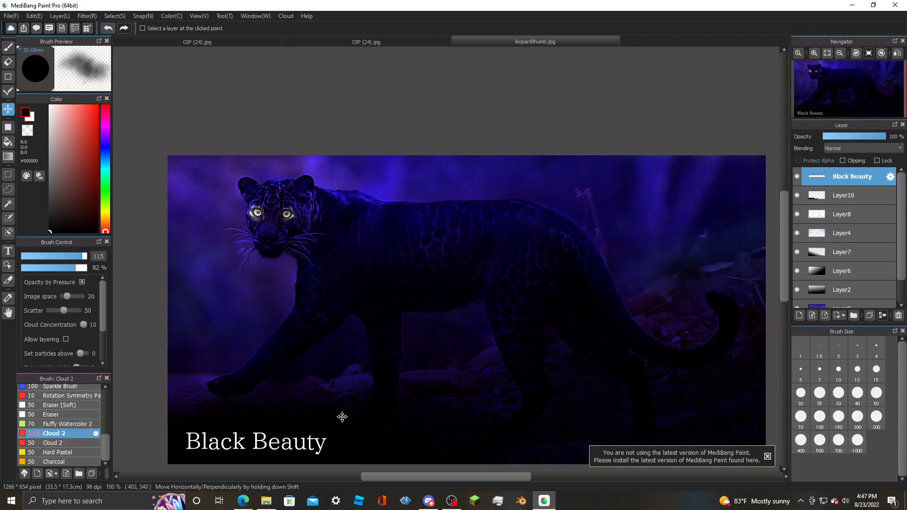
pyautogui.moveTo(266, 448)
pyautogui.mouseDown()
pyautogui.moveTo(288, 421)
pyautogui.moveTo(404, 440)
pyautogui.moveTo(264, 446)
pyautogui.mouseUp()
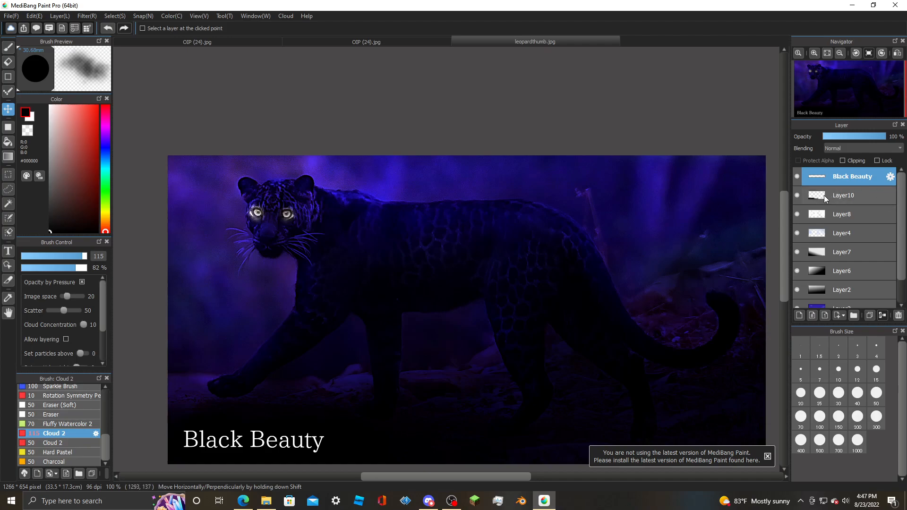
# - Darken the area behind the title on Layer10 with a black-to-white linear gradient rising from the image's lower edge
pyautogui.click(8, 47)
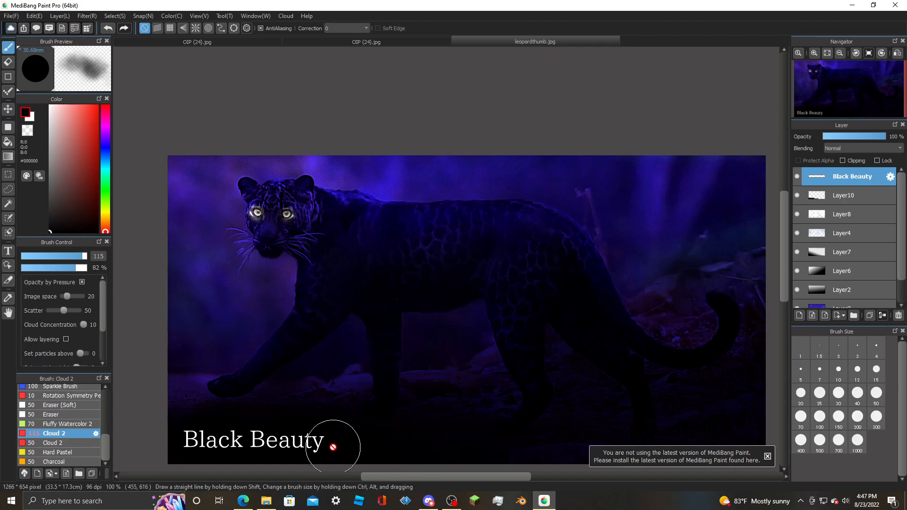
pyautogui.click(848, 195)
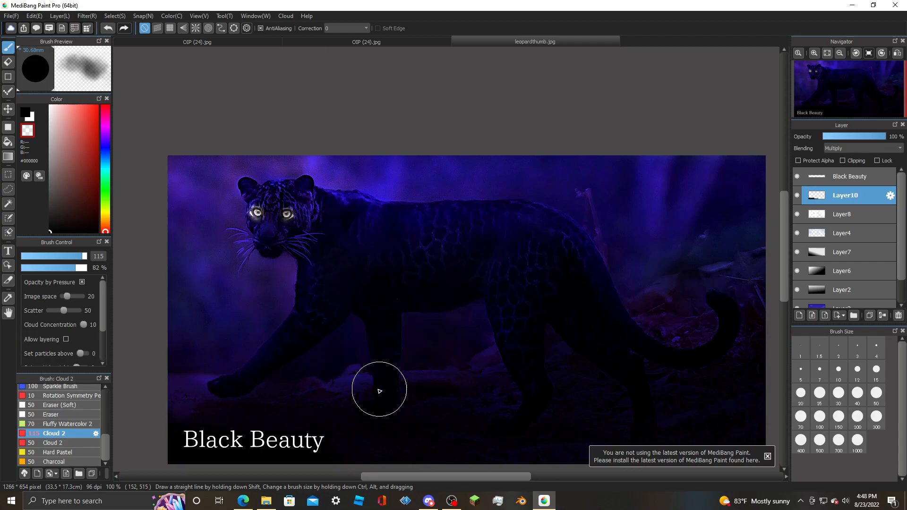
pyautogui.click(25, 112)
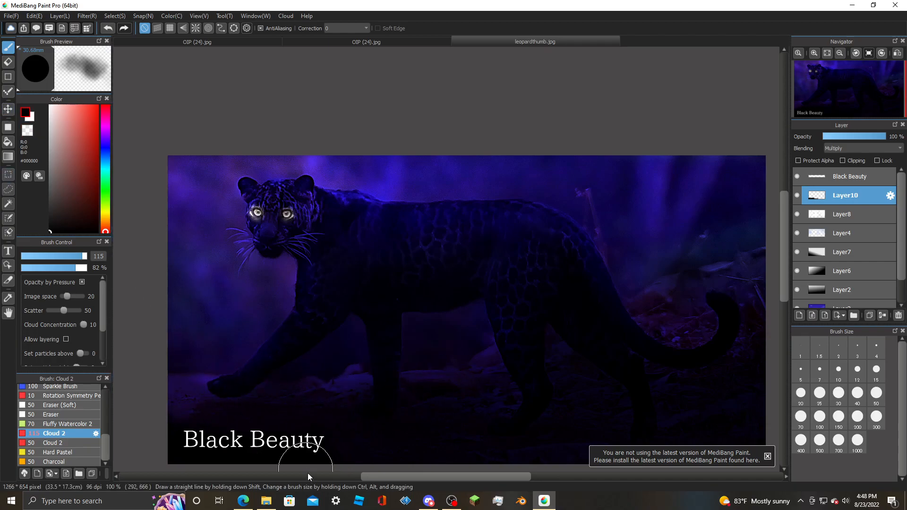
pyautogui.click(8, 157)
pyautogui.moveTo(180, 466); pyautogui.dragTo(247, 407)
pyautogui.moveTo(251, 464); pyautogui.dragTo(269, 387)
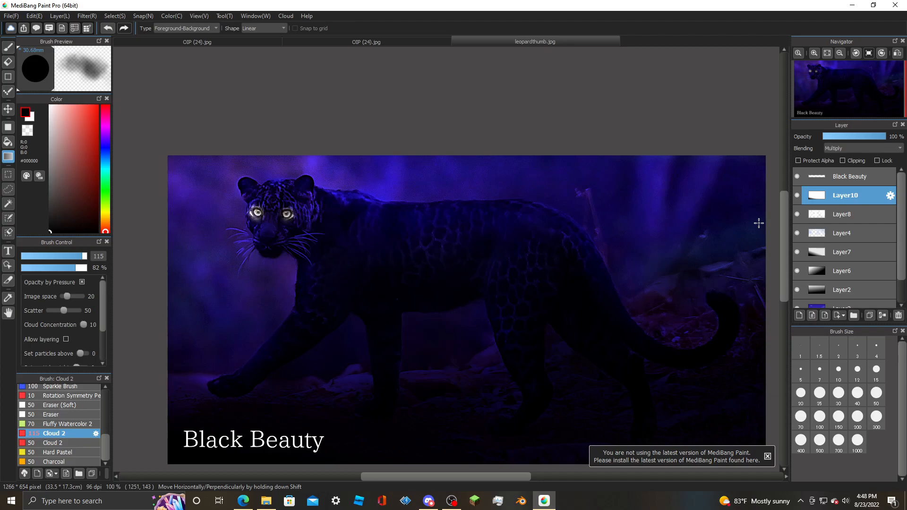
# - Dismiss the new-version notice and switch to OBS
pyautogui.click(767, 456)
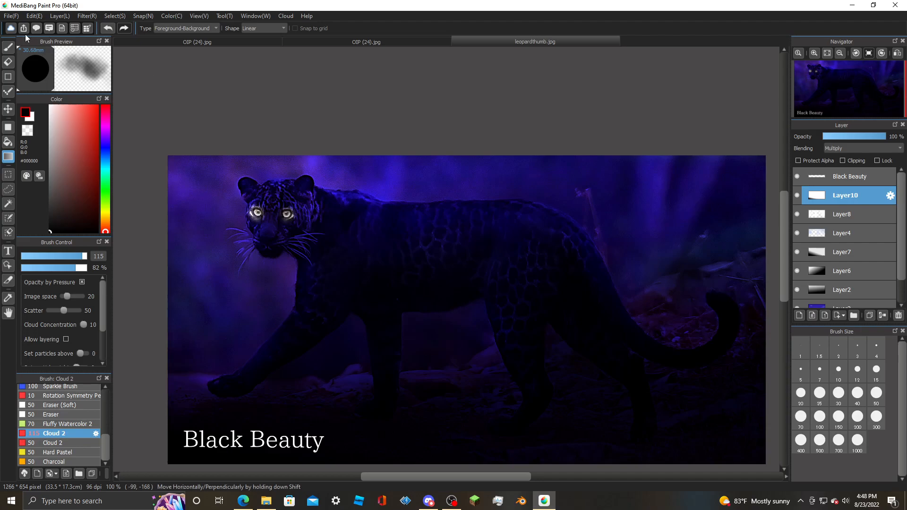
pyautogui.click(453, 500)
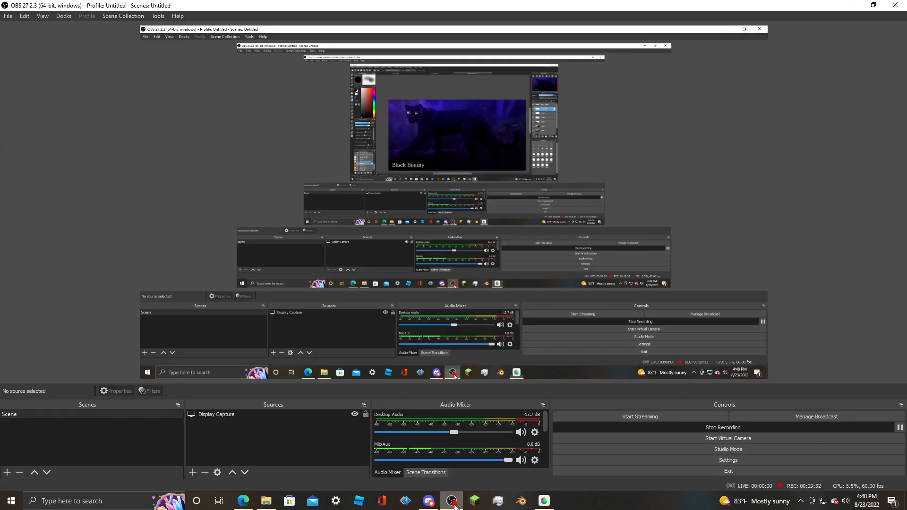